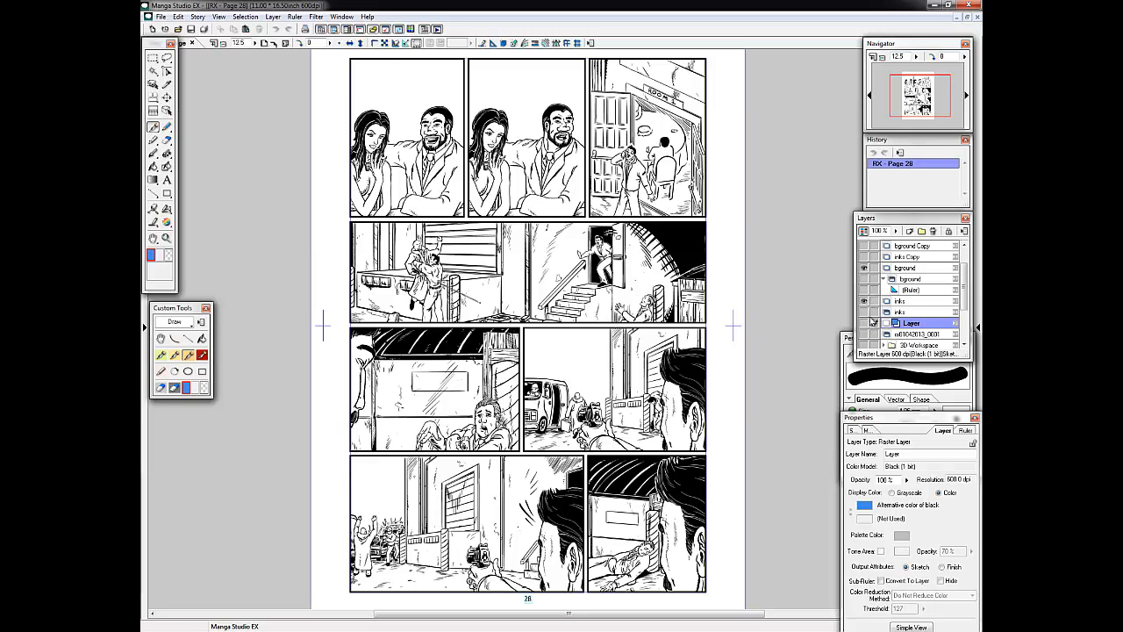
Hide the inked artwork layers, show the rough sketch layer, and make the panel ruler layer active.
click(866, 324)
click(865, 300)
click(865, 268)
click(866, 257)
click(866, 273)
drag(963, 273, 963, 314)
click(918, 307)
Lower the top edges of the bottom row's panel rulers and shift the divider between them to match the sketch.
drag(910, 103, 912, 109)
key(o)
drag(651, 378, 651, 387)
drag(542, 377, 542, 387)
drag(557, 436, 476, 436)
Delete the extra panel ruler in the row above the bottom one and stretch the remaining panel to full width.
click(494, 315)
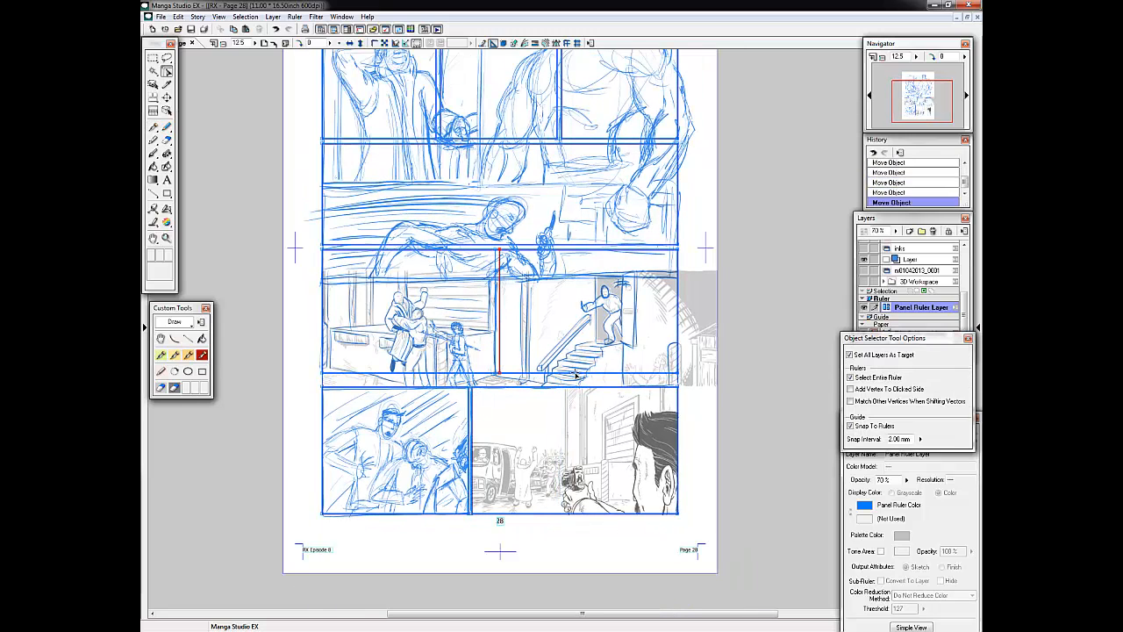
right_click(605, 308)
click(642, 352)
click(850, 377)
drag(496, 334, 677, 336)
Align the gutter between the two lowest rows and lower the top edge of the stair-scene row to the sketch.
drag(616, 373, 616, 383)
drag(579, 387, 579, 390)
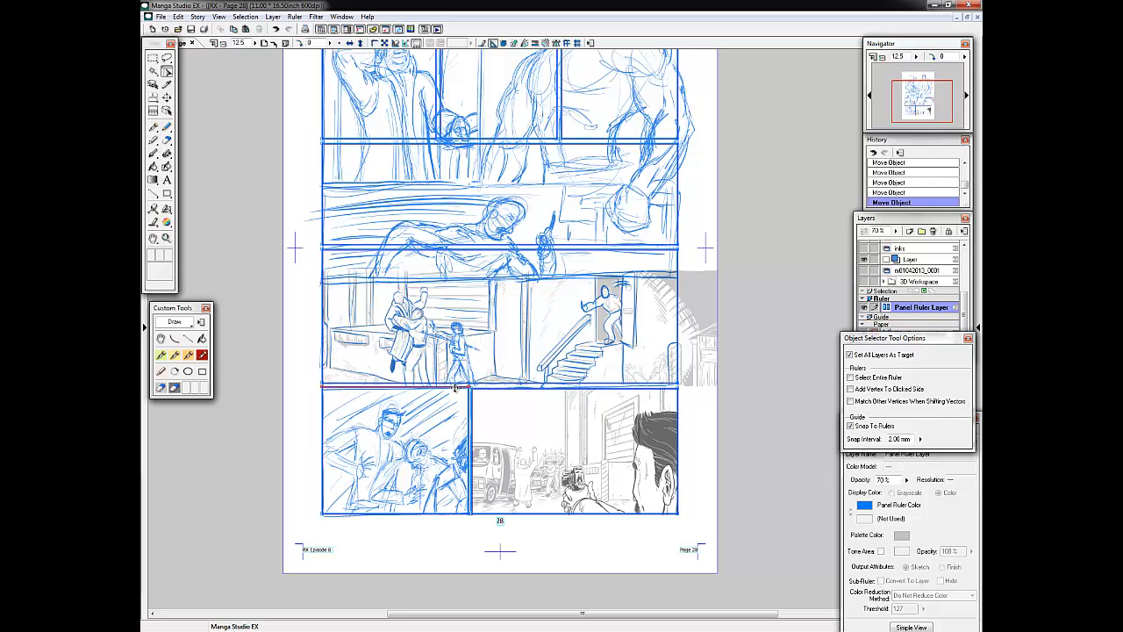
drag(448, 387, 447, 390)
click(558, 385)
drag(611, 250, 621, 274)
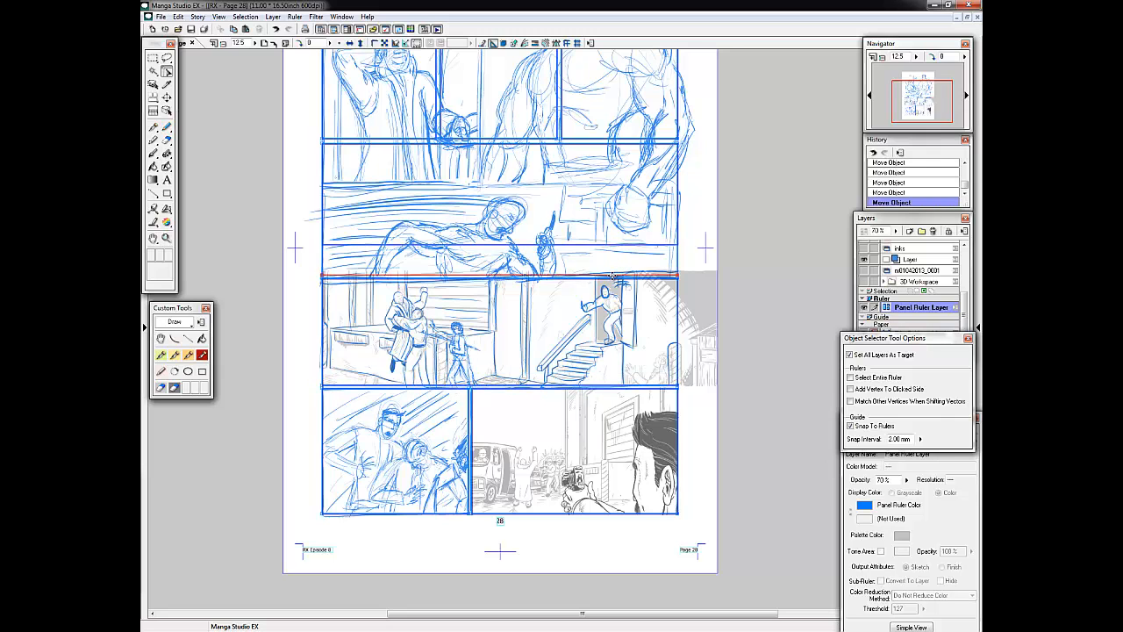
Fit the second-row panel ruler to the sketched figure holding the knife and delete the unneeded top-row panel ruler.
drag(914, 103, 914, 93)
drag(578, 286, 569, 409)
right_click(568, 207)
click(606, 252)
Widen and lengthen the first panel ruler so it frames the sketched man with his hand behind his head.
click(850, 377)
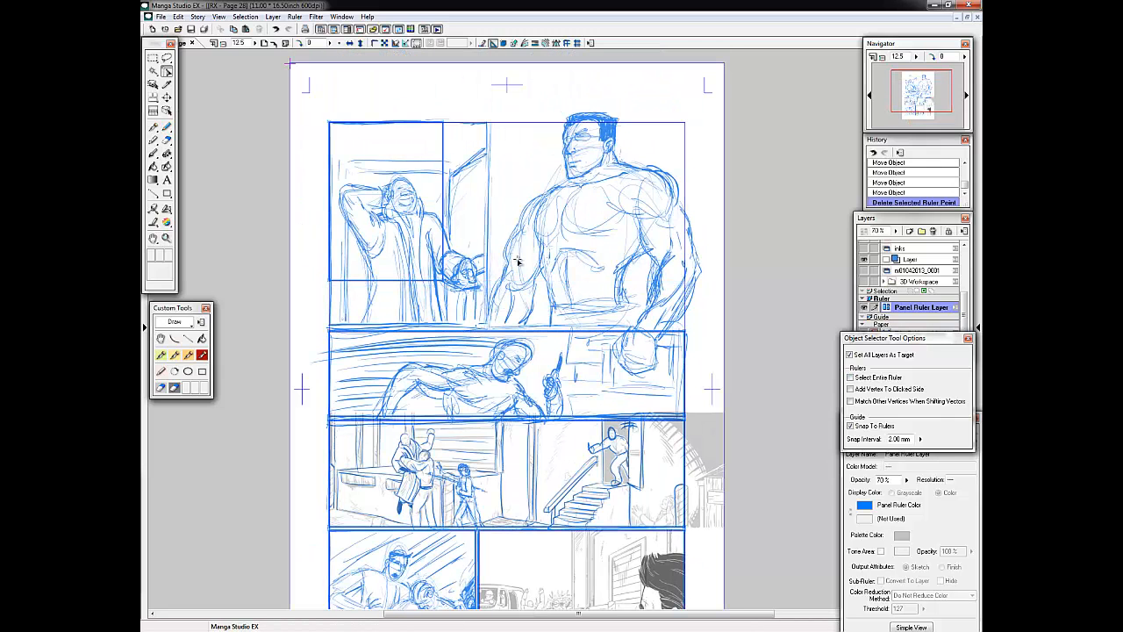
drag(444, 219, 487, 225)
drag(465, 281, 469, 326)
Convert the panel ruler layer into drawn black panel borders.
right_click(905, 308)
click(939, 395)
click(536, 359)
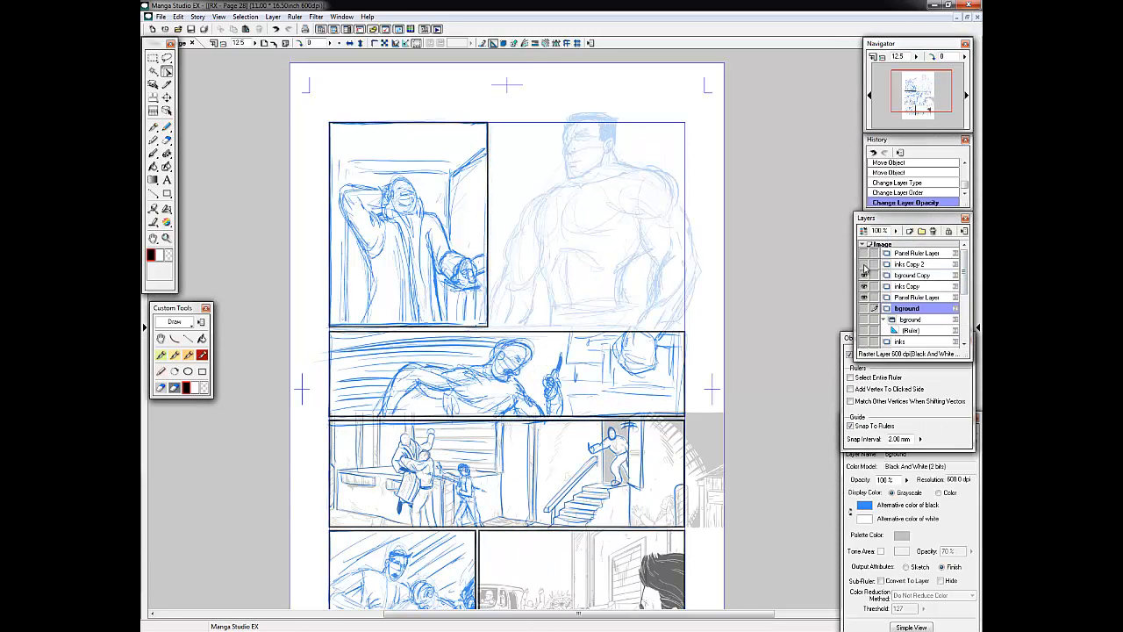
Ink the large standing figure's chest curve and torso sides with the Pen on the inks Copy layer.
click(909, 289)
mouse_move(544, 219)
mouse_down()
mouse_move(523, 259)
mouse_move(537, 269)
mouse_up()
key(p)
mouse_move(562, 253)
mouse_down()
mouse_move(558, 267)
mouse_move(617, 269)
mouse_up()
mouse_move(536, 253)
mouse_down()
mouse_move(546, 360)
mouse_move(579, 370)
mouse_up()
key(ctrl+z)
drag(896, 231, 906, 216)
Ink the belt, buckle and belt loops at the large figure's waist.
drag(559, 360, 575, 370)
mouse_move(559, 359)
mouse_down()
mouse_move(576, 359)
mouse_move(576, 370)
mouse_up()
drag(591, 360, 590, 369)
drag(592, 359, 596, 370)
drag(612, 357, 613, 369)
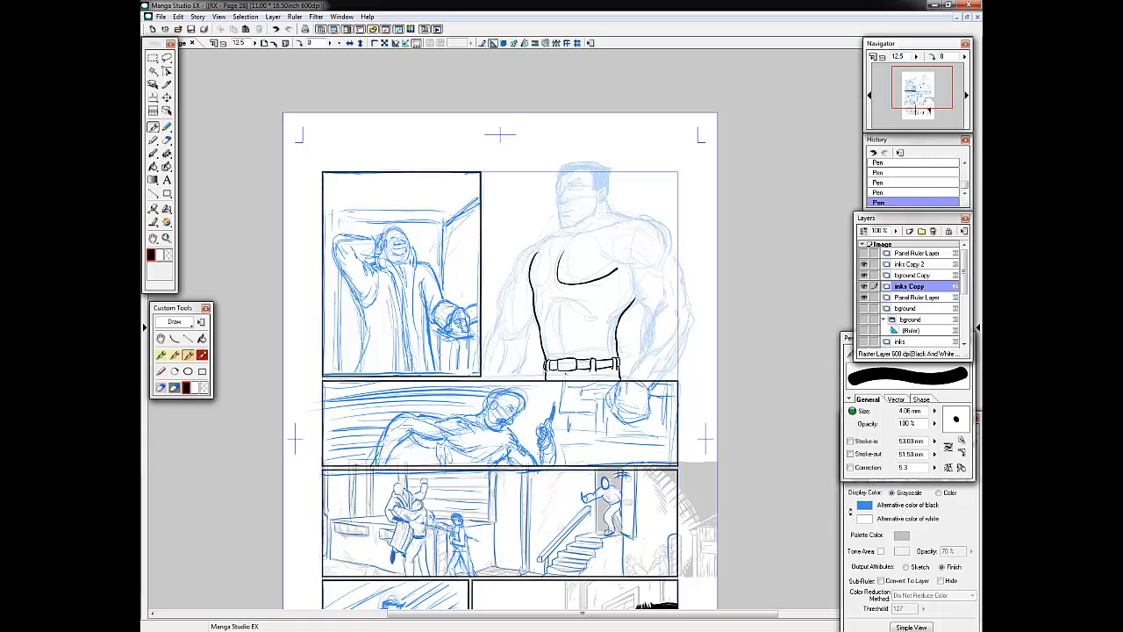
Ink the large figure's rib and chest contours and the arm closest to the first panel.
drag(547, 298, 602, 320)
drag(600, 243, 638, 265)
drag(561, 245, 576, 265)
mouse_move(537, 240)
mouse_down()
mouse_move(509, 338)
mouse_move(497, 324)
mouse_move(484, 374)
mouse_up()
drag(524, 332, 500, 376)
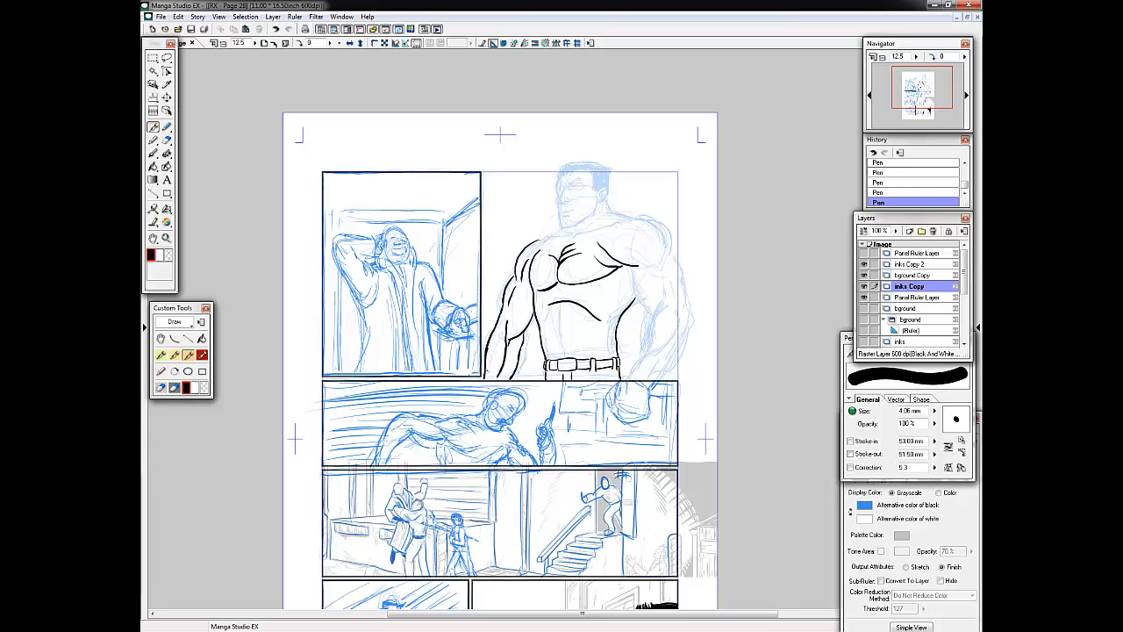
Lasso the inked forearm beside the first panel, scale it down slightly, and deselect it.
key(l)
drag(520, 298, 514, 291)
key(ctrl+t)
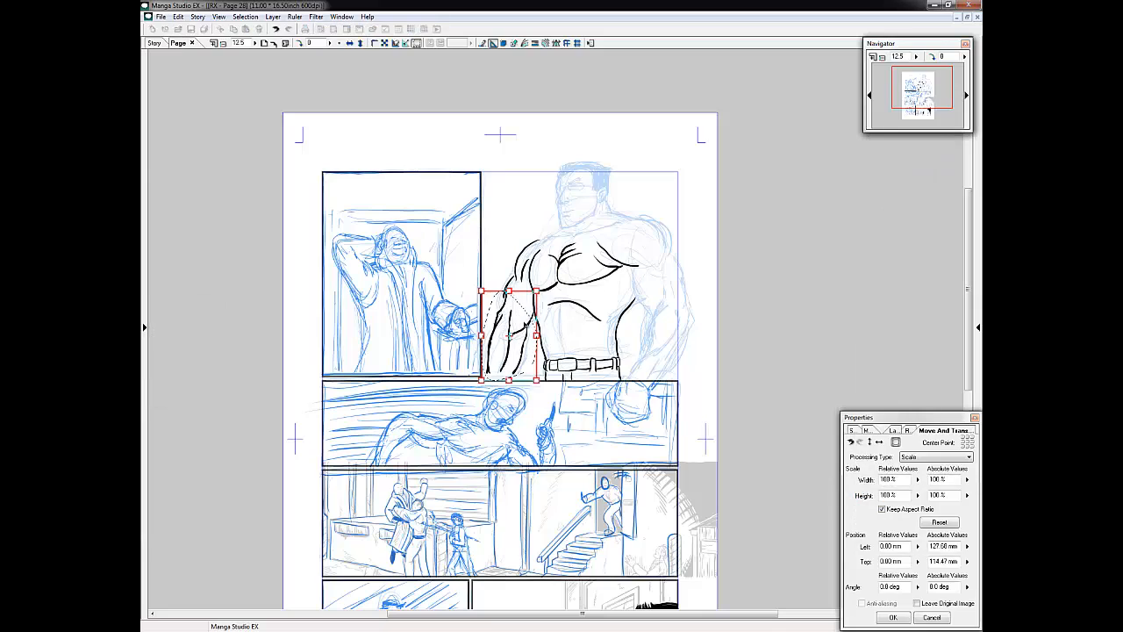
drag(481, 379, 484, 374)
key(Return)
key(ctrl+d)
Reconnect the elbow lines above the resized forearm with the Pen and save the page.
key(p)
mouse_move(505, 304)
mouse_down()
mouse_move(512, 283)
mouse_move(508, 299)
mouse_up()
drag(504, 307, 512, 282)
mouse_move(509, 291)
mouse_down()
mouse_move(516, 278)
mouse_move(505, 304)
mouse_up()
click(191, 29)
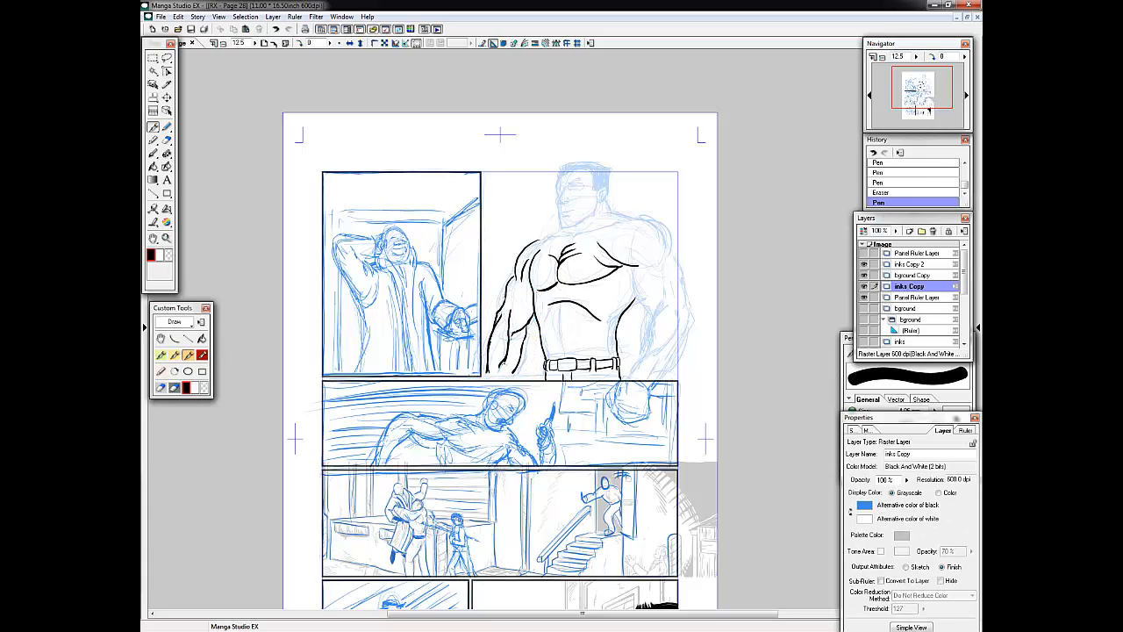
Ink the large figure's other arm down to the clenched fist, plus the shoulder and neckline.
mouse_move(628, 265)
mouse_down()
mouse_move(650, 309)
mouse_move(619, 392)
mouse_move(649, 410)
mouse_up()
drag(652, 386, 692, 330)
drag(673, 259, 693, 323)
drag(679, 316, 656, 349)
drag(623, 242, 669, 264)
mouse_move(638, 221)
mouse_down()
mouse_move(670, 259)
mouse_move(573, 236)
mouse_up()
mouse_move(569, 234)
mouse_down()
mouse_move(537, 241)
mouse_move(589, 231)
mouse_up()
drag(593, 229, 571, 238)
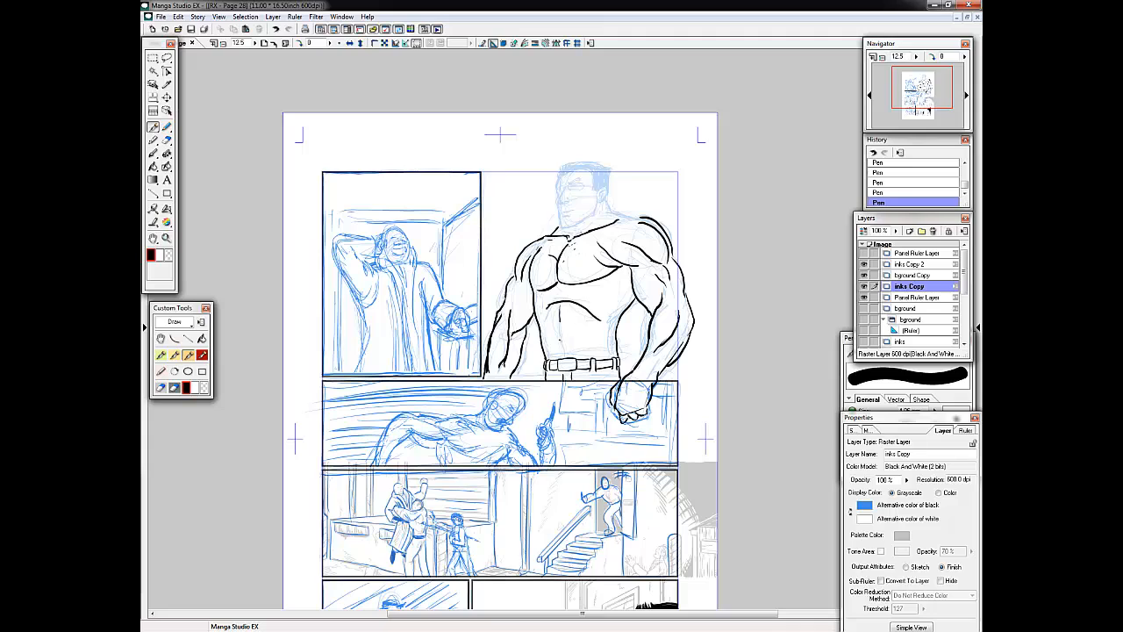
Redraw the side line of the large figure's waist next to the clenched-fist arm.
mouse_move(633, 301)
mouse_down()
mouse_move(619, 375)
mouse_move(618, 356)
mouse_up()
key(ctrl+z)
key(ctrl+z)
key(ctrl+z)
key(e)
key(p)
click(633, 302)
drag(635, 301, 616, 340)
Ink the shirt folds across the stomach and chest, and add the sleeve hems and collar.
drag(538, 324, 583, 344)
drag(551, 326, 617, 329)
drag(558, 263, 587, 251)
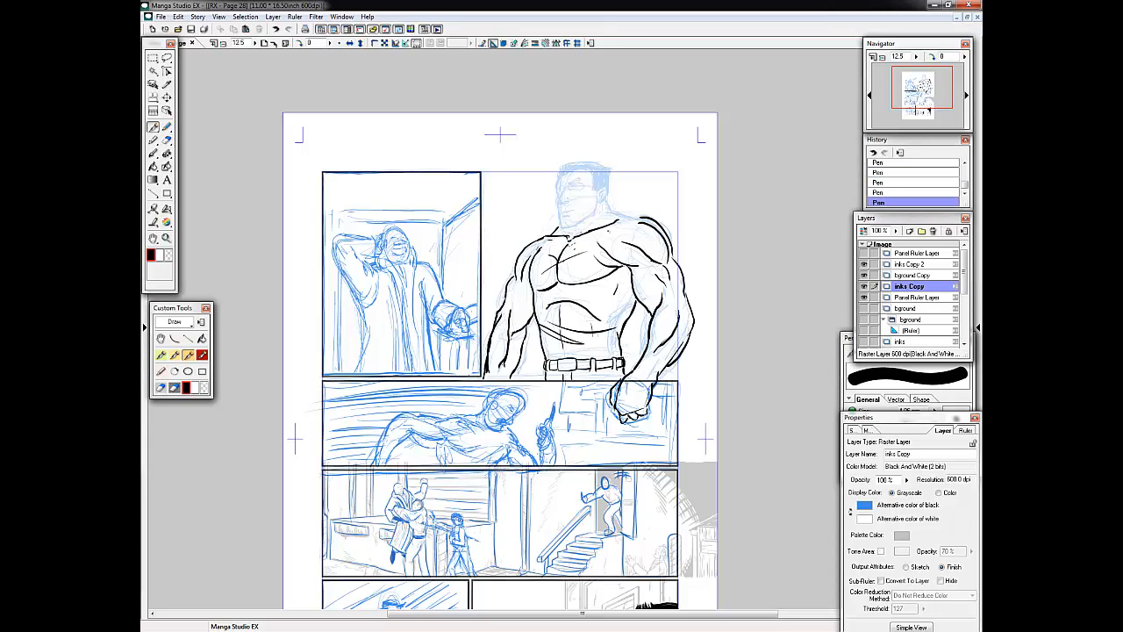
drag(636, 290, 682, 278)
drag(504, 296, 533, 310)
drag(566, 238, 540, 242)
Lasso the large figure's head on the sketch layer, shift it slightly toward the first panel, and deselect it.
drag(963, 272, 964, 295)
click(911, 311)
drag(583, 158, 625, 217)
key(ctrl+t)
key(Return)
key(ctrl+d)
Return to the inks Copy layer and ink the large figure's facial profile, nose and mouth.
drag(963, 295, 964, 272)
click(910, 286)
key(ctrl+z)
drag(558, 186, 552, 202)
key(ctrl+z)
drag(556, 202, 561, 199)
drag(556, 209, 565, 209)
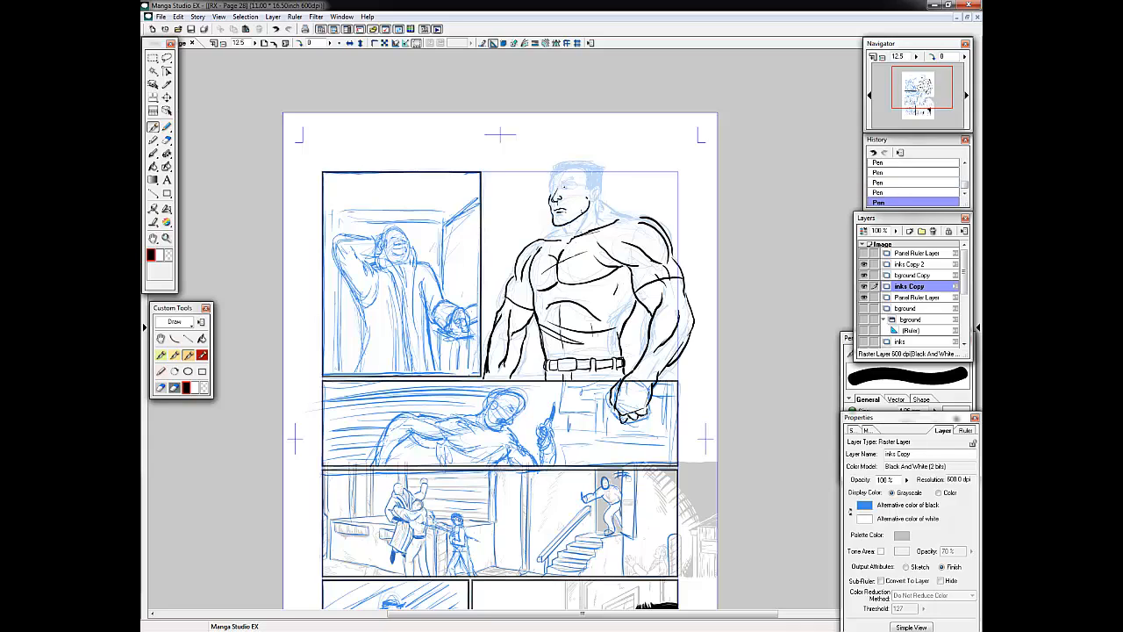
Ink the large figure's jaw and neck, and rework the shoulder and upper-arm contours.
drag(590, 190, 571, 235)
mouse_move(563, 226)
mouse_down()
mouse_move(569, 235)
mouse_move(647, 219)
mouse_move(671, 258)
mouse_up()
drag(629, 216, 670, 263)
mouse_move(607, 241)
mouse_down()
mouse_move(659, 265)
mouse_move(607, 241)
mouse_move(605, 276)
mouse_up()
mouse_move(607, 281)
mouse_down()
mouse_move(555, 274)
mouse_move(619, 277)
mouse_up()
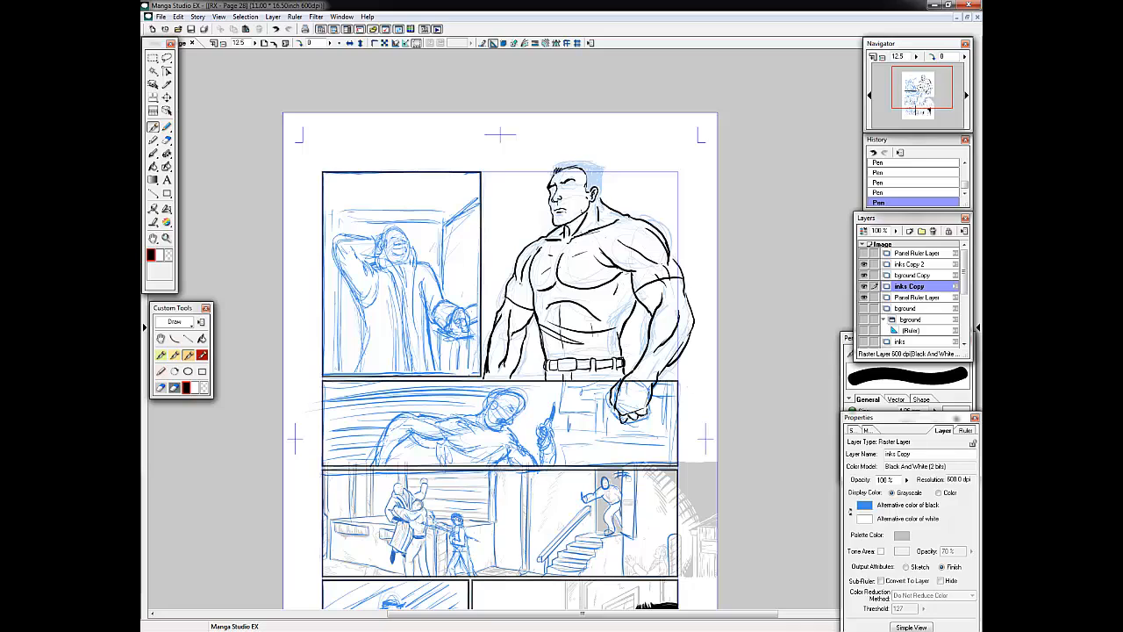
Add short shirt creases around the armpit, ribs and waist of the large figure.
drag(520, 255, 531, 282)
drag(542, 335, 547, 356)
drag(601, 341, 597, 352)
mouse_move(542, 333)
mouse_down()
mouse_move(545, 379)
mouse_move(546, 355)
mouse_up()
drag(556, 337, 605, 350)
drag(615, 306, 597, 315)
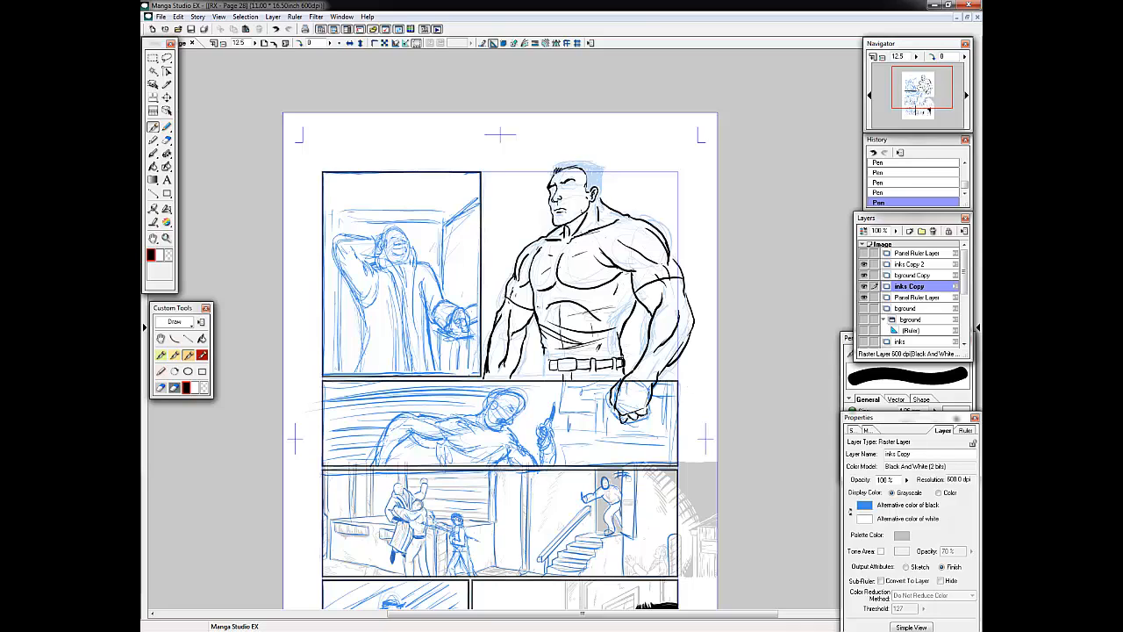
Strengthen the forearm outlines and add small contour lines to both of the large figure's arms.
drag(487, 378, 503, 376)
drag(494, 337, 491, 354)
drag(511, 330, 505, 355)
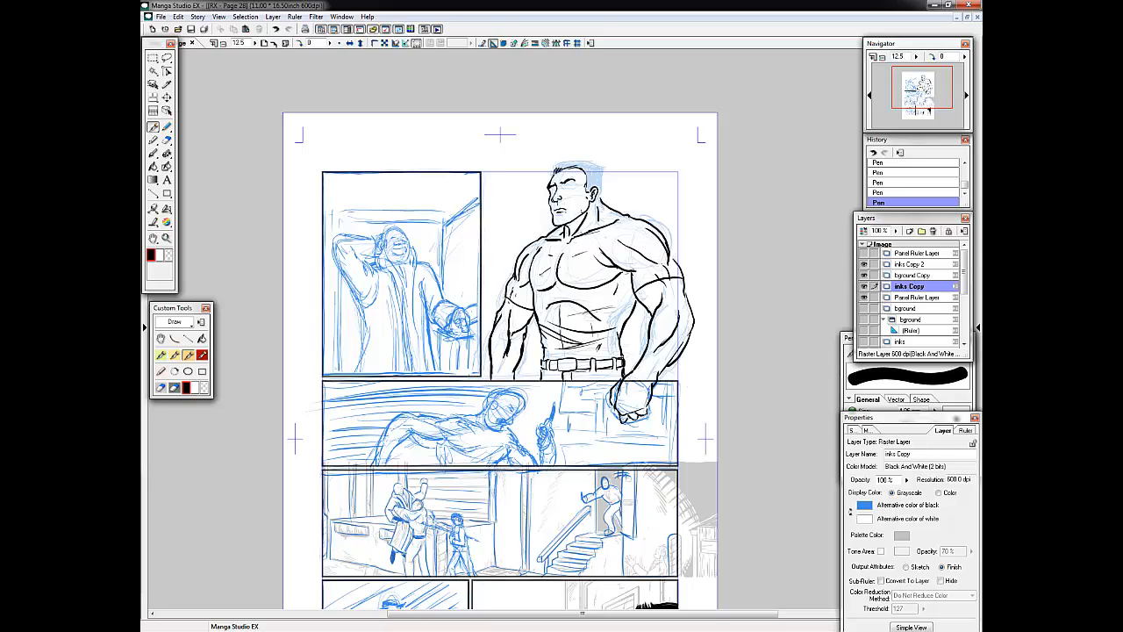
drag(624, 292, 617, 308)
drag(652, 321, 650, 344)
Outline and start hatching the flat-top hair, and add fine creases across the shirt's chest and stomach.
key(ctrl+plus)
scroll(527, 281, up, 3)
drag(488, 286, 498, 267)
mouse_move(498, 266)
mouse_down()
mouse_move(590, 269)
mouse_move(583, 333)
mouse_up()
drag(519, 275, 525, 262)
drag(534, 272, 542, 262)
drag(562, 421, 476, 322)
drag(551, 374, 589, 358)
drag(498, 408, 562, 421)
drag(471, 357, 416, 376)
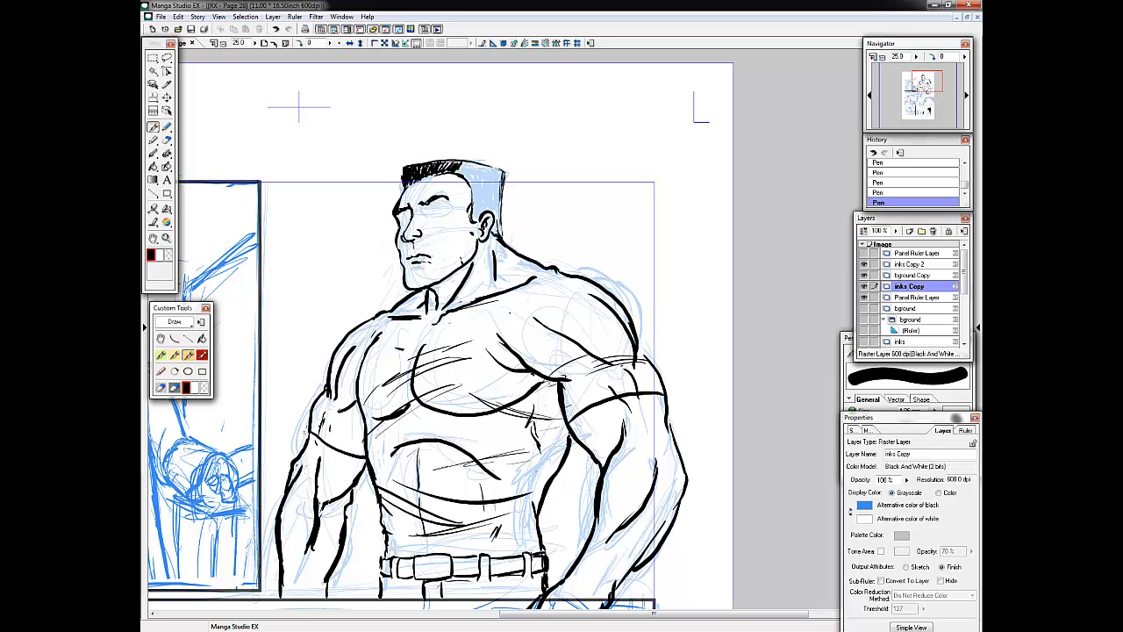
Ink more shirt folds above the belt, on the sleeve, and around the shoulder and collar.
drag(542, 493, 435, 515)
drag(391, 544, 495, 535)
drag(346, 367, 358, 408)
drag(325, 394, 339, 420)
drag(528, 299, 570, 336)
drag(546, 336, 548, 375)
mouse_move(449, 307)
mouse_down()
mouse_move(521, 282)
mouse_move(488, 293)
mouse_up()
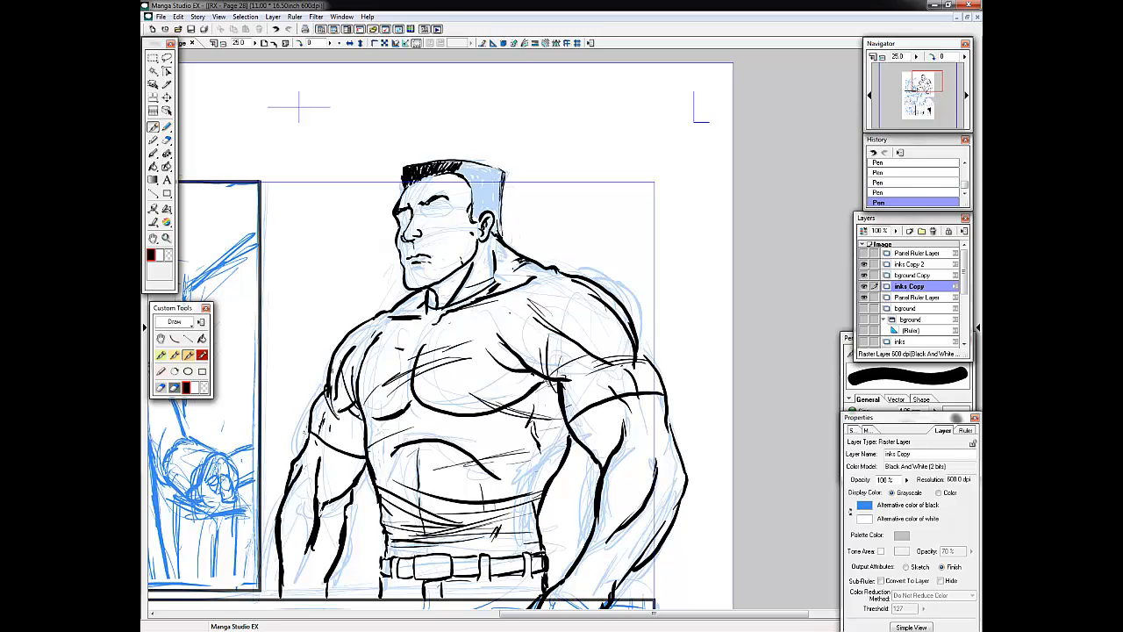
Hatch shadows on the neck, shoulder, underarm and lower sleeve edge, and refine the collar.
drag(528, 258, 500, 282)
drag(421, 309, 446, 314)
drag(496, 263, 506, 287)
drag(493, 263, 481, 295)
drag(542, 307, 609, 360)
drag(574, 423, 600, 456)
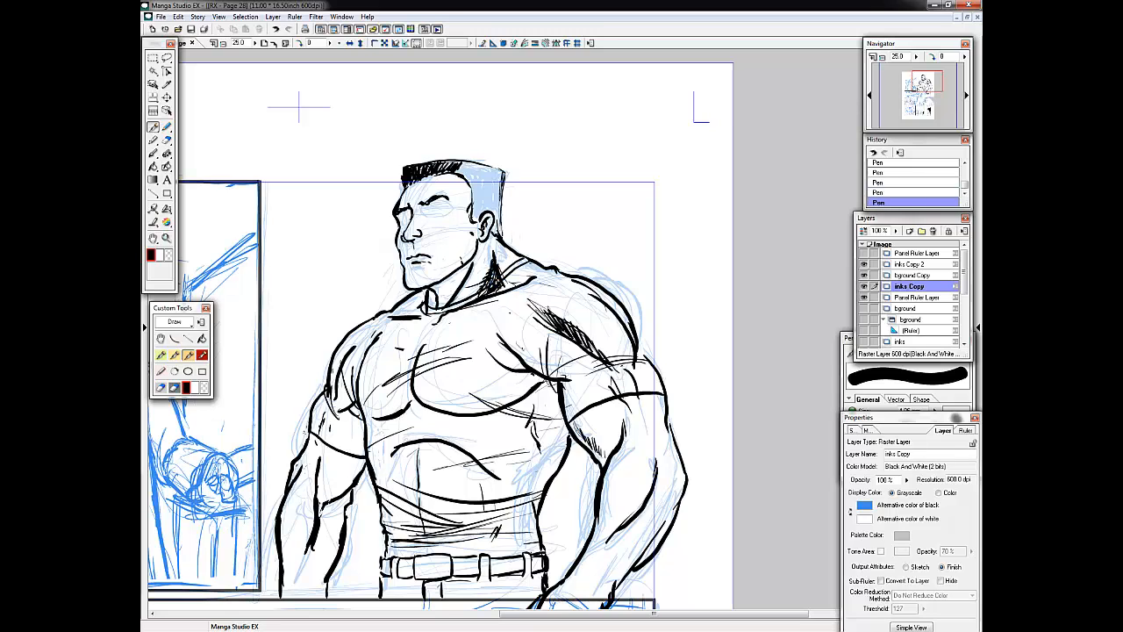
drag(525, 348, 550, 375)
drag(427, 317, 441, 318)
Add crease lines at the inner elbow and forearm, and clean up the shoulder edge with the Eraser.
drag(613, 474, 643, 466)
drag(626, 463, 620, 563)
drag(561, 491, 633, 279)
drag(685, 368, 675, 395)
drag(687, 367, 675, 393)
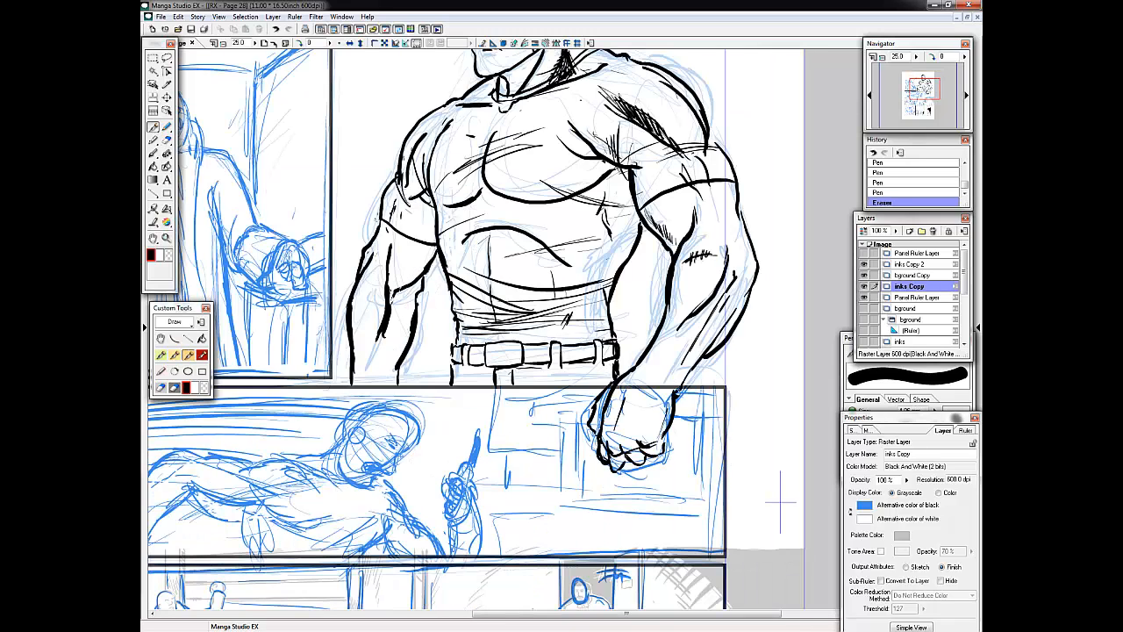
Thin and clean the inner forearm and wrist outline leading down to the clenched fist.
drag(656, 330, 623, 375)
drag(668, 309, 630, 365)
drag(661, 326, 618, 384)
drag(665, 286, 656, 328)
drag(681, 254, 659, 323)
drag(617, 377, 592, 414)
drag(626, 365, 598, 423)
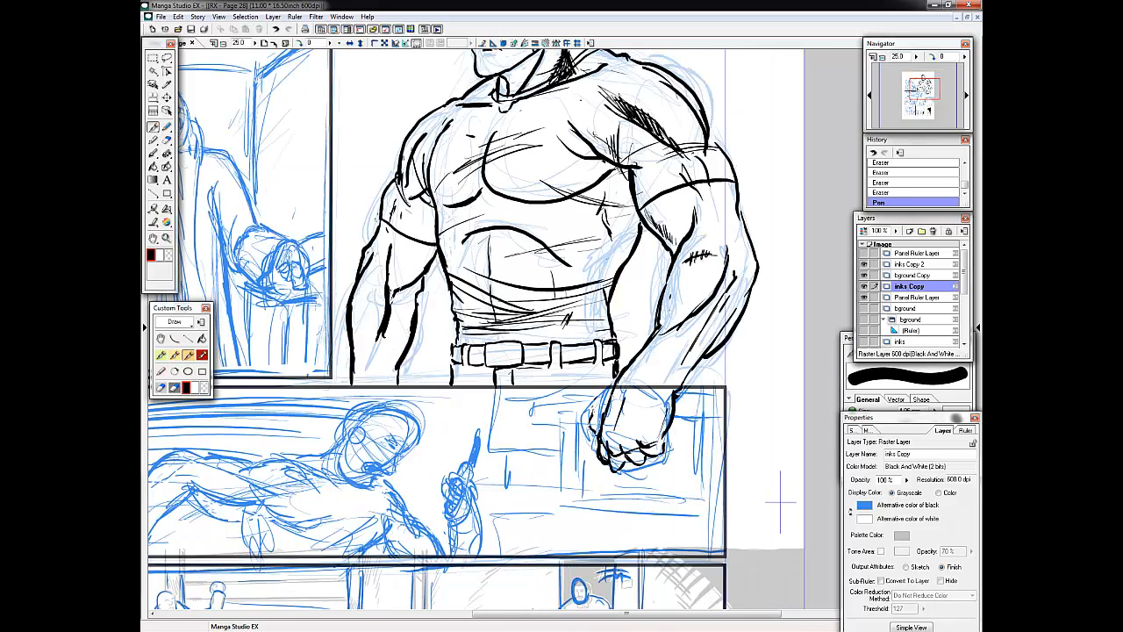
Refine the clenched-fist arm's forearm lines and add creases to the lower shirt, belt and trousers.
drag(674, 256, 658, 319)
mouse_move(711, 293)
mouse_down()
mouse_move(677, 319)
mouse_move(704, 337)
mouse_up()
drag(577, 311, 555, 337)
drag(462, 315, 472, 337)
drag(493, 291, 534, 324)
drag(531, 286, 505, 303)
mouse_move(502, 344)
mouse_down()
mouse_move(505, 365)
mouse_move(555, 384)
mouse_up()
drag(575, 372, 598, 386)
drag(466, 375, 455, 384)
Ink finer details on the large figure's face.
drag(561, 280, 519, 480)
scroll(465, 329, up, 3)
drag(455, 321, 471, 322)
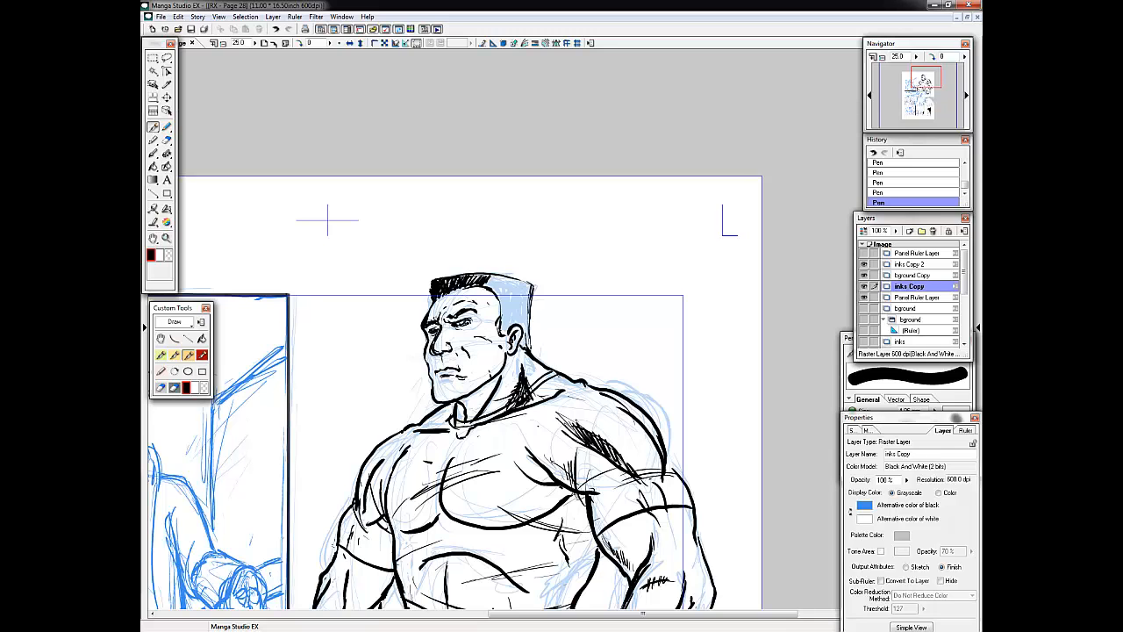
Fill the large figure's flat-top hair with solid black and refine the jaw, neck and shirt collar lines.
drag(460, 407, 496, 380)
drag(528, 333, 520, 355)
drag(493, 279, 526, 298)
drag(505, 286, 516, 334)
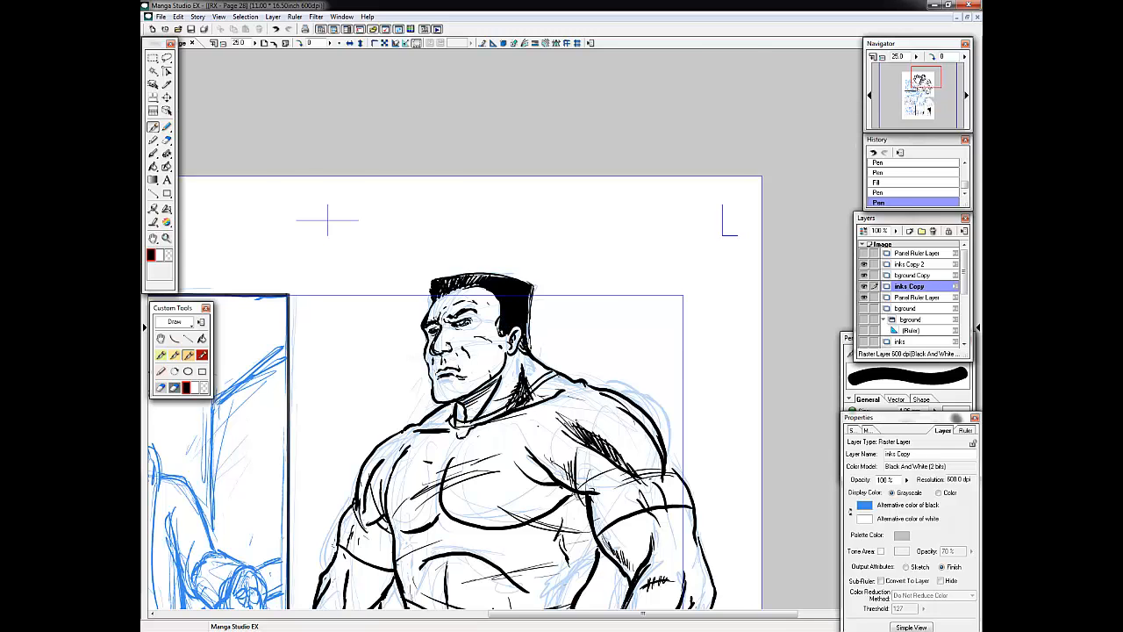
drag(914, 75, 916, 83)
key(Tab)
key(Tab)
key(ctrl+z)
key(ctrl+y)
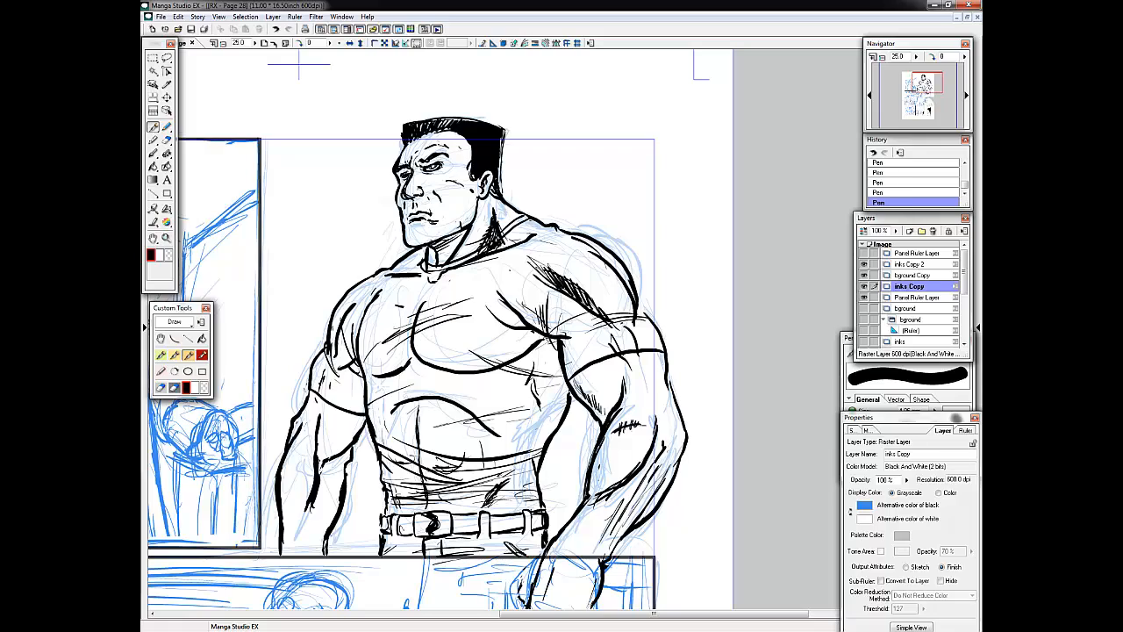
drag(420, 259, 409, 270)
drag(463, 234, 439, 256)
drag(351, 333, 663, 348)
Save the page, check page 27 from the story's page overview and return to page 28.
click(191, 30)
click(192, 43)
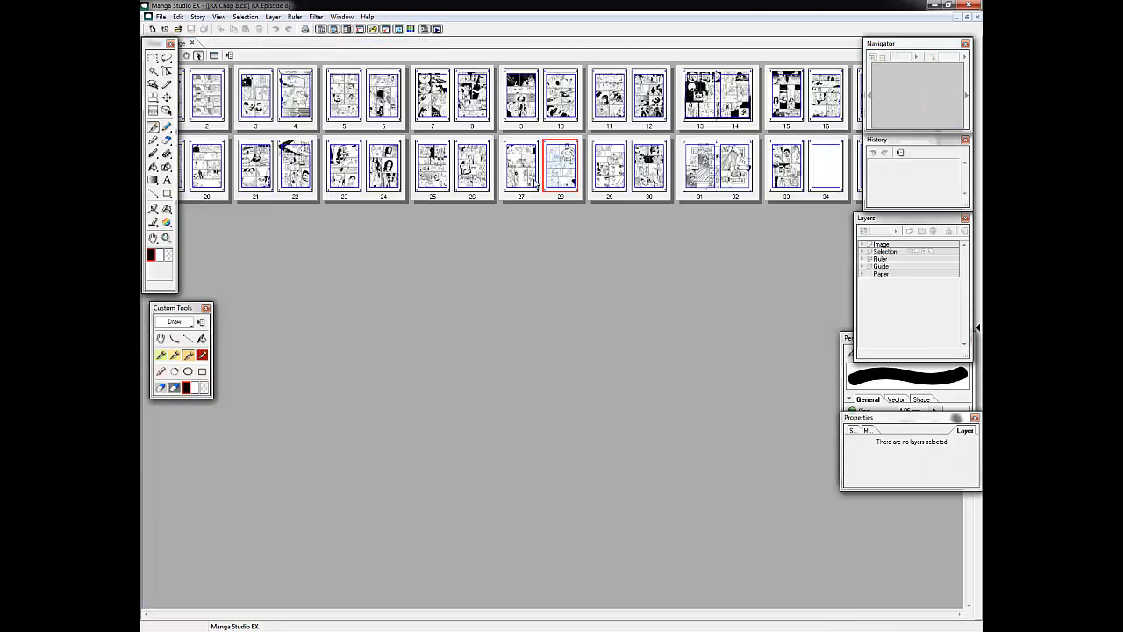
double_click(518, 168)
click(192, 43)
double_click(558, 167)
Ink the laughing man's eyes, nose and open mouth in the first panel, undoing misplaced strokes.
drag(395, 289, 402, 281)
drag(391, 290, 403, 290)
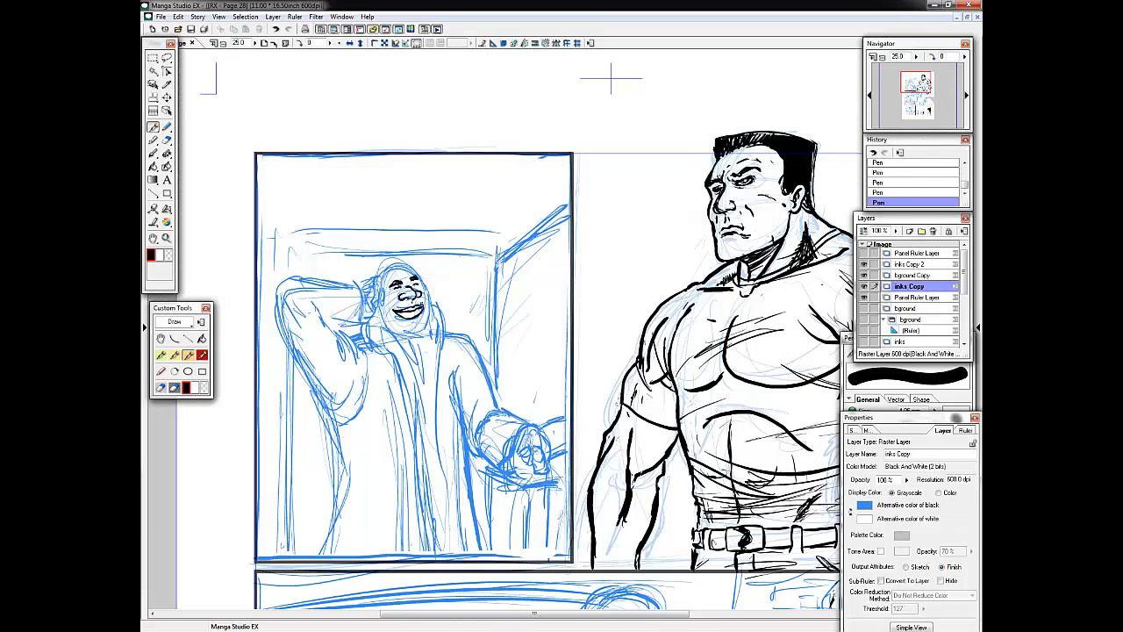
key(ctrl+z)
key(ctrl+z)
drag(394, 308, 420, 310)
key(x)
key(x)
key(ctrl+z)
key(ctrl+z)
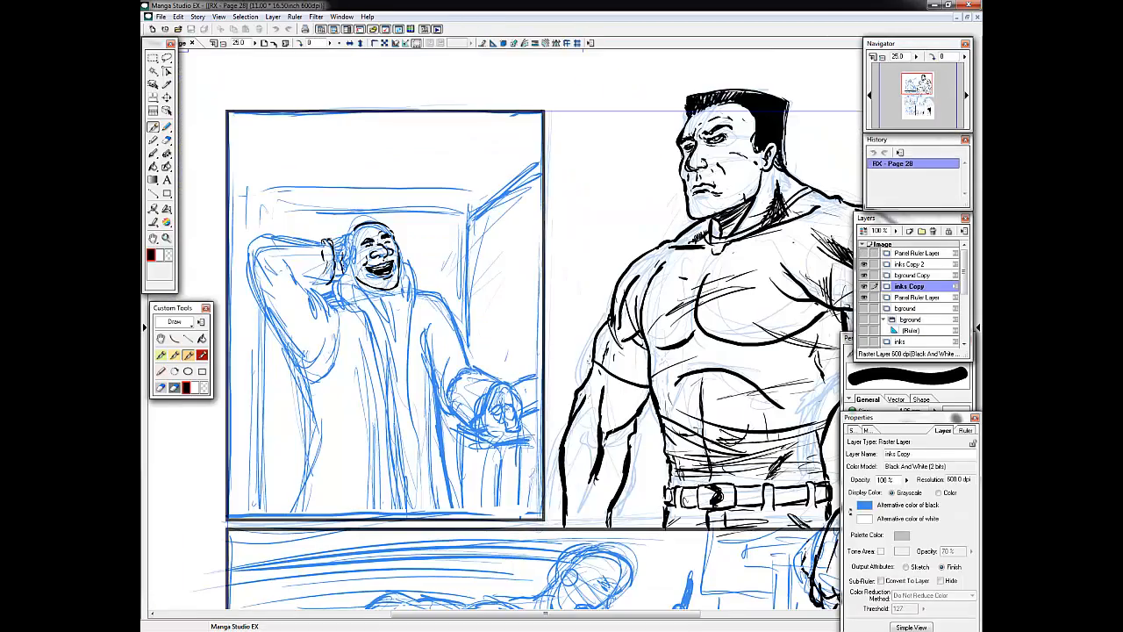
Ink the outline of the laughing man's raised arm and the hand behind his head.
mouse_move(349, 244)
mouse_down()
mouse_move(343, 274)
mouse_move(353, 264)
mouse_move(330, 283)
mouse_up()
drag(250, 252, 333, 247)
drag(249, 255, 304, 367)
drag(312, 288, 325, 329)
drag(337, 279, 311, 300)
Ink the front edges, collar and shoulders of the laughing man's long coat.
drag(403, 265, 405, 502)
drag(334, 295, 360, 313)
drag(367, 312, 394, 498)
mouse_move(399, 285)
mouse_down()
mouse_move(394, 360)
mouse_move(447, 308)
mouse_up()
Strengthen the elbow and sleeve contours of the laughing man's raised arm and the coat's side.
mouse_move(301, 280)
mouse_down()
mouse_move(335, 289)
mouse_move(296, 273)
mouse_up()
drag(260, 250, 249, 294)
drag(270, 246, 288, 259)
drag(307, 344, 291, 381)
Ink the long vertical folds of the laughing man's coat and the sleeve of his extended arm.
mouse_move(334, 333)
mouse_down()
mouse_move(303, 490)
mouse_move(316, 520)
mouse_up()
drag(338, 405, 360, 480)
drag(351, 307, 367, 386)
drag(434, 294, 443, 500)
mouse_move(458, 301)
mouse_down()
mouse_move(439, 428)
mouse_move(478, 424)
mouse_up()
drag(452, 411, 473, 425)
Add crease lines to the raised sleeve and ink the neckline under the laughing man's chin.
mouse_move(291, 266)
mouse_down()
mouse_move(310, 298)
mouse_move(303, 285)
mouse_up()
drag(300, 282, 313, 306)
drag(299, 276, 311, 282)
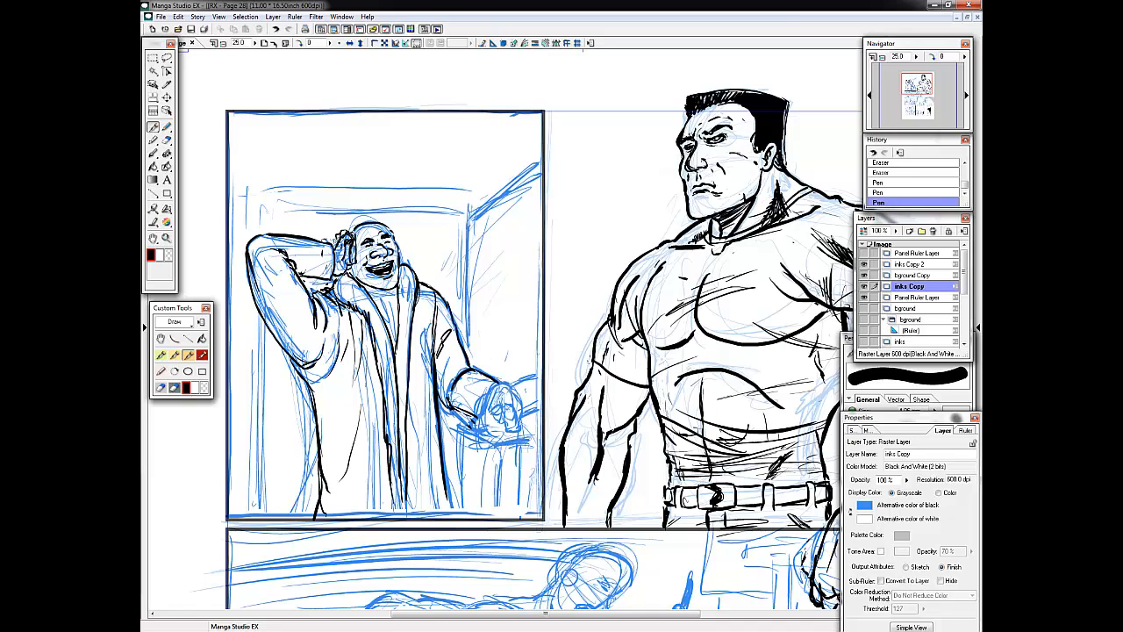
drag(378, 296, 399, 309)
Ink the laughing man's extended hand, the furniture beneath and beside it, and the vertical wall corner.
mouse_move(511, 386)
mouse_down()
mouse_move(536, 392)
mouse_move(536, 419)
mouse_up()
drag(521, 416, 535, 427)
drag(516, 387, 542, 382)
mouse_move(471, 209)
mouse_down()
mouse_move(541, 165)
mouse_move(466, 354)
mouse_up()
drag(462, 443, 459, 507)
drag(507, 445, 504, 498)
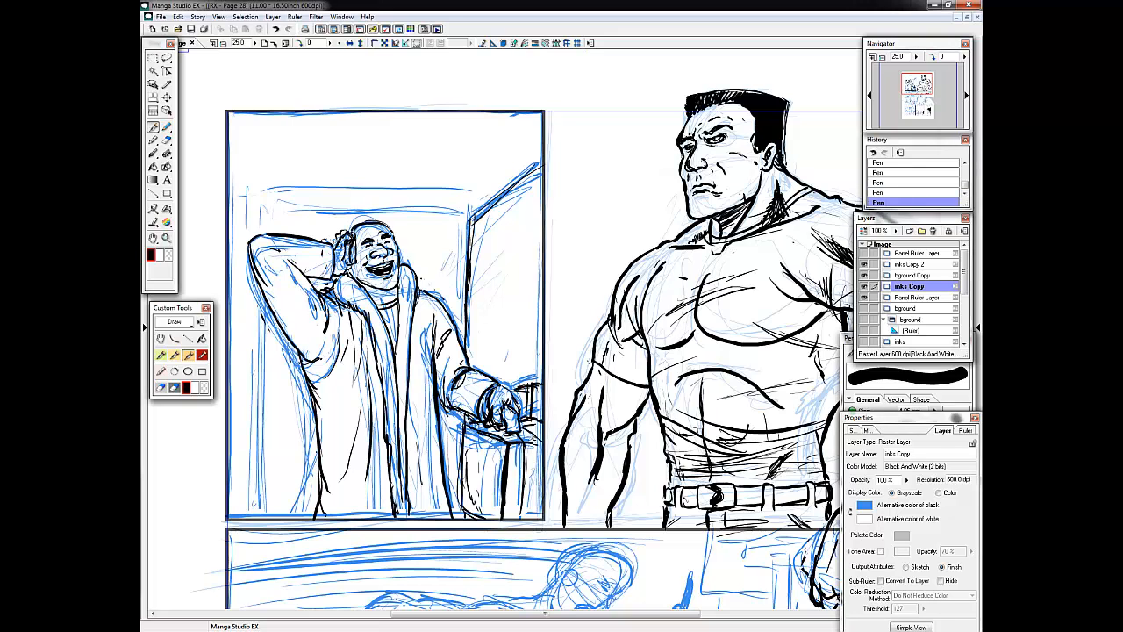
Ink the upper wall and ceiling edges behind the laughing man and add shading strokes beside his raised sleeve.
drag(300, 210, 477, 212)
drag(293, 206, 470, 208)
drag(470, 207, 538, 135)
drag(295, 208, 269, 210)
drag(339, 283, 317, 309)
drag(337, 288, 322, 309)
drag(632, 333, 504, 347)
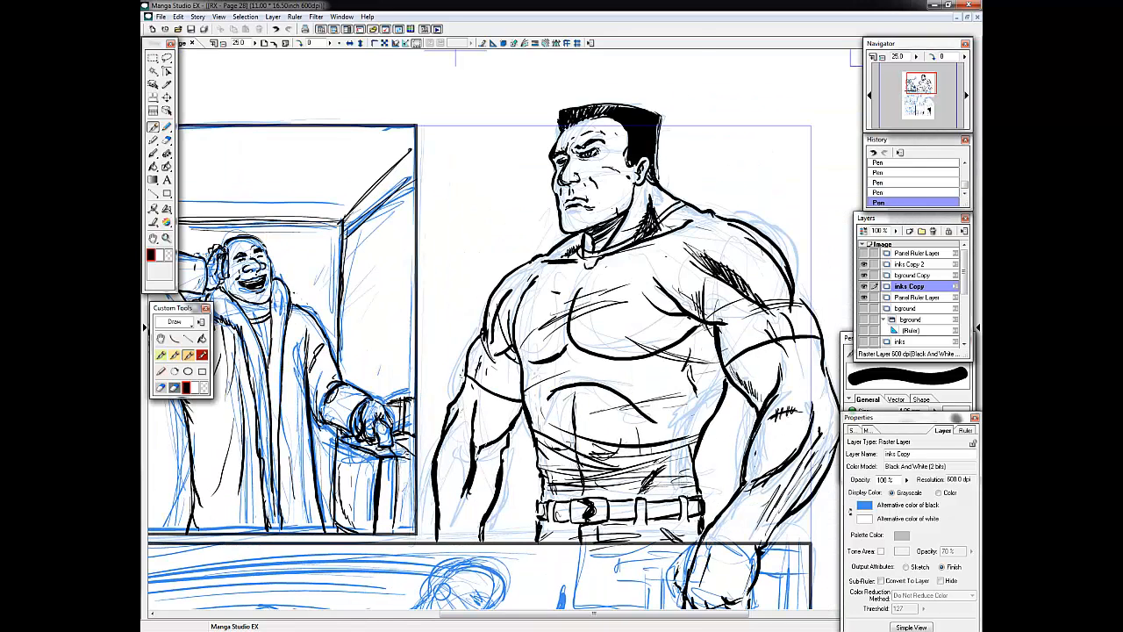
Save the page and touch up the large figure's neck and collar lines with the Pen and Eraser.
drag(599, 358, 534, 389)
click(191, 29)
drag(299, 291, 310, 305)
drag(594, 228, 558, 238)
drag(598, 221, 567, 241)
drag(616, 219, 584, 235)
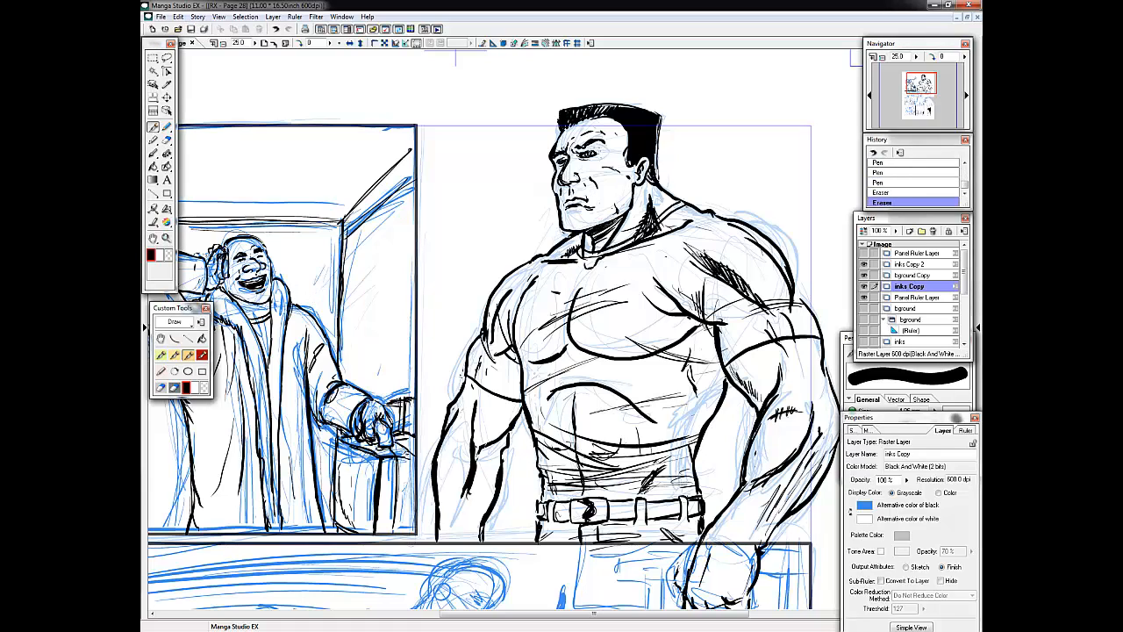
Rework the cheek lines on the large figure's face and add small touches to his chest and the laughing man's sleeve.
mouse_move(565, 168)
mouse_down()
mouse_move(560, 183)
mouse_move(572, 188)
mouse_up()
key(ctrl+z)
key(ctrl+z)
drag(572, 179, 574, 186)
drag(511, 316, 504, 343)
mouse_move(492, 343)
mouse_down()
mouse_move(647, 314)
mouse_move(662, 271)
mouse_up()
drag(329, 197, 344, 214)
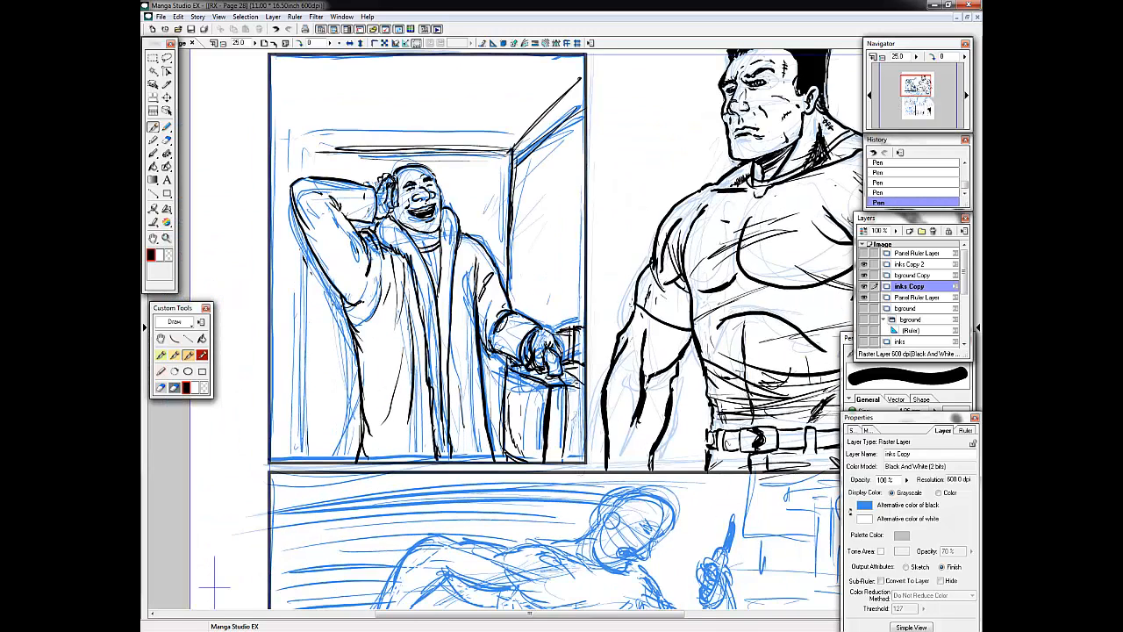
Ink the leaning man's head outline, ear, eyes, moustache and jaw in the second panel.
drag(631, 305, 405, 79)
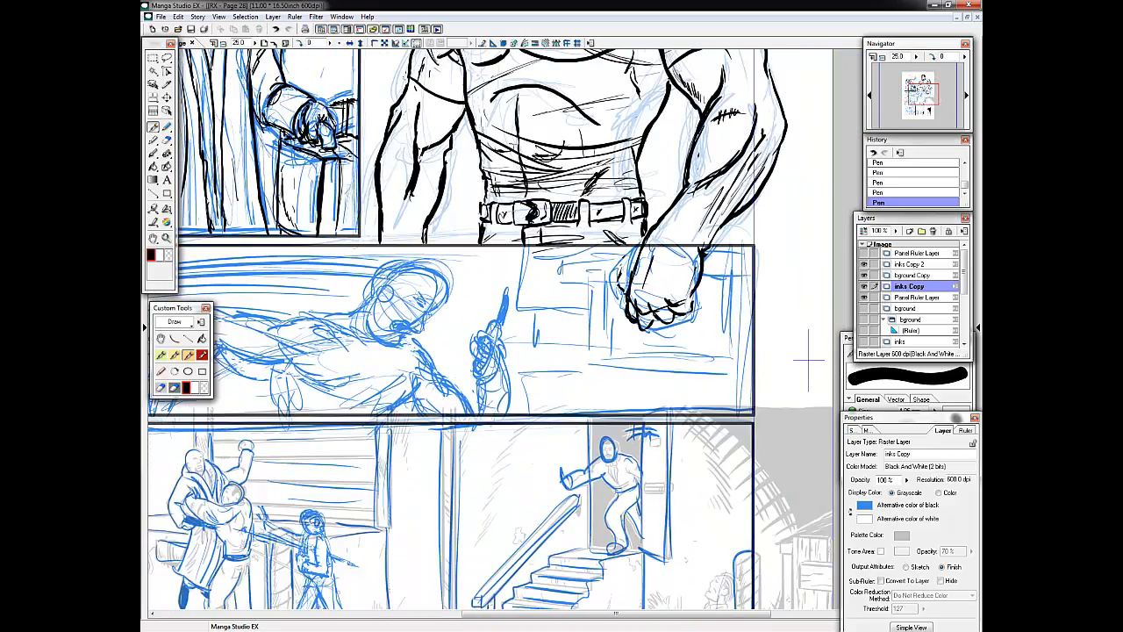
mouse_move(383, 274)
mouse_down()
mouse_move(496, 85)
mouse_move(496, 246)
mouse_move(497, 218)
mouse_move(549, 249)
mouse_up()
drag(507, 205, 536, 198)
drag(544, 230, 548, 254)
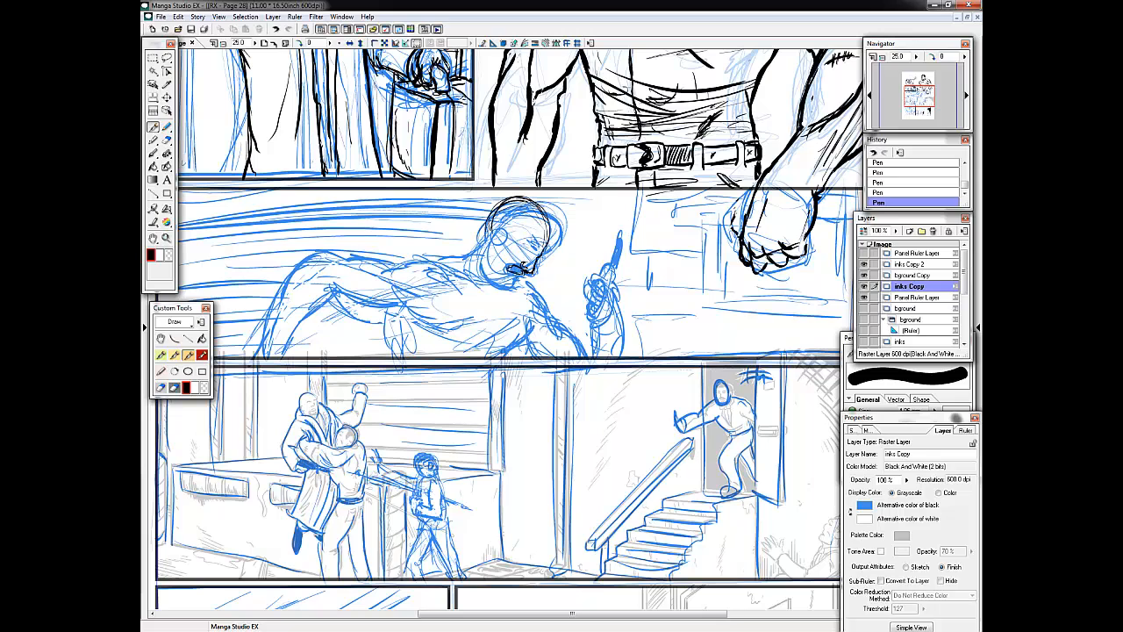
drag(500, 237, 484, 290)
drag(505, 216, 492, 237)
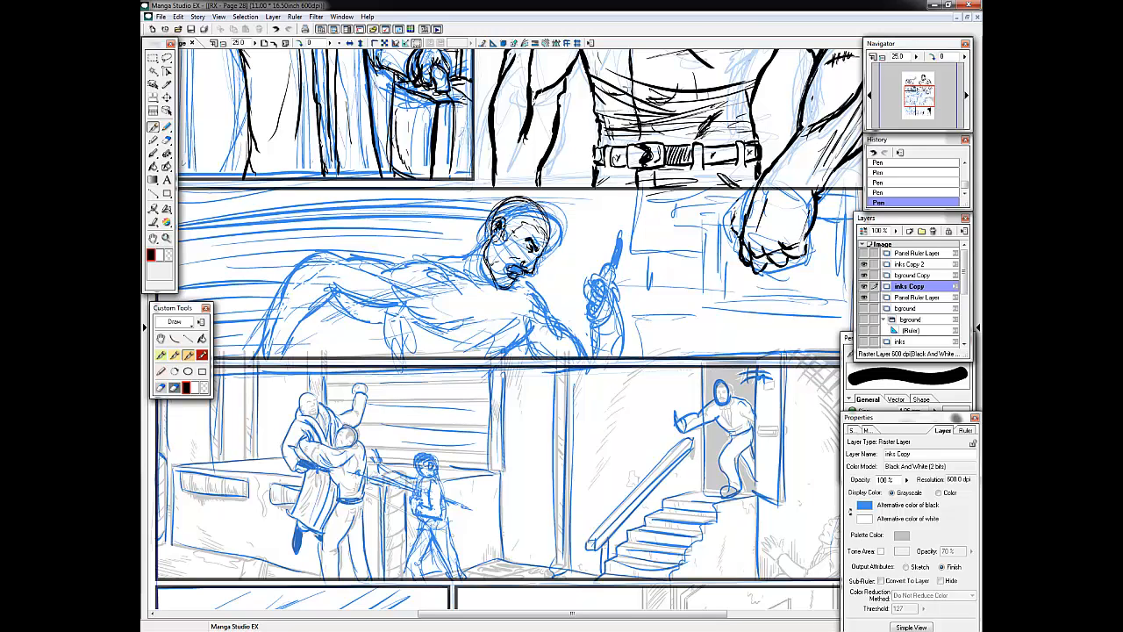
drag(553, 217, 549, 240)
drag(529, 224, 544, 221)
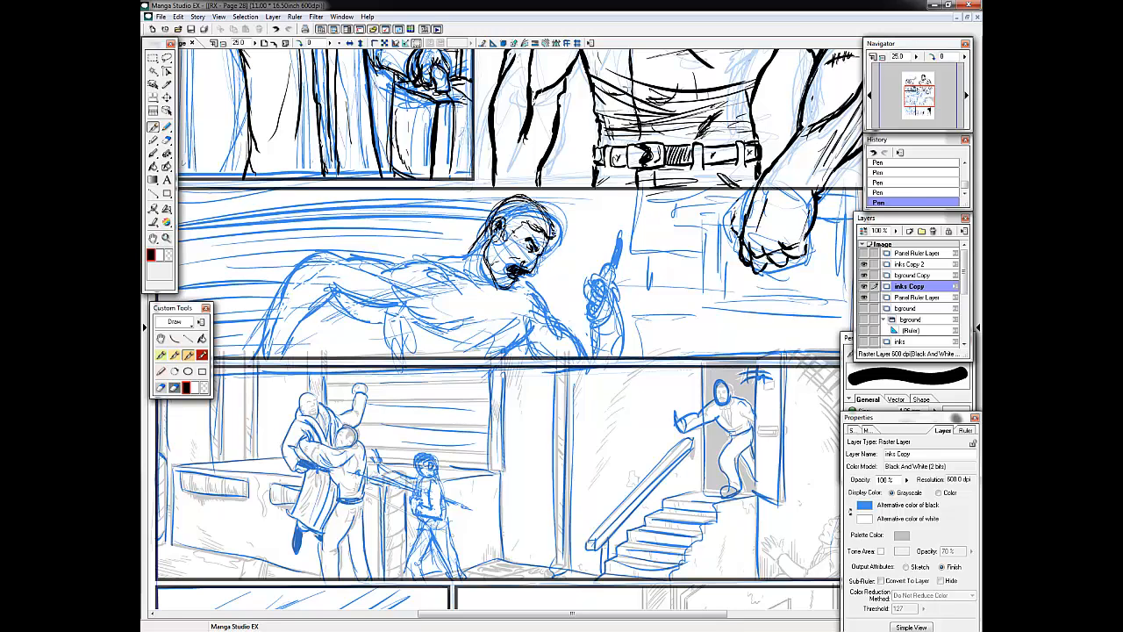
Stroke in the leaning man's dark hair and ink his neck, shoulder line and outstretched upper arm.
mouse_move(524, 203)
mouse_down()
mouse_move(544, 227)
mouse_move(508, 230)
mouse_up()
mouse_move(521, 214)
mouse_down()
mouse_move(481, 238)
mouse_move(485, 230)
mouse_up()
mouse_move(544, 200)
mouse_down()
mouse_move(518, 217)
mouse_move(485, 293)
mouse_up()
mouse_move(479, 244)
mouse_down()
mouse_move(467, 281)
mouse_move(435, 256)
mouse_up()
mouse_move(439, 249)
mouse_down()
mouse_move(381, 271)
mouse_move(335, 256)
mouse_up()
drag(334, 253, 281, 342)
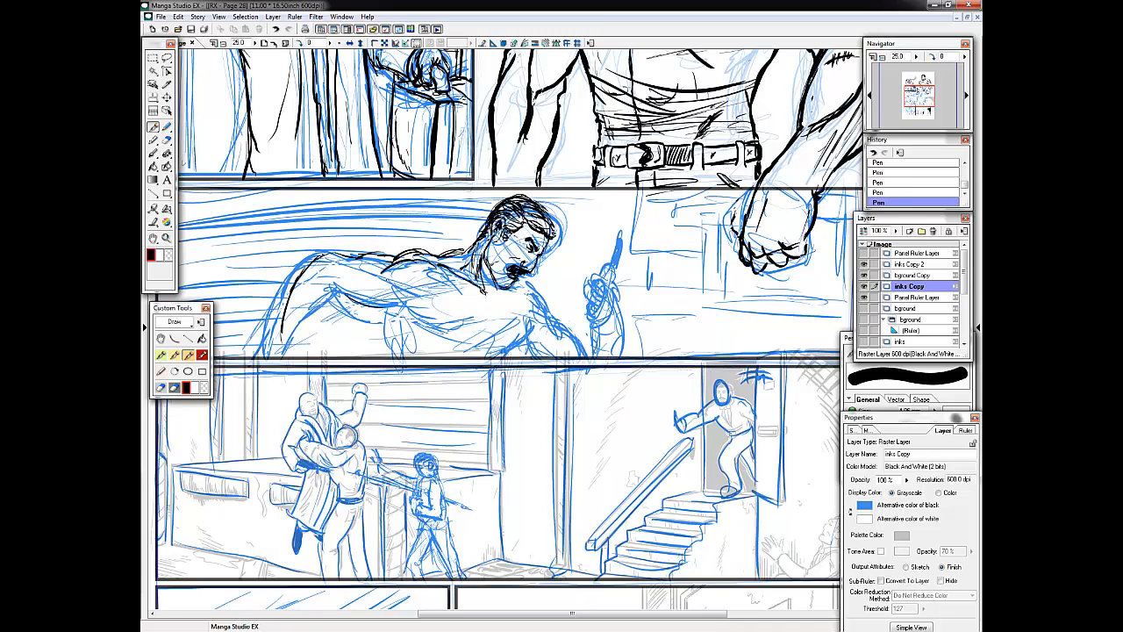
Ink the leaning man's chest contours, collarbone and the base of his neck.
drag(381, 279, 447, 305)
drag(409, 297, 453, 323)
drag(493, 316, 445, 340)
drag(438, 255, 476, 246)
drag(488, 282, 498, 296)
drag(493, 298, 523, 301)
drag(467, 249, 477, 241)
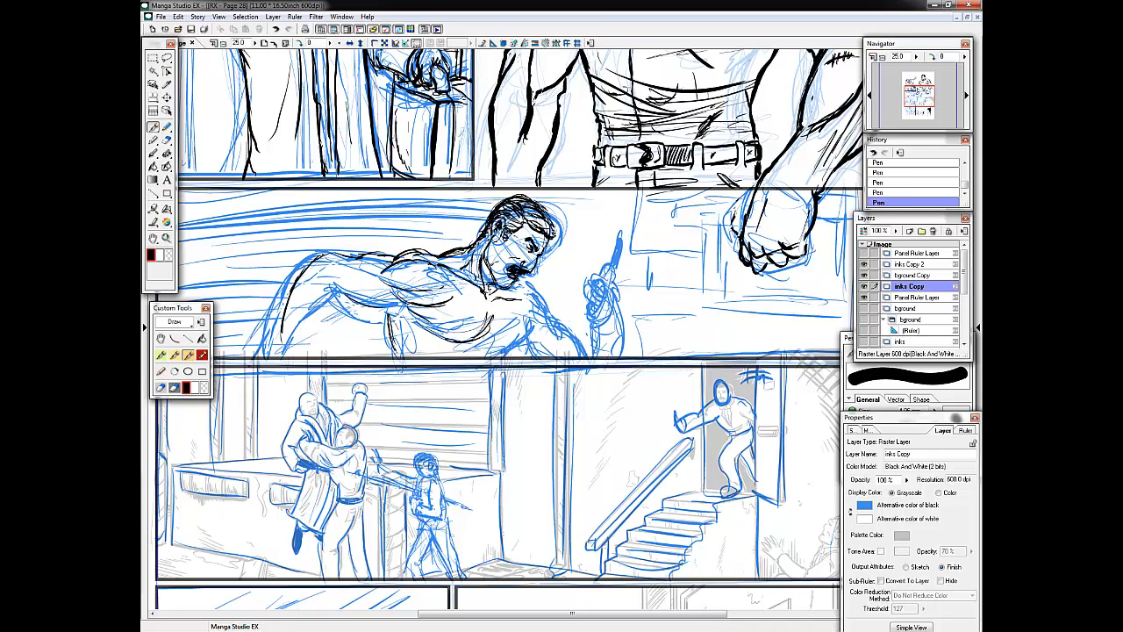
Ink the sides of the leaning man's torso and the shoulder and upper arm nearest his raised hand.
drag(398, 312, 388, 351)
drag(416, 319, 453, 343)
drag(526, 312, 477, 354)
drag(533, 294, 502, 330)
drag(538, 293, 531, 321)
mouse_move(561, 307)
mouse_down()
mouse_move(526, 352)
mouse_move(497, 355)
mouse_up()
drag(565, 321, 518, 358)
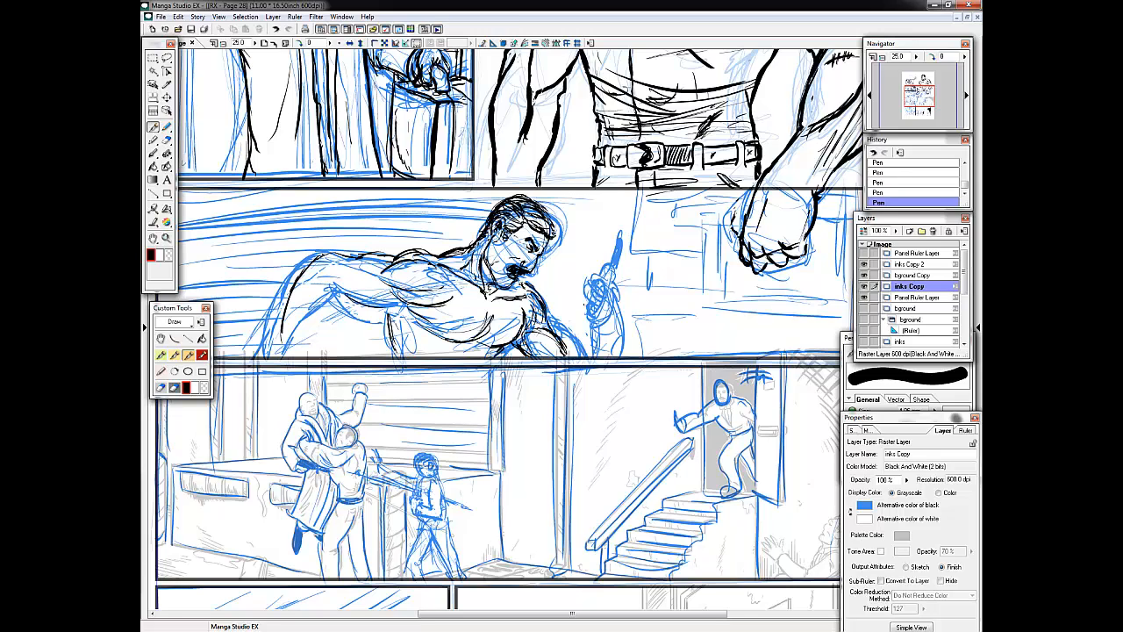
Ink the leaning man's raised forearm and the fist gripping the pointed object.
drag(614, 305, 575, 358)
drag(617, 317, 610, 356)
drag(619, 274, 593, 321)
mouse_move(607, 274)
mouse_down()
mouse_move(586, 284)
mouse_move(596, 323)
mouse_up()
drag(583, 305, 596, 334)
mouse_move(617, 279)
mouse_down()
mouse_move(602, 300)
mouse_move(581, 291)
mouse_up()
drag(581, 286, 582, 301)
drag(586, 288, 611, 326)
drag(618, 310, 609, 355)
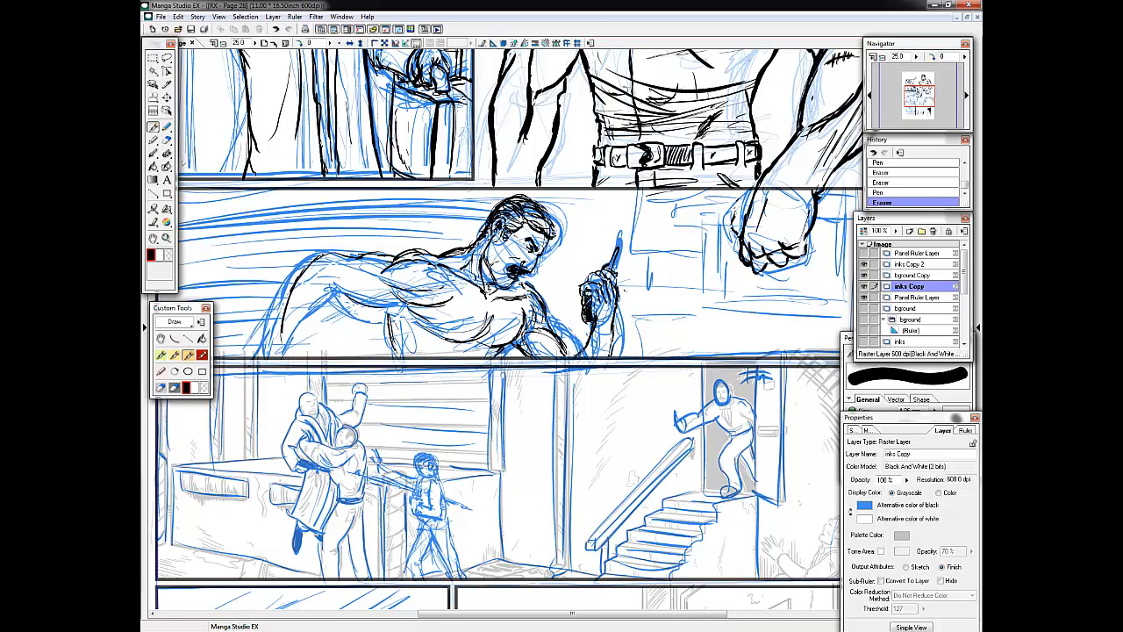
Clean up the raised forearm's edges, undo the stray strokes and ink the lower edge of the bent arm.
mouse_move(596, 273)
mouse_down()
mouse_move(584, 285)
mouse_move(597, 327)
mouse_move(586, 355)
mouse_up()
key(ctrl+z)
key(ctrl+z)
drag(559, 330, 578, 356)
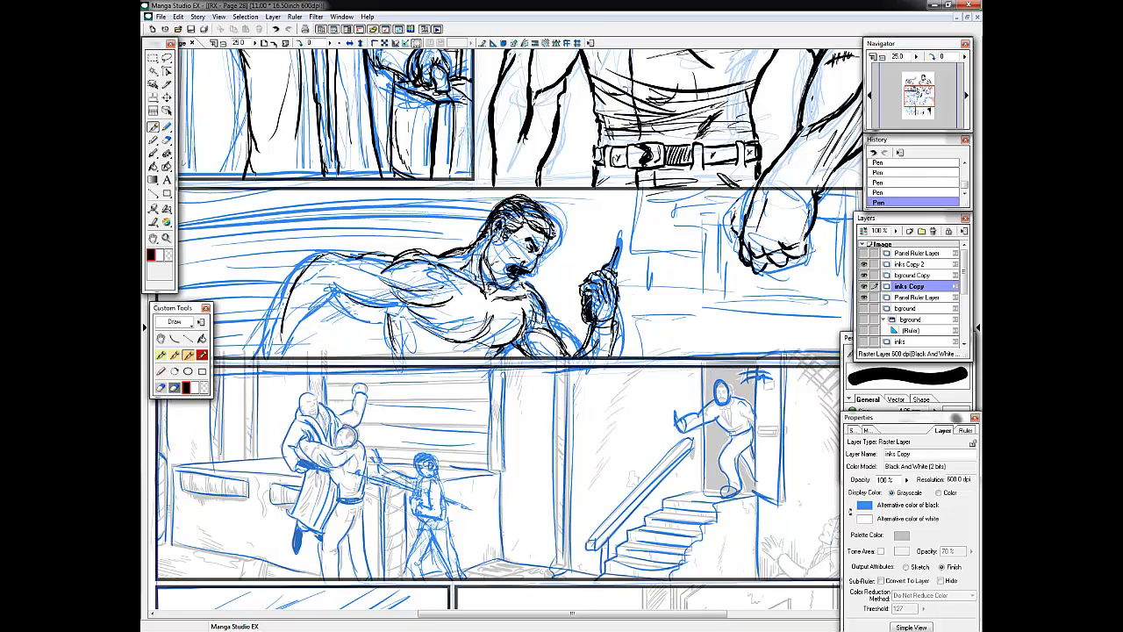
Add sleeve folds near the leaning man's armpit and ink his bow tie and shirt collar.
drag(524, 281, 557, 334)
drag(552, 303, 522, 355)
drag(538, 309, 519, 357)
mouse_move(500, 299)
mouse_down()
mouse_move(492, 324)
mouse_move(477, 300)
mouse_up()
drag(476, 293, 488, 302)
drag(467, 251, 485, 287)
drag(467, 242, 481, 286)
drag(466, 242, 482, 288)
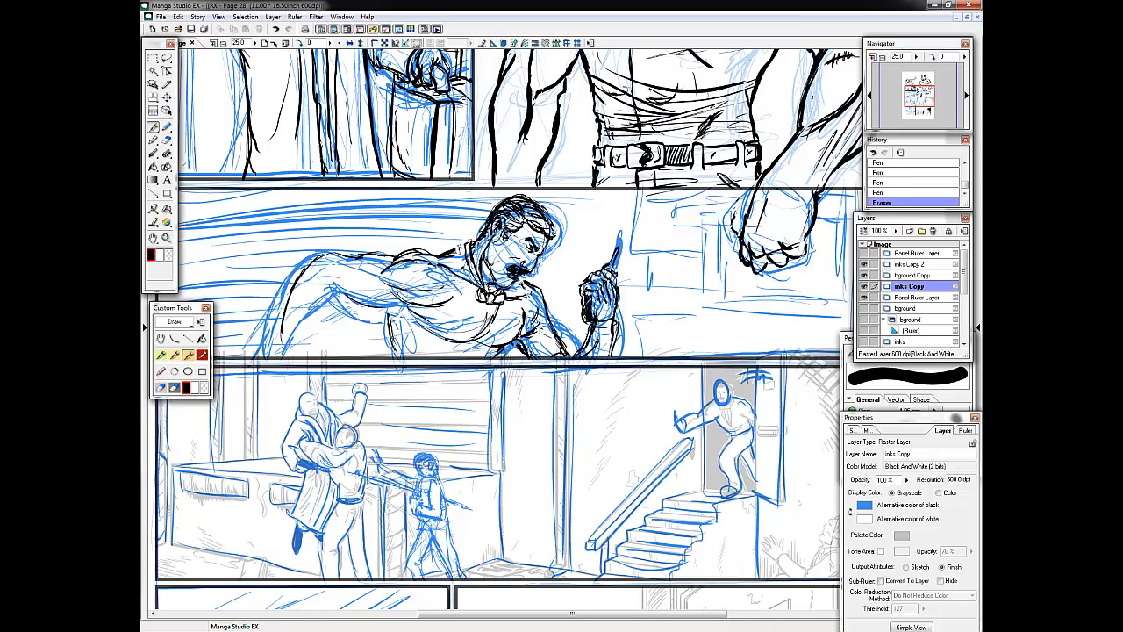
Ink the leaning man's vest along the shoulder, armhole and front opening.
drag(458, 244, 465, 271)
drag(462, 255, 347, 250)
drag(418, 256, 396, 356)
mouse_move(489, 304)
mouse_down()
mouse_move(471, 354)
mouse_move(491, 357)
mouse_up()
drag(484, 315, 472, 344)
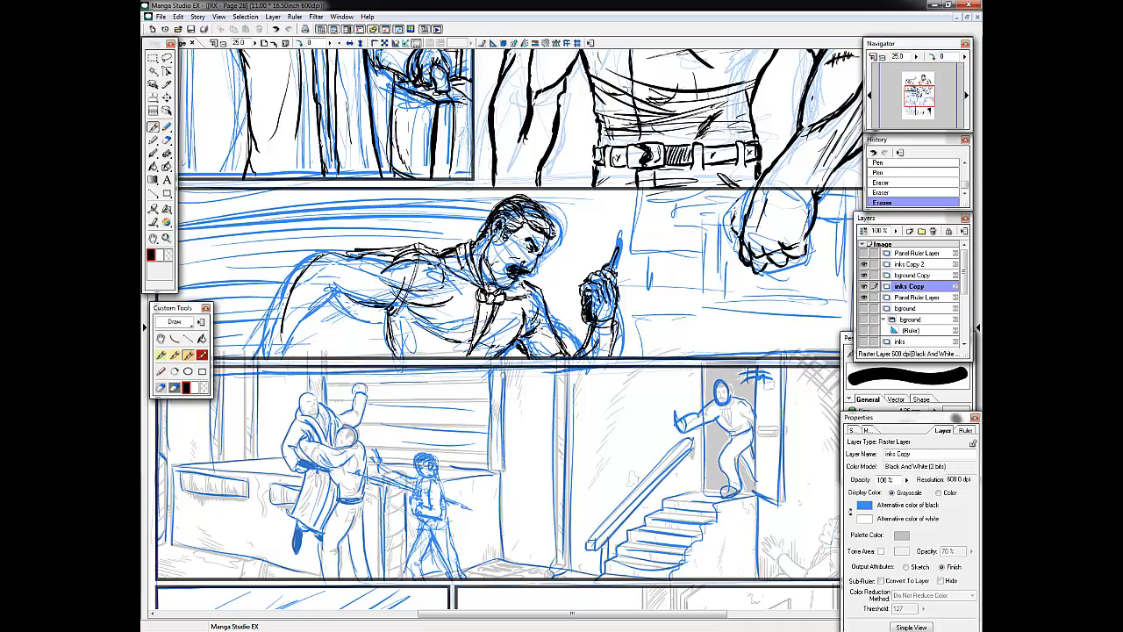
Ink the back line and the loose shirt sleeve of the leaning man's outstretched arm.
mouse_move(412, 254)
mouse_down()
mouse_move(362, 266)
mouse_move(435, 255)
mouse_move(343, 253)
mouse_up()
drag(346, 252, 307, 268)
drag(335, 293, 307, 340)
drag(280, 339, 309, 344)
drag(331, 266, 396, 307)
mouse_move(392, 311)
mouse_down()
mouse_move(426, 322)
mouse_move(423, 339)
mouse_up()
drag(389, 328, 394, 352)
Refine the vest's shoulder seam and lapels and add shirt-front lines below the bow tie.
drag(450, 258, 441, 289)
drag(535, 293, 527, 321)
drag(464, 269, 473, 284)
drag(473, 277, 466, 355)
drag(506, 292, 494, 323)
drag(502, 304, 494, 314)
drag(496, 308, 487, 324)
drag(492, 318, 483, 333)
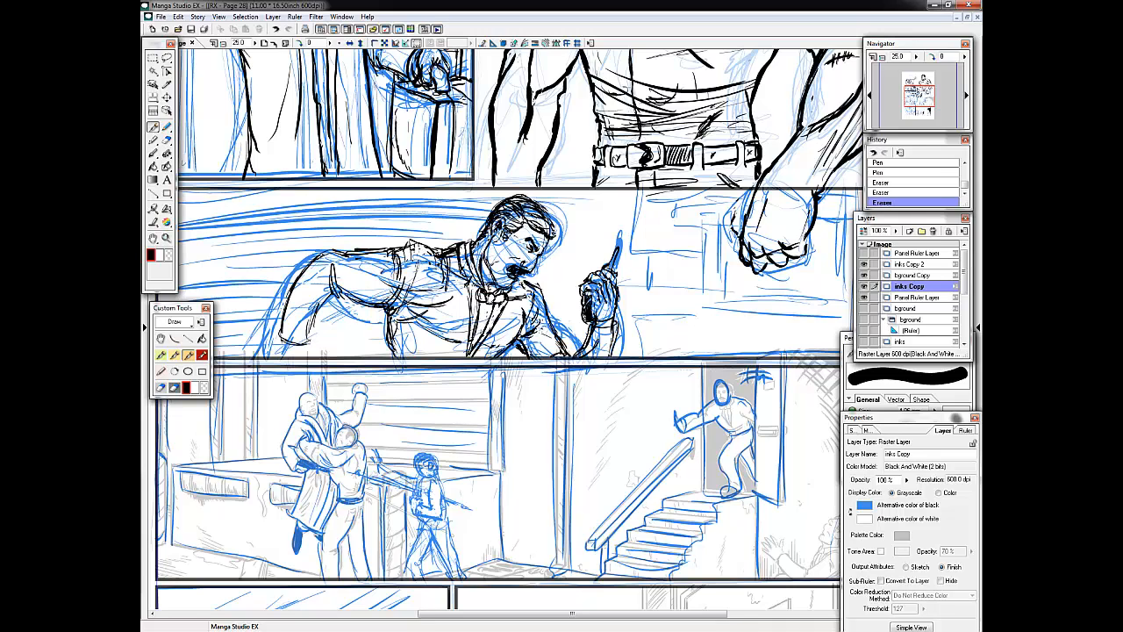
Examine the doorway figure's bow tie and vest on the inks Copy 2 layer and reselect the inks Copy layer.
click(865, 264)
click(865, 264)
click(912, 264)
ctrl+click(694, 401)
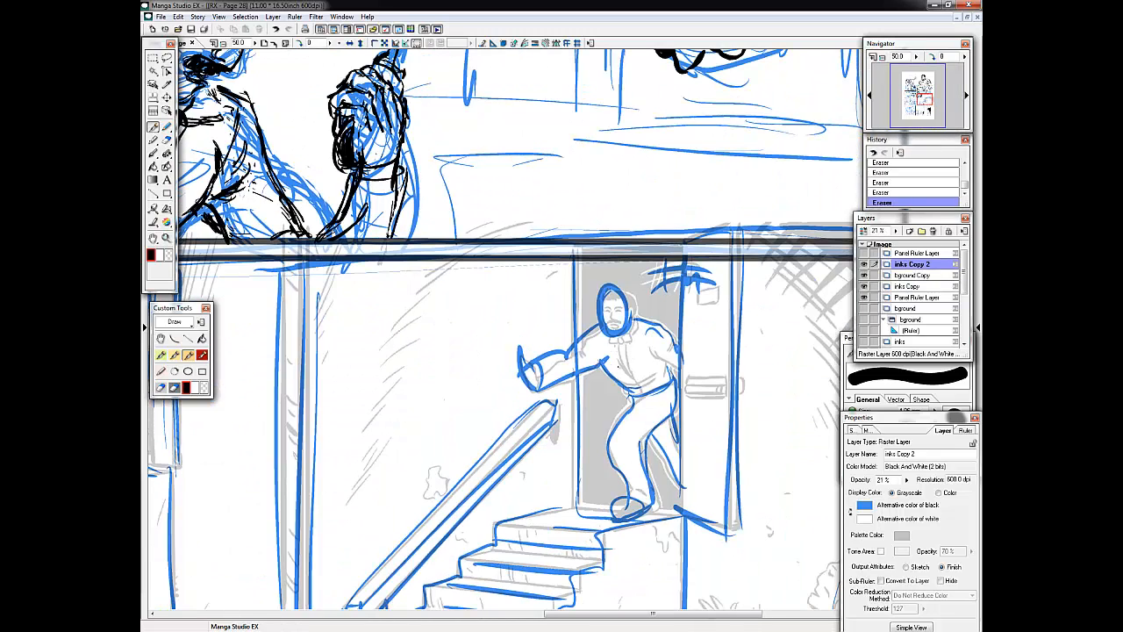
drag(634, 344, 632, 381)
drag(625, 347, 614, 369)
drag(630, 351, 635, 382)
click(926, 101)
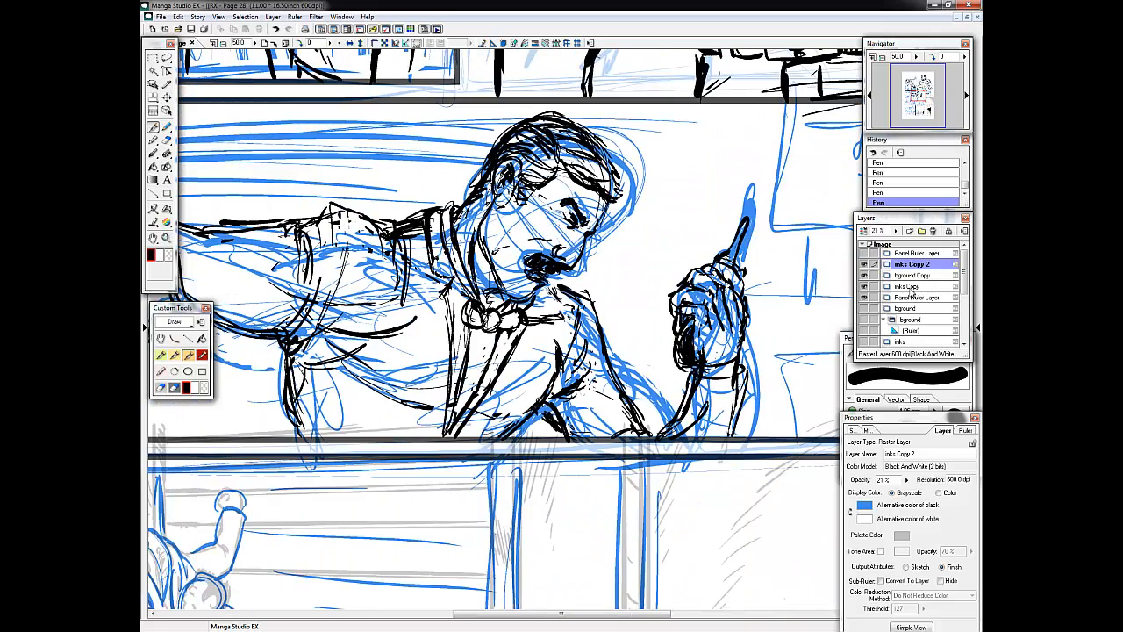
click(909, 286)
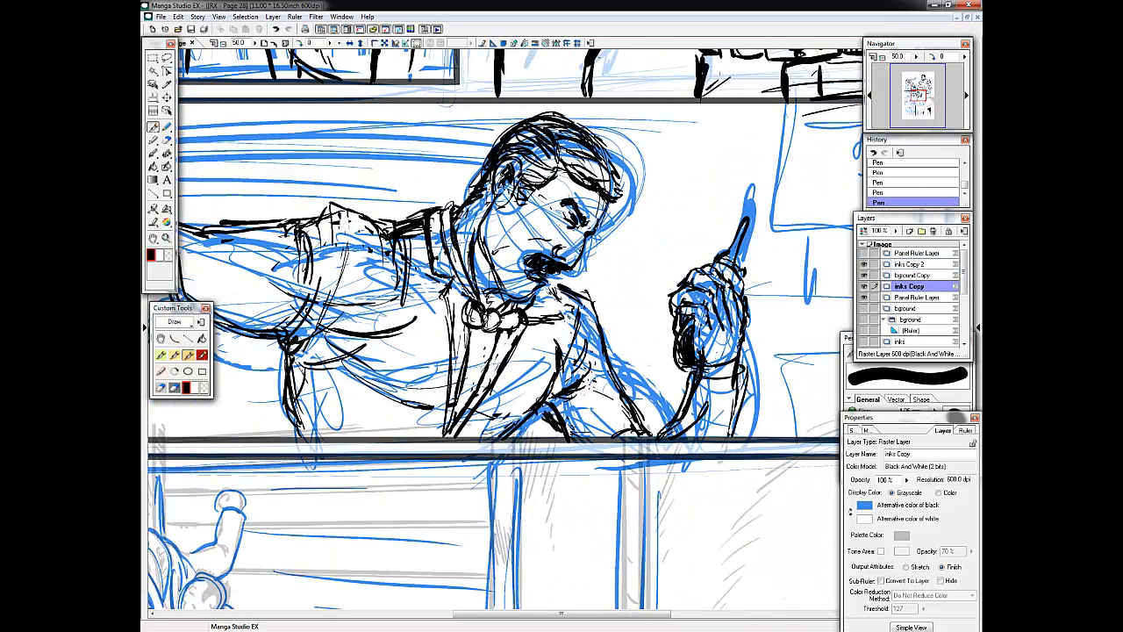
Ink the leaning man's collar, lapels and vest opening around the bow tie.
mouse_move(434, 214)
mouse_down()
mouse_move(433, 273)
mouse_move(456, 286)
mouse_up()
drag(399, 219, 410, 246)
drag(413, 218, 452, 340)
drag(451, 295, 455, 374)
drag(516, 337, 497, 372)
mouse_move(474, 395)
mouse_down()
mouse_move(452, 434)
mouse_move(453, 423)
mouse_up()
mouse_move(563, 315)
mouse_down()
mouse_move(525, 320)
mouse_move(537, 314)
mouse_up()
Add fold lines along the leaning man's vest shoulder and armhole, and save the page.
drag(411, 214, 416, 305)
drag(396, 230, 375, 288)
drag(422, 216, 414, 255)
drag(412, 214, 404, 261)
key(ctrl+z)
drag(371, 219, 401, 216)
mouse_move(377, 224)
mouse_down()
mouse_move(374, 257)
mouse_move(330, 275)
mouse_up()
click(920, 98)
click(190, 32)
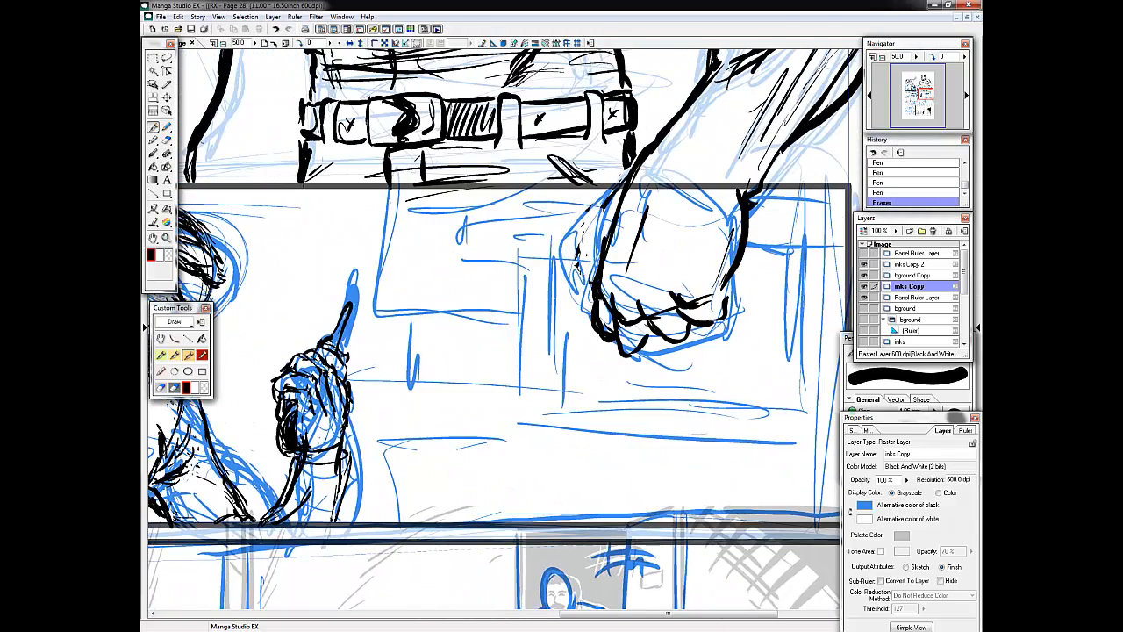
Ink the wrist and forearm lines below the leaning man's raised hand holding the blade.
drag(614, 189, 583, 289)
mouse_move(591, 266)
mouse_down()
mouse_move(586, 296)
mouse_move(591, 286)
mouse_up()
drag(661, 229, 642, 304)
drag(630, 247, 614, 300)
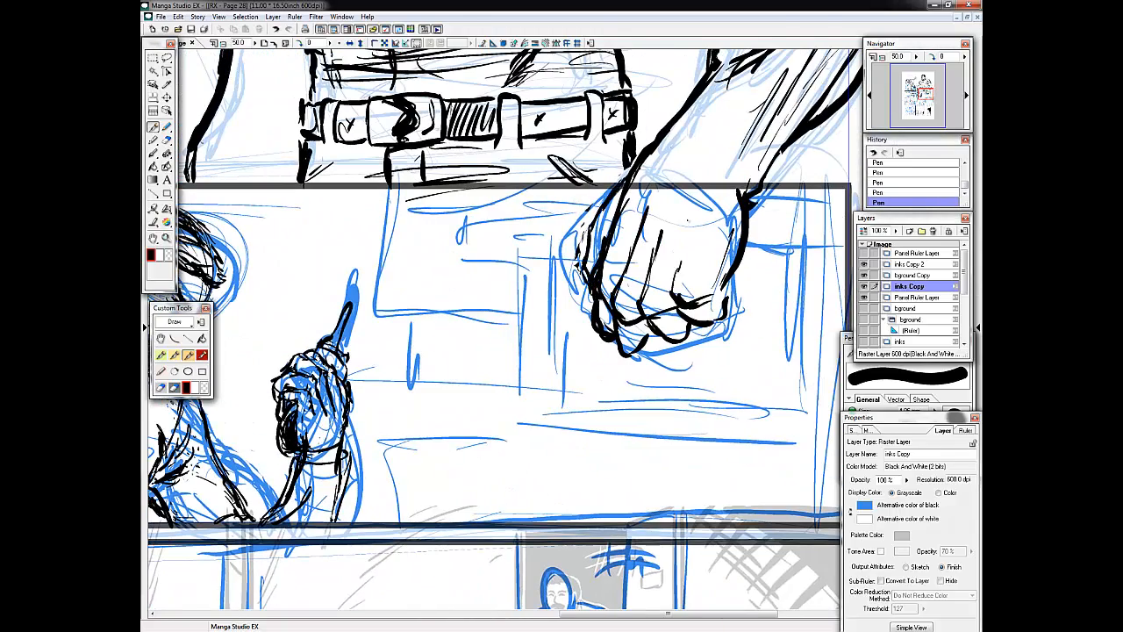
Add finger and knuckle lines to the large hanging fist and ink the inner edge of the leaning man's far sleeve.
drag(682, 209, 678, 274)
drag(722, 198, 718, 258)
drag(655, 321, 623, 355)
drag(735, 274, 713, 307)
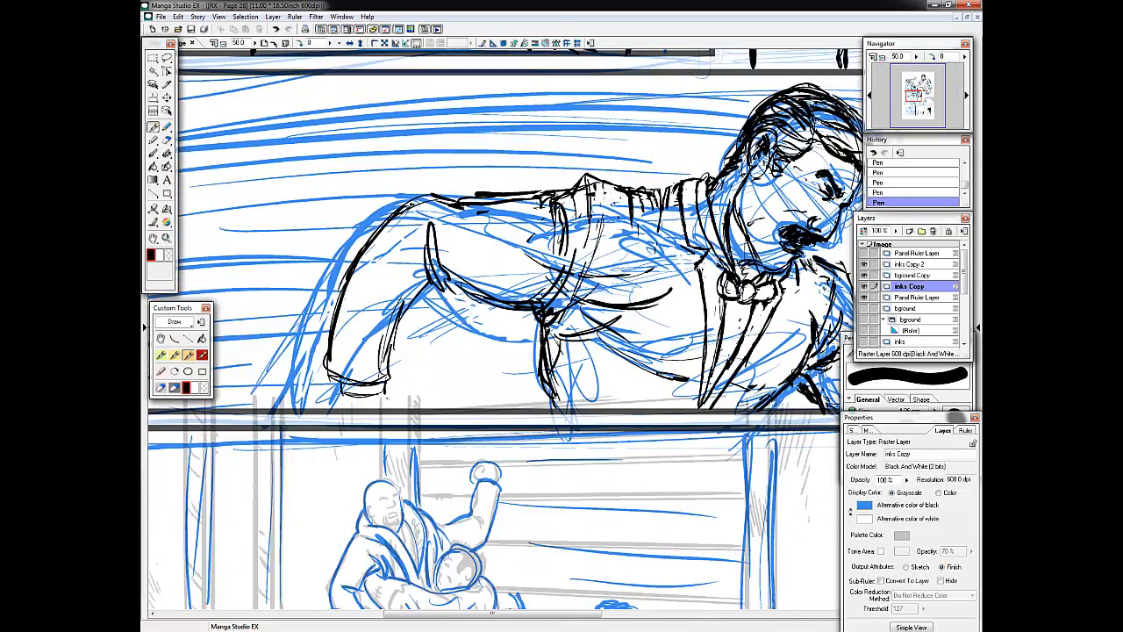
drag(405, 265, 386, 379)
drag(422, 239, 412, 316)
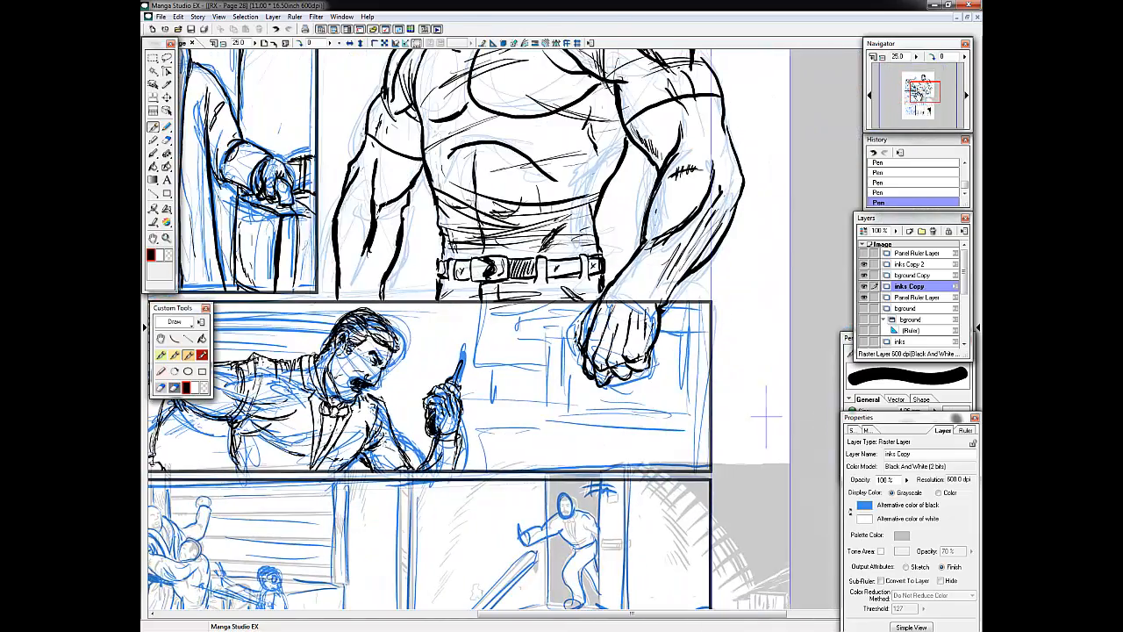
Ink the horizontal ledge boards, their end corner and the upright edges beneath the large fist.
drag(526, 425, 668, 427)
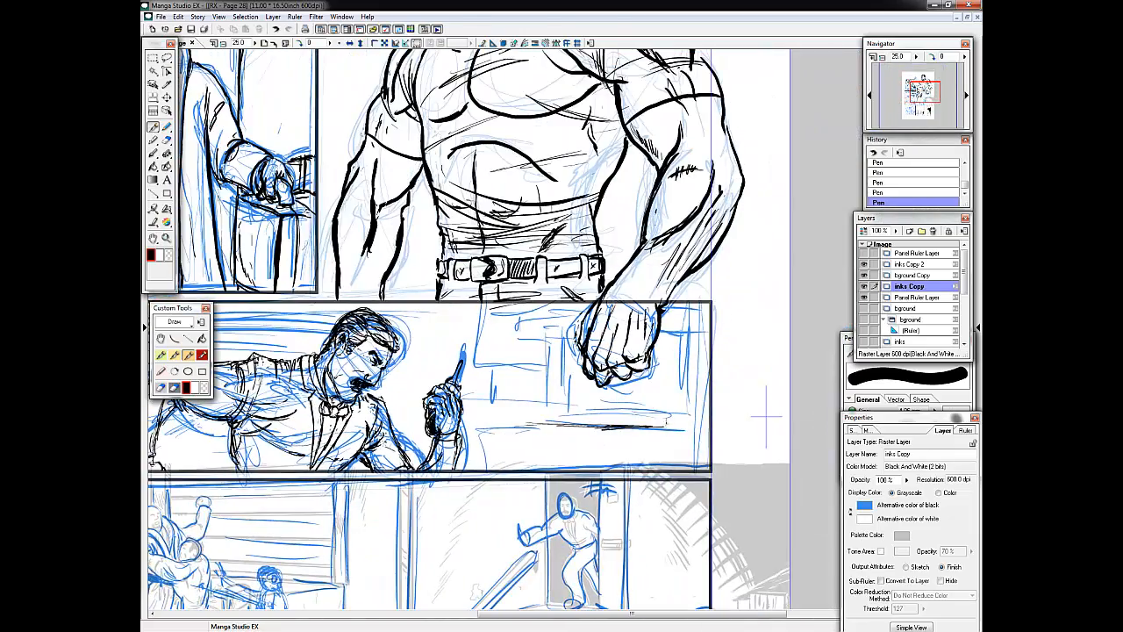
drag(576, 415, 667, 417)
drag(668, 415, 668, 425)
drag(539, 447, 697, 453)
drag(571, 456, 694, 452)
drag(560, 461, 691, 458)
drag(526, 435, 693, 447)
drag(582, 398, 662, 398)
drag(663, 364, 664, 420)
drag(689, 353, 689, 429)
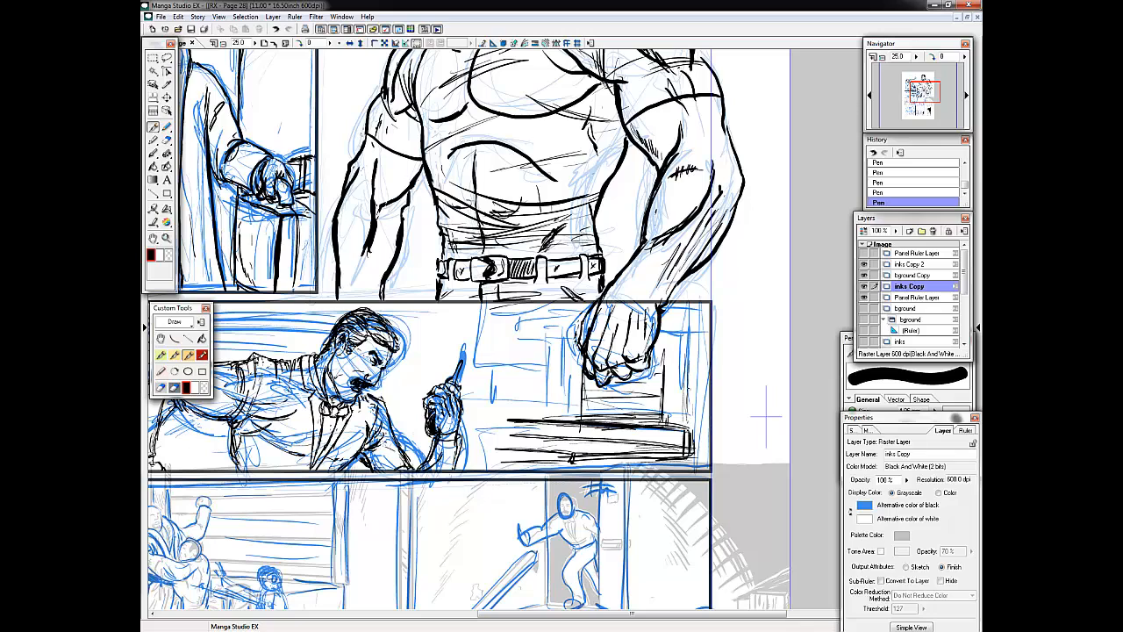
Ink the top beams and dark upright posts of the background structure behind the fist.
drag(661, 337, 700, 336)
drag(469, 336, 578, 338)
drag(435, 321, 567, 323)
drag(492, 341, 493, 411)
drag(511, 338, 512, 417)
drag(576, 342, 574, 419)
drag(672, 345, 668, 422)
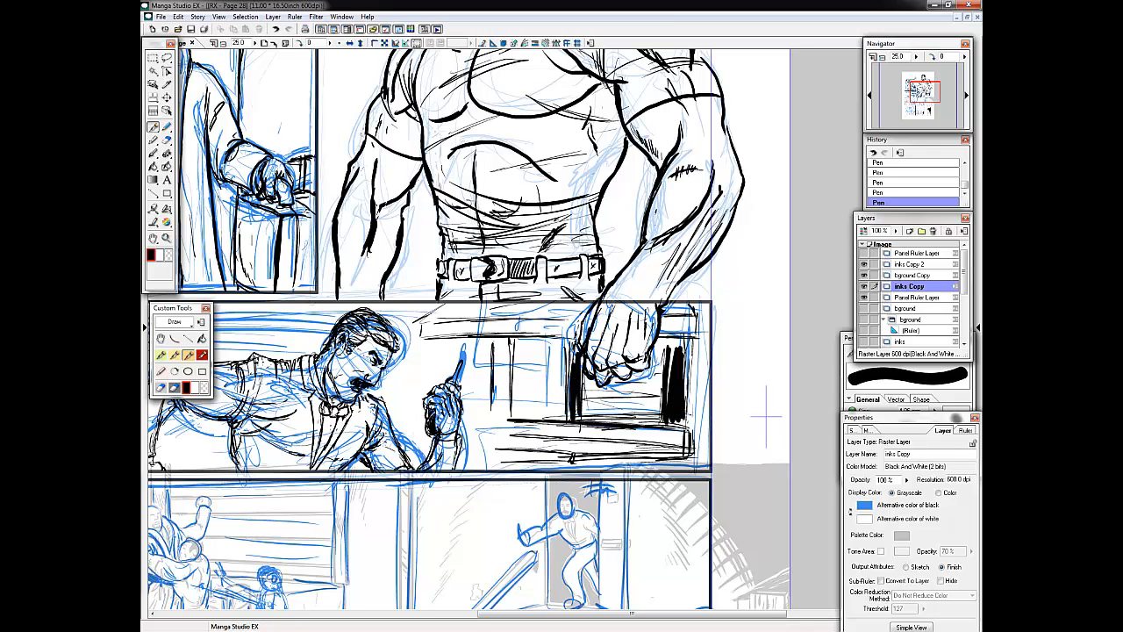
Extend the ledge boards toward the raised blade and ink the outer posts along the panel border.
drag(516, 407, 564, 410)
drag(491, 419, 550, 427)
drag(461, 460, 592, 463)
drag(700, 346, 699, 462)
drag(706, 307, 705, 465)
drag(491, 401, 487, 431)
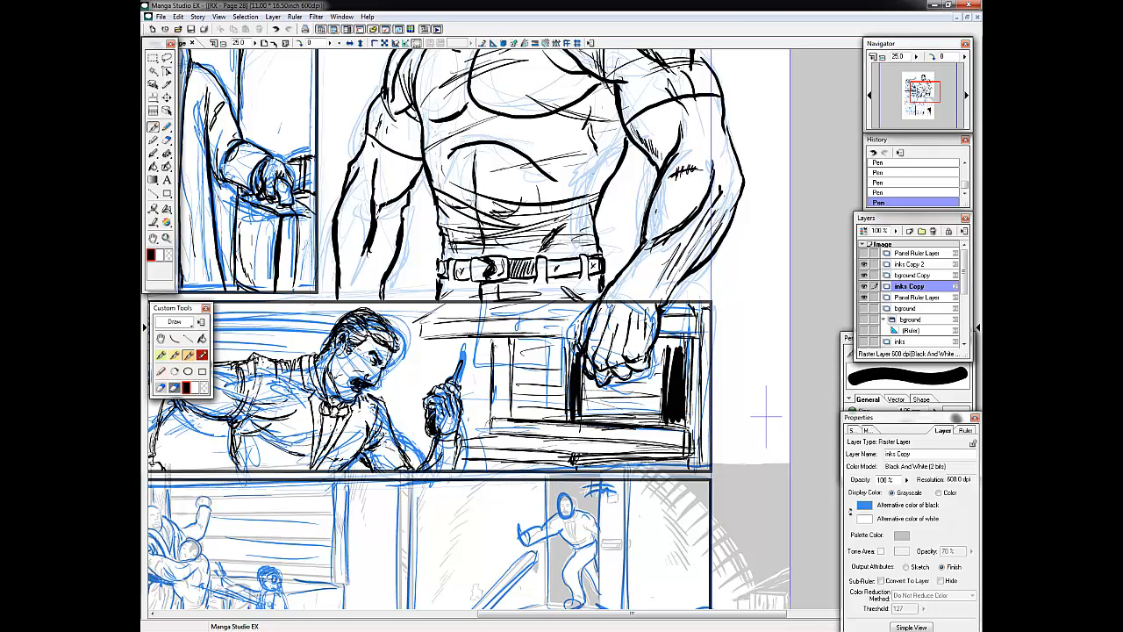
Ink the background structure's upper edge and side post, and add vertical wall strokes between the man's head and blade.
drag(463, 319, 480, 304)
drag(475, 314, 573, 305)
drag(481, 339, 477, 430)
drag(418, 338, 417, 387)
drag(427, 340, 427, 386)
drag(416, 308, 414, 388)
drag(404, 362, 399, 412)
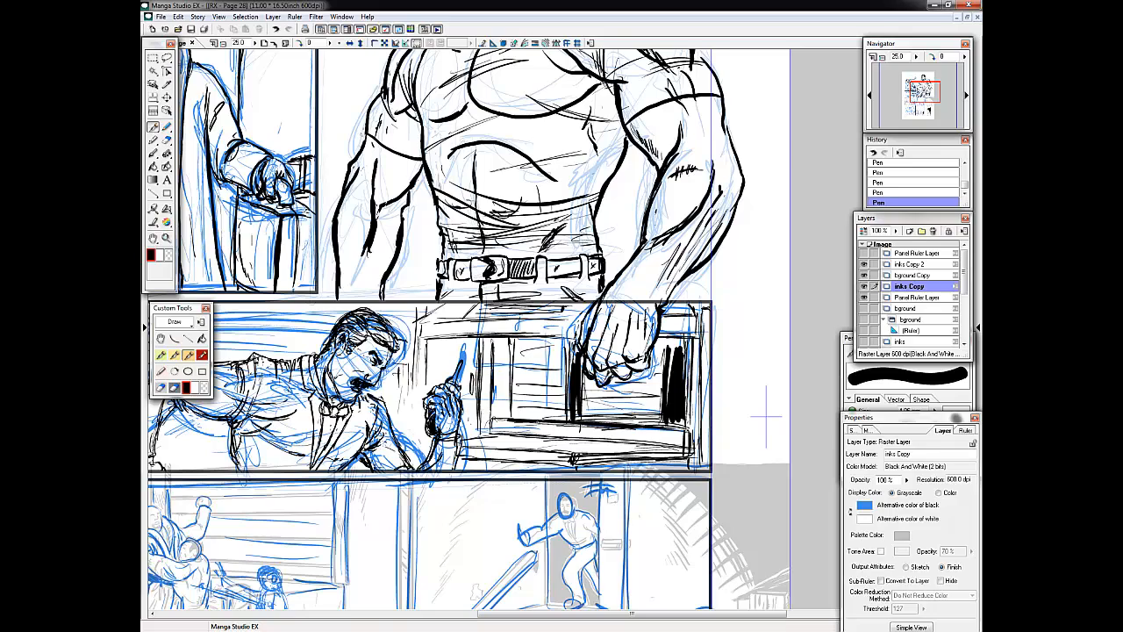
Ink the small striding figure's raised arm, torso, belt and legs in the loading dock panel.
drag(923, 93, 918, 98)
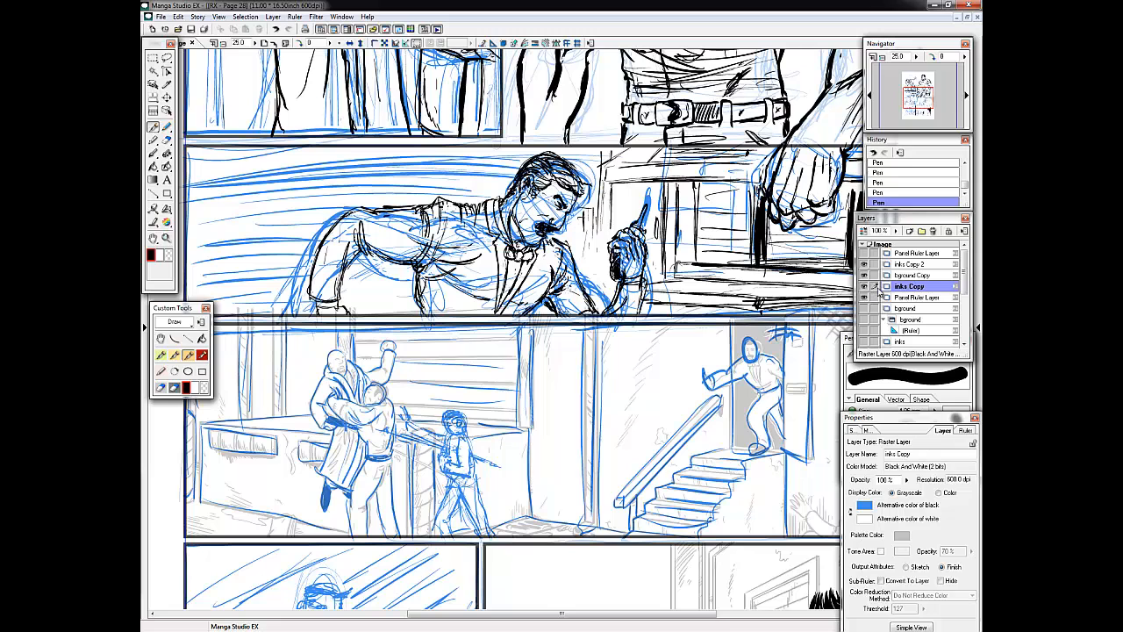
click(920, 100)
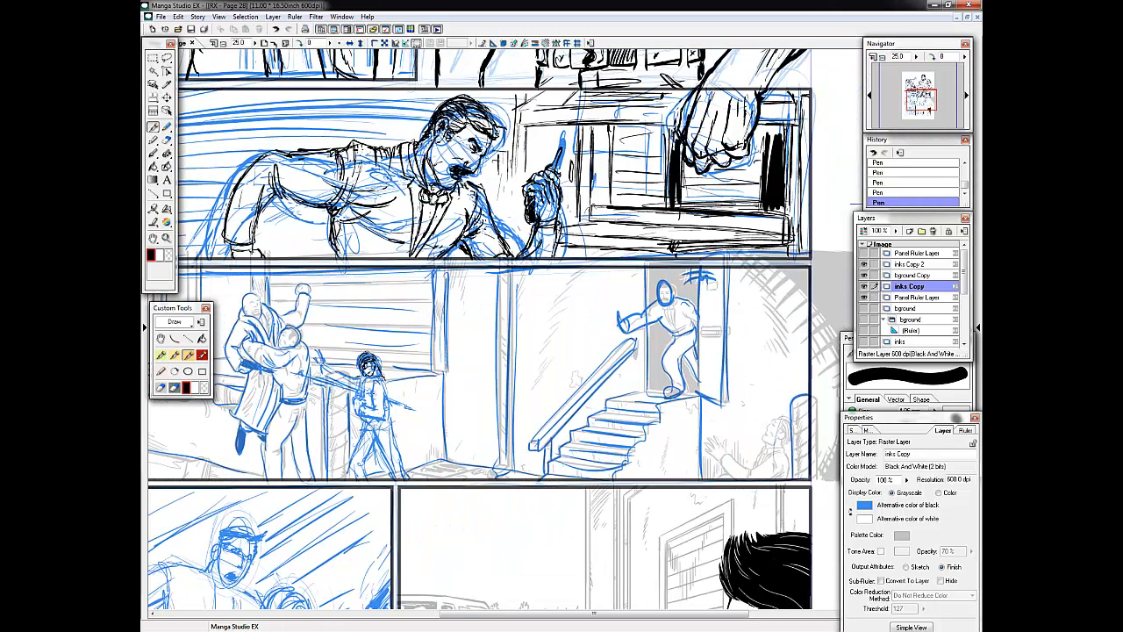
mouse_move(384, 385)
mouse_down()
mouse_move(384, 411)
mouse_move(357, 400)
mouse_up()
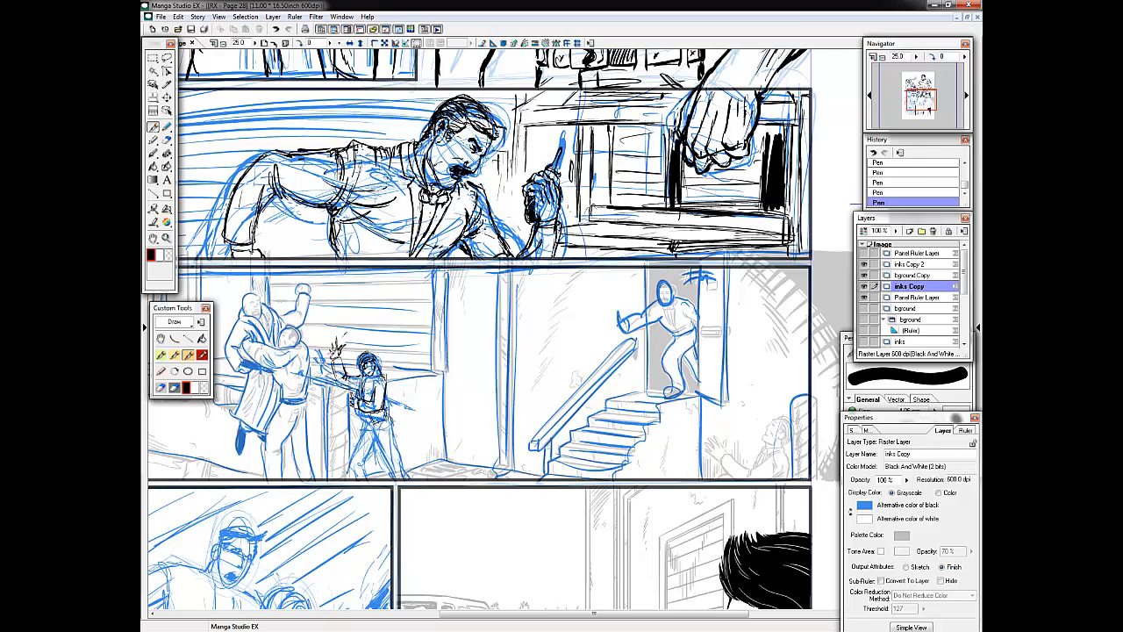
drag(385, 409, 393, 427)
mouse_move(381, 418)
mouse_down()
mouse_move(368, 438)
mouse_move(414, 478)
mouse_up()
drag(392, 424, 424, 475)
drag(372, 423, 350, 479)
drag(380, 432, 365, 472)
drag(367, 409, 395, 424)
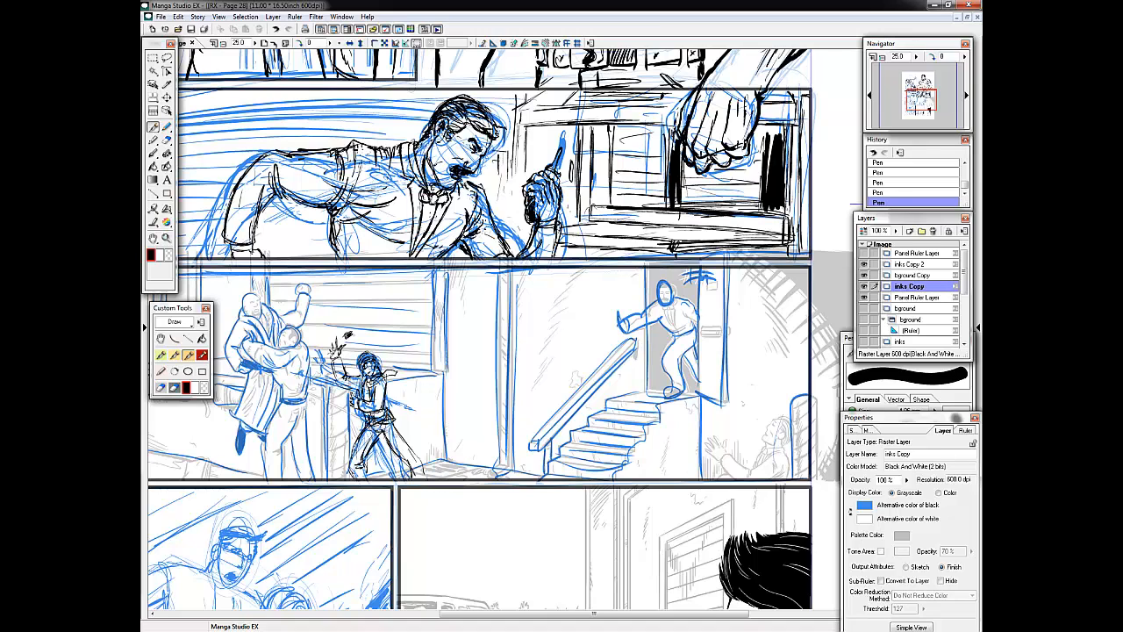
Refine the small striding figure's lower leg, chest and the object extending behind the waist.
drag(404, 441, 421, 478)
drag(358, 391, 369, 401)
drag(389, 398, 412, 408)
Ink the mustached man's face, hair and jaw in the panel of struggling men at the page's bottom.
click(918, 101)
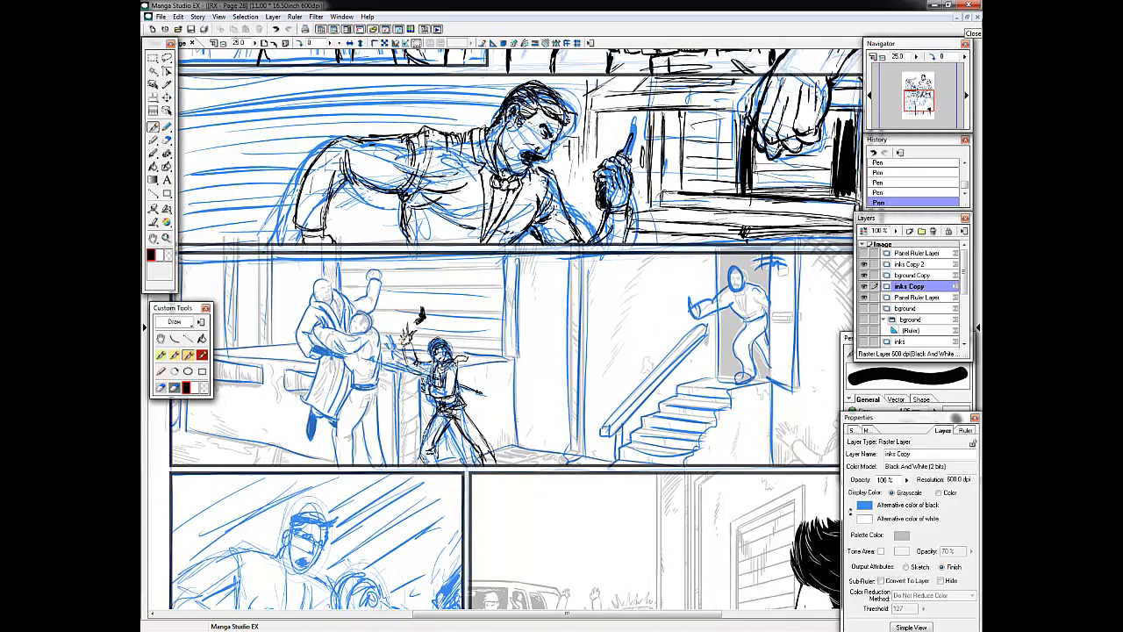
click(917, 109)
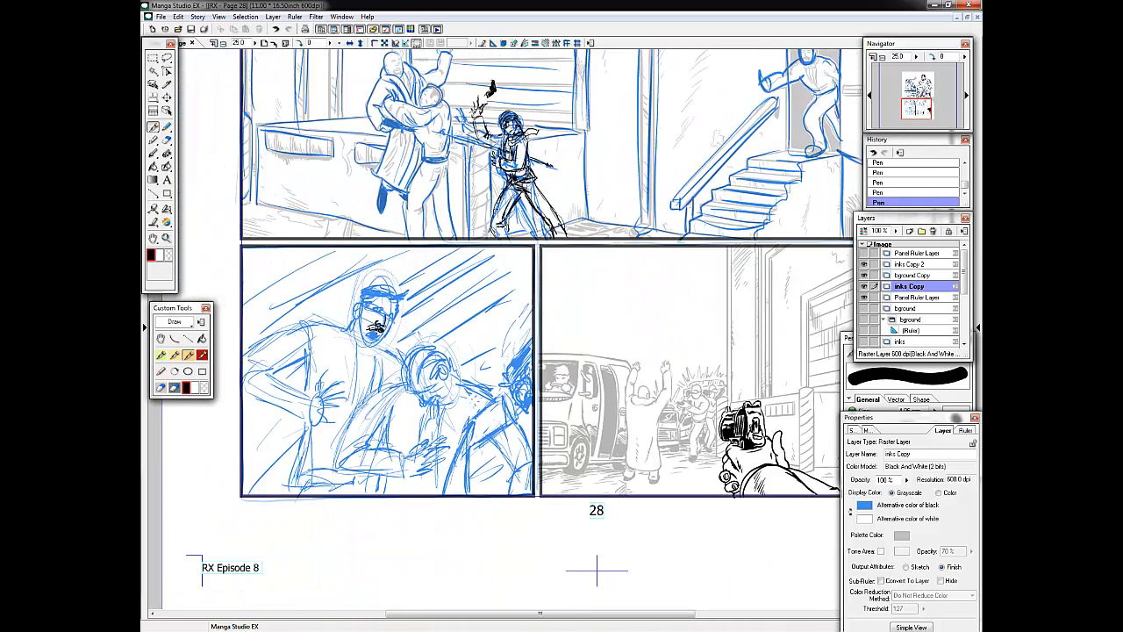
mouse_move(368, 333)
mouse_down()
mouse_move(382, 337)
mouse_move(387, 307)
mouse_move(386, 331)
mouse_up()
click(915, 108)
mouse_move(397, 307)
mouse_down()
mouse_move(434, 311)
mouse_move(422, 301)
mouse_up()
drag(391, 305, 385, 321)
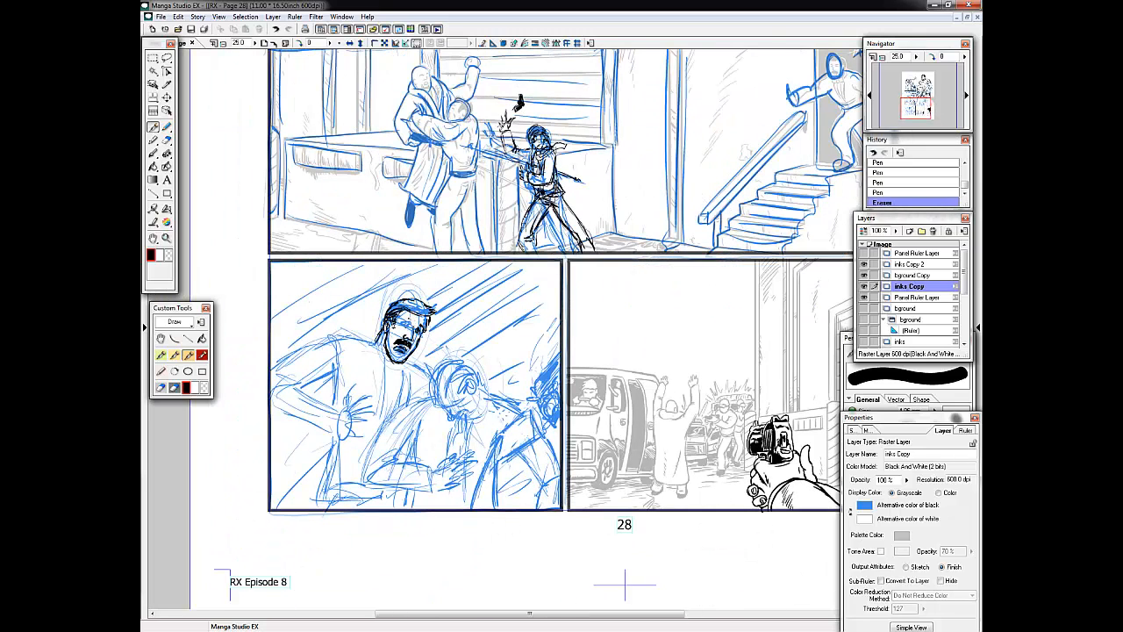
drag(393, 356, 410, 360)
Ink the mustached man's collar, vest shoulder and bent sleeve.
mouse_move(417, 349)
mouse_down()
mouse_move(377, 343)
mouse_move(378, 428)
mouse_up()
mouse_move(373, 338)
mouse_down()
mouse_move(334, 330)
mouse_move(313, 353)
mouse_up()
drag(333, 337, 342, 367)
mouse_move(362, 337)
mouse_down()
mouse_move(375, 429)
mouse_move(373, 359)
mouse_up()
mouse_move(336, 329)
mouse_down()
mouse_move(365, 339)
mouse_move(318, 386)
mouse_up()
drag(348, 341, 358, 371)
mouse_move(327, 338)
mouse_down()
mouse_move(318, 383)
mouse_move(272, 384)
mouse_up()
mouse_move(286, 362)
mouse_down()
mouse_move(274, 415)
mouse_move(339, 405)
mouse_up()
drag(275, 405, 330, 434)
Ink the mustached man's spread hand and rework his shoulder seam and sleeve folds.
mouse_move(357, 384)
mouse_down()
mouse_move(355, 394)
mouse_move(343, 420)
mouse_move(360, 438)
mouse_move(352, 439)
mouse_up()
drag(345, 407, 321, 441)
drag(328, 372, 309, 392)
drag(329, 384, 334, 404)
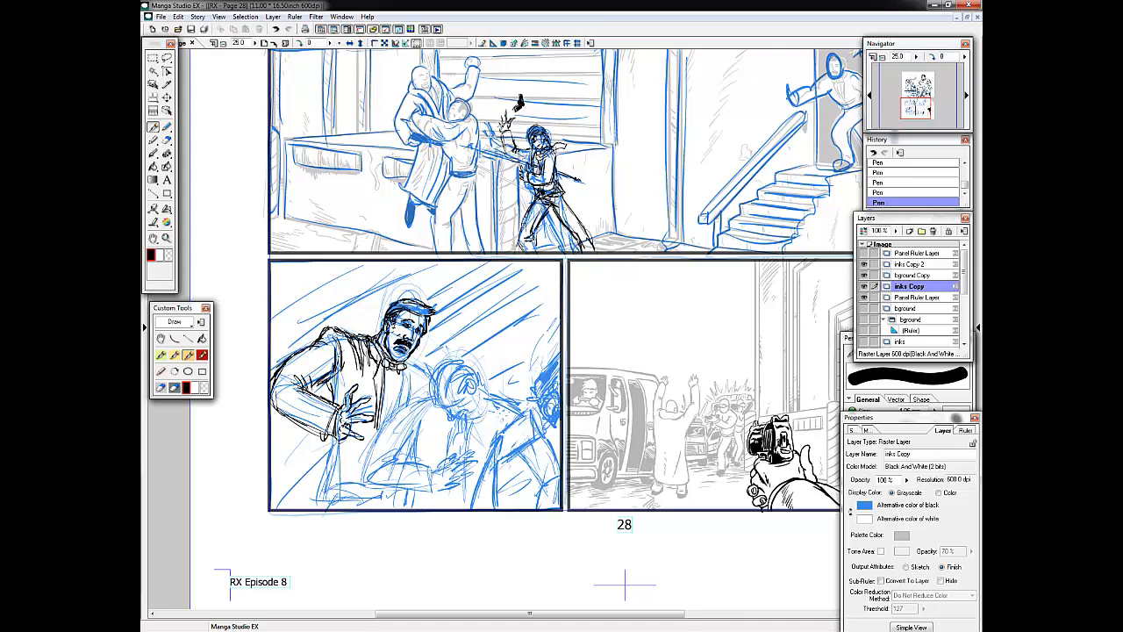
drag(321, 328, 359, 339)
mouse_move(348, 332)
mouse_down()
mouse_move(299, 353)
mouse_move(365, 360)
mouse_up()
mouse_move(356, 335)
mouse_down()
mouse_move(374, 356)
mouse_move(346, 383)
mouse_up()
drag(338, 389, 330, 405)
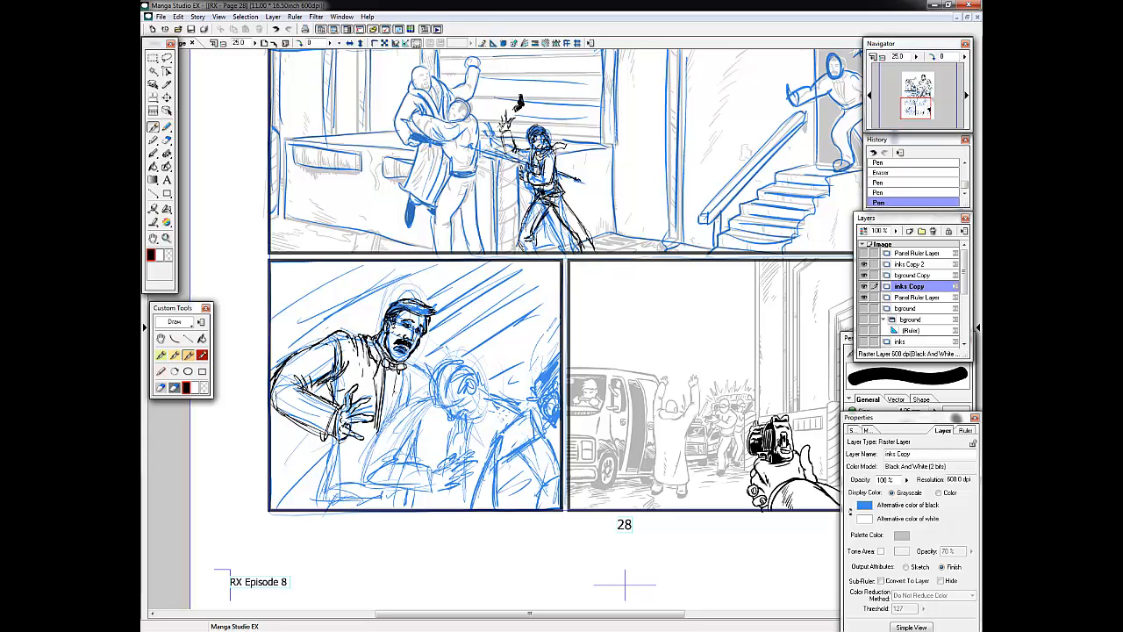
Ink the mustached man's bow tie area, vest front, far shoulder and lower body outline.
drag(395, 372, 390, 419)
mouse_move(370, 344)
mouse_down()
mouse_move(378, 365)
mouse_move(413, 371)
mouse_up()
mouse_move(407, 360)
mouse_down()
mouse_move(431, 382)
mouse_move(411, 403)
mouse_up()
drag(428, 385, 418, 399)
drag(333, 436, 315, 509)
mouse_move(376, 487)
mouse_down()
mouse_move(358, 504)
mouse_move(351, 470)
mouse_up()
drag(288, 489, 381, 486)
Add fold lines to the mustached man's vest and sleeve and strengthen the cuff by his spread hand.
mouse_move(358, 364)
mouse_down()
mouse_move(349, 421)
mouse_move(362, 406)
mouse_up()
mouse_move(347, 352)
mouse_down()
mouse_move(362, 409)
mouse_move(378, 396)
mouse_up()
drag(362, 387, 357, 412)
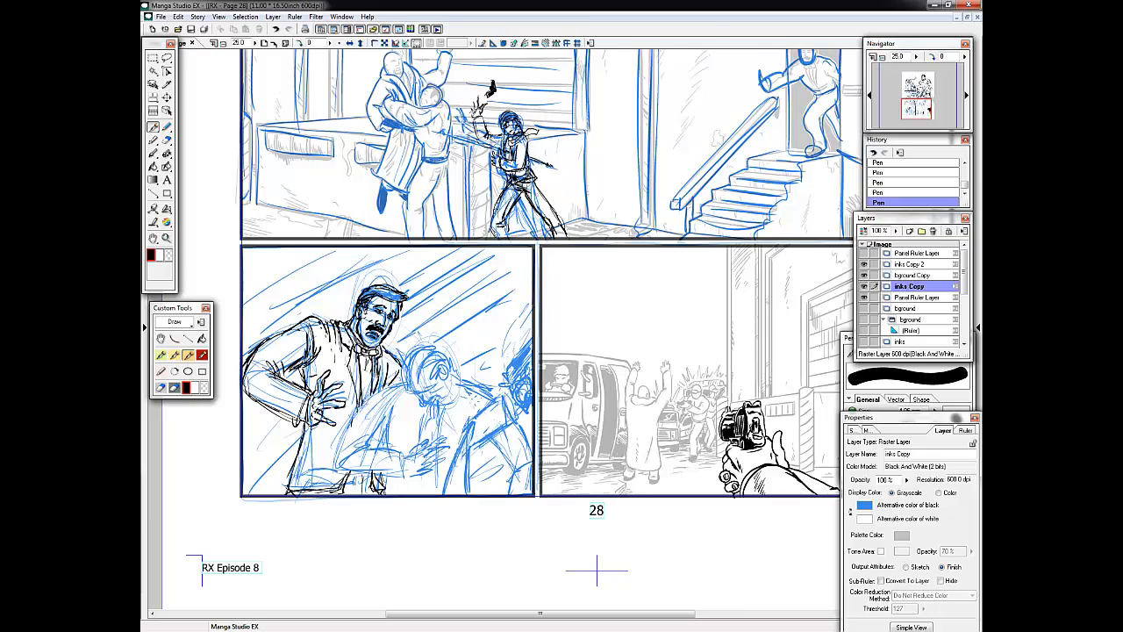
drag(362, 354, 367, 397)
drag(526, 228, 385, 455)
drag(435, 191, 423, 215)
drag(385, 454, 541, 228)
mouse_move(339, 391)
mouse_down()
mouse_move(353, 401)
mouse_move(309, 426)
mouse_up()
drag(275, 402, 310, 427)
drag(293, 358, 309, 374)
Ink the hunched man's bent sleeve and clenched hand beside the mustached man.
click(918, 109)
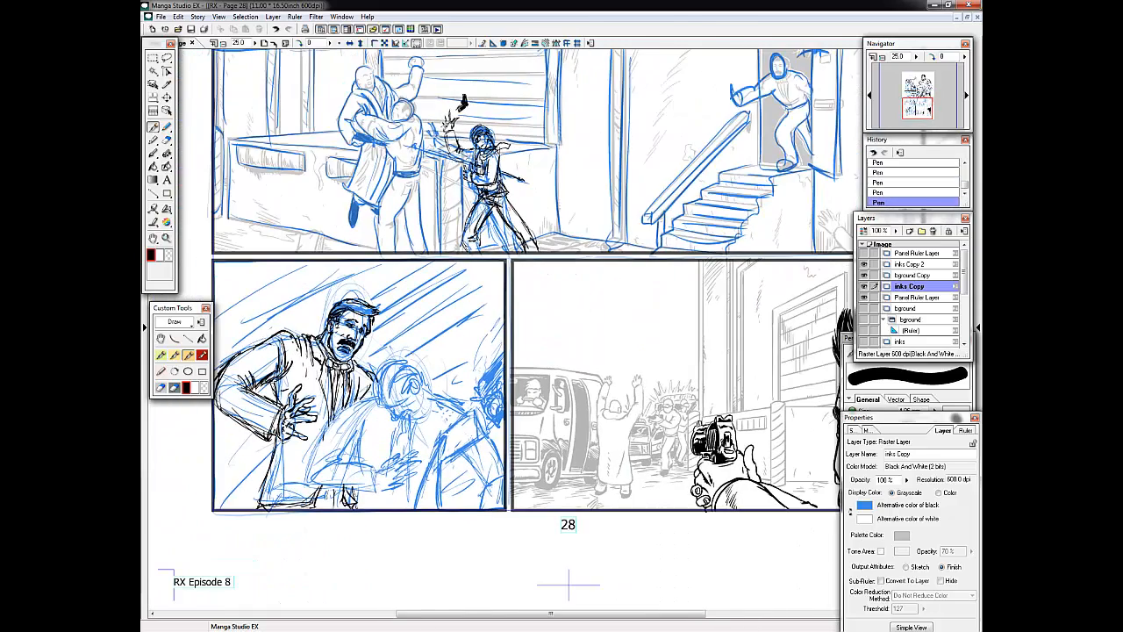
drag(461, 420, 442, 433)
drag(456, 426, 468, 448)
drag(327, 409, 313, 481)
mouse_move(359, 420)
mouse_down()
mouse_move(332, 463)
mouse_move(405, 461)
mouse_up()
drag(413, 423, 392, 467)
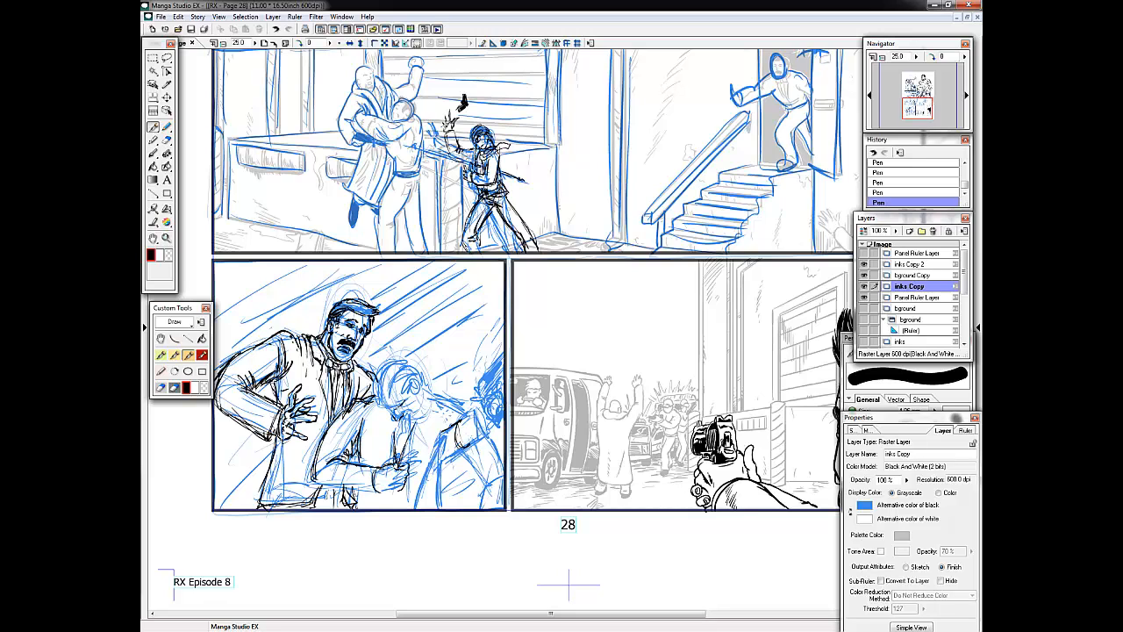
Ink the hunched man's hair, face and jaw, continuing down to his clenched hand.
drag(381, 386, 409, 407)
mouse_move(407, 362)
mouse_down()
mouse_move(377, 386)
mouse_move(380, 403)
mouse_up()
drag(387, 410, 395, 418)
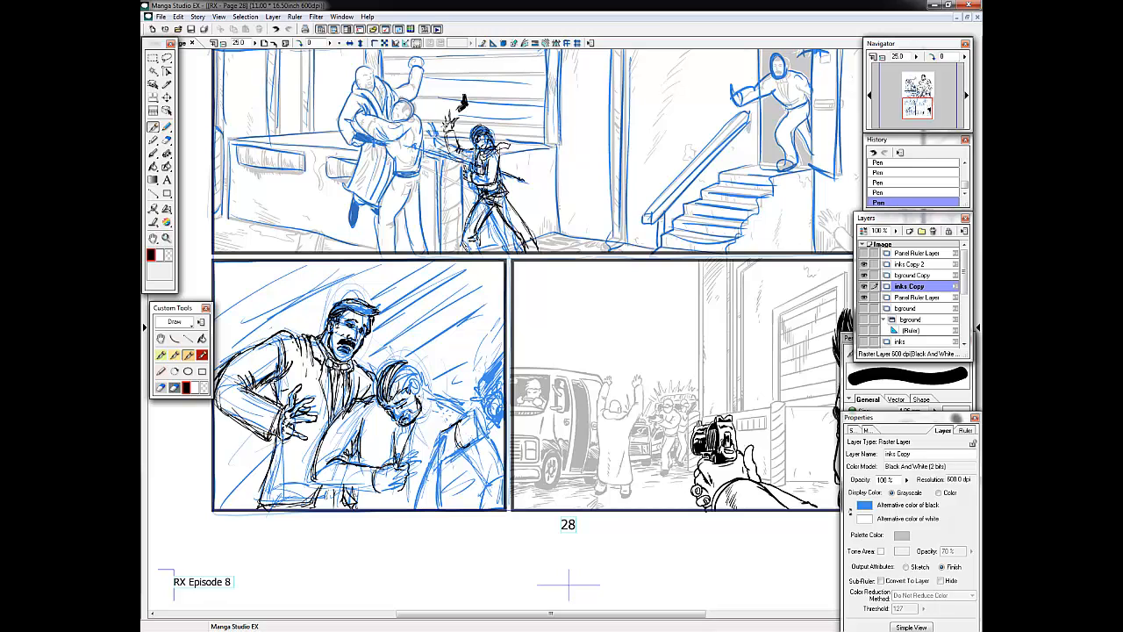
drag(421, 380, 419, 400)
mouse_move(419, 372)
mouse_down()
mouse_move(395, 388)
mouse_move(414, 429)
mouse_move(442, 421)
mouse_move(386, 461)
mouse_up()
Ink the hunched man's collar, far shoulder and jacket front.
mouse_move(430, 412)
mouse_down()
mouse_move(405, 465)
mouse_move(471, 387)
mouse_up()
drag(444, 430, 423, 490)
drag(363, 425, 360, 453)
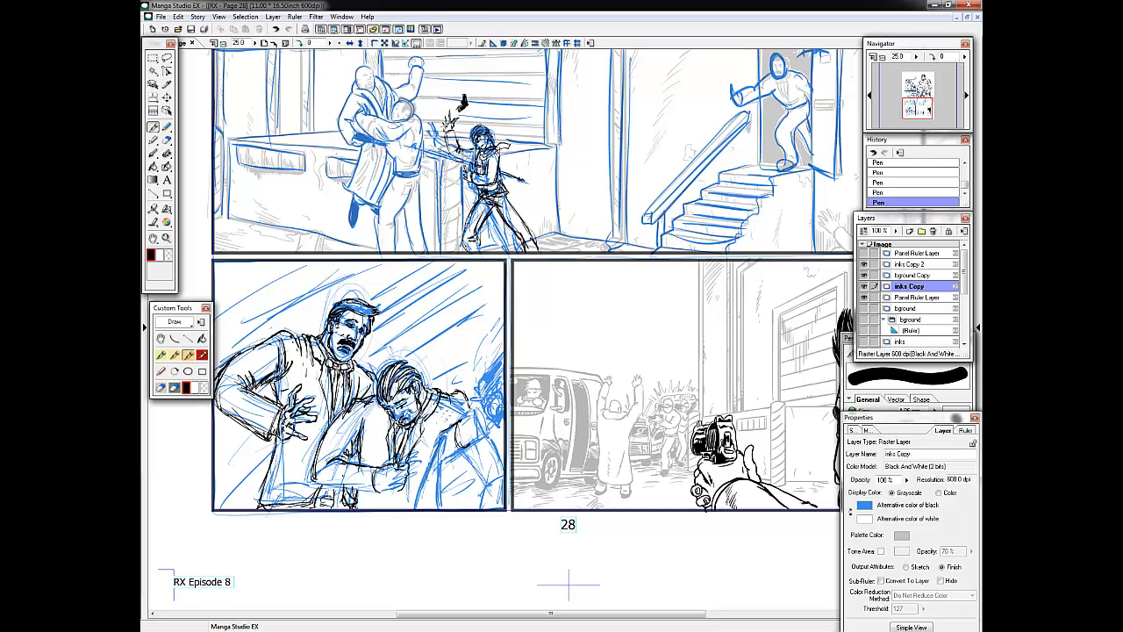
drag(444, 389, 470, 405)
mouse_move(450, 427)
mouse_down()
mouse_move(437, 470)
mouse_move(487, 479)
mouse_up()
drag(456, 457, 474, 490)
mouse_move(470, 412)
mouse_down()
mouse_move(444, 392)
mouse_move(455, 421)
mouse_up()
drag(454, 382, 469, 404)
Ink the hunched man's jacket edge, forearm underside, cuff and waist lines.
drag(450, 430, 445, 495)
mouse_move(358, 489)
mouse_down()
mouse_move(356, 502)
mouse_move(402, 501)
mouse_up()
drag(312, 479, 384, 488)
drag(398, 490, 405, 509)
drag(447, 461, 444, 490)
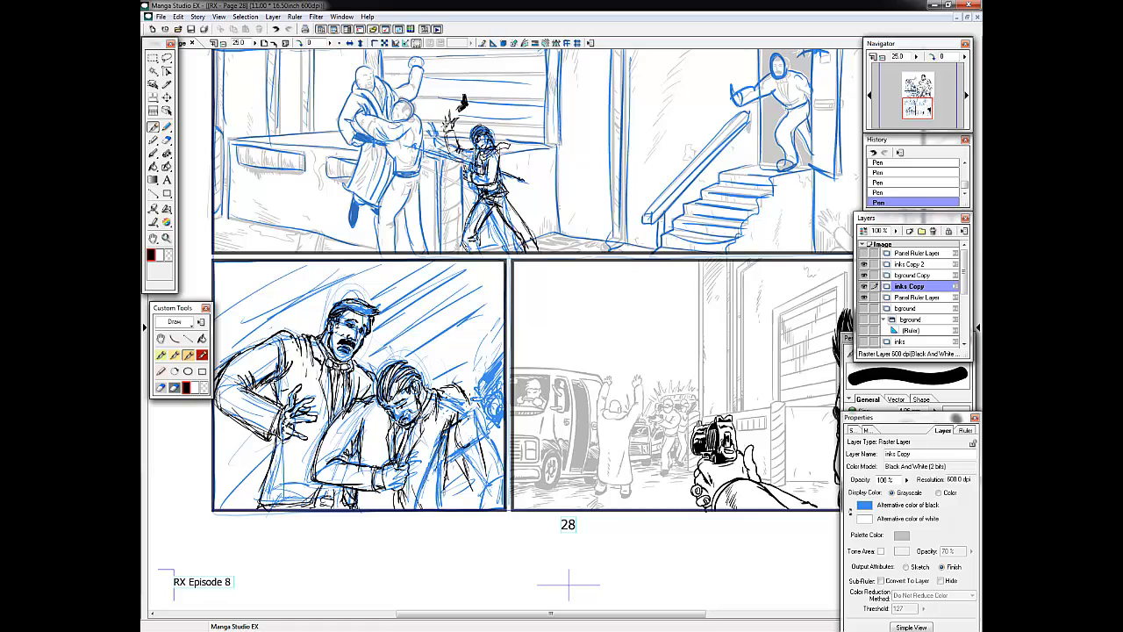
Ink the hunched man's outer jacket edge and far arm near the gun.
drag(482, 441, 466, 488)
drag(466, 422, 451, 447)
drag(449, 445, 471, 451)
drag(465, 423, 472, 440)
mouse_move(469, 439)
mouse_down()
mouse_move(488, 416)
mouse_move(483, 440)
mouse_up()
Ink the hand and raised gun beside the hunched man's shoulder.
drag(470, 395, 474, 409)
mouse_move(474, 398)
mouse_down()
mouse_move(493, 374)
mouse_move(477, 433)
mouse_up()
mouse_move(472, 415)
mouse_down()
mouse_move(485, 437)
mouse_move(497, 386)
mouse_up()
drag(489, 397, 504, 370)
mouse_move(469, 408)
mouse_down()
mouse_move(484, 385)
mouse_move(479, 395)
mouse_up()
mouse_move(463, 393)
mouse_down()
mouse_move(473, 412)
mouse_move(463, 412)
mouse_up()
mouse_move(464, 394)
mouse_down()
mouse_move(475, 406)
mouse_move(463, 408)
mouse_up()
mouse_move(465, 402)
mouse_down()
mouse_move(472, 409)
mouse_move(504, 369)
mouse_up()
drag(468, 403, 462, 410)
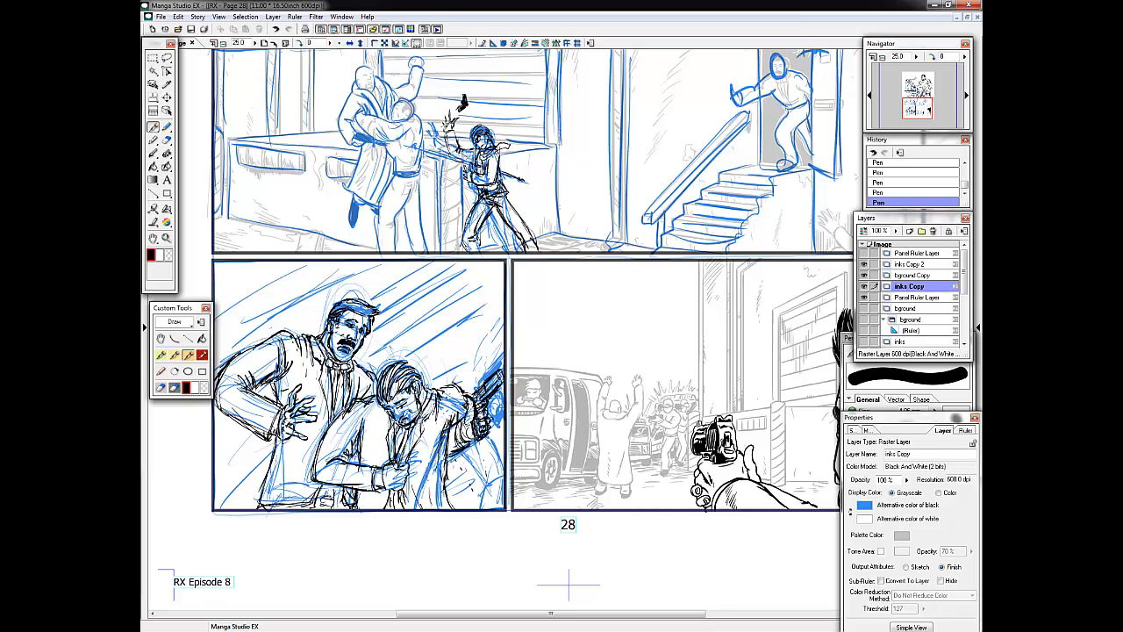
Ink the arm and clothing contours below the raised gun at the panel's edge.
drag(458, 454, 474, 477)
drag(476, 444, 478, 462)
drag(472, 447, 481, 507)
drag(458, 470, 450, 504)
mouse_move(478, 445)
mouse_down()
mouse_move(452, 507)
mouse_move(495, 466)
mouse_move(502, 484)
mouse_up()
drag(465, 447, 504, 494)
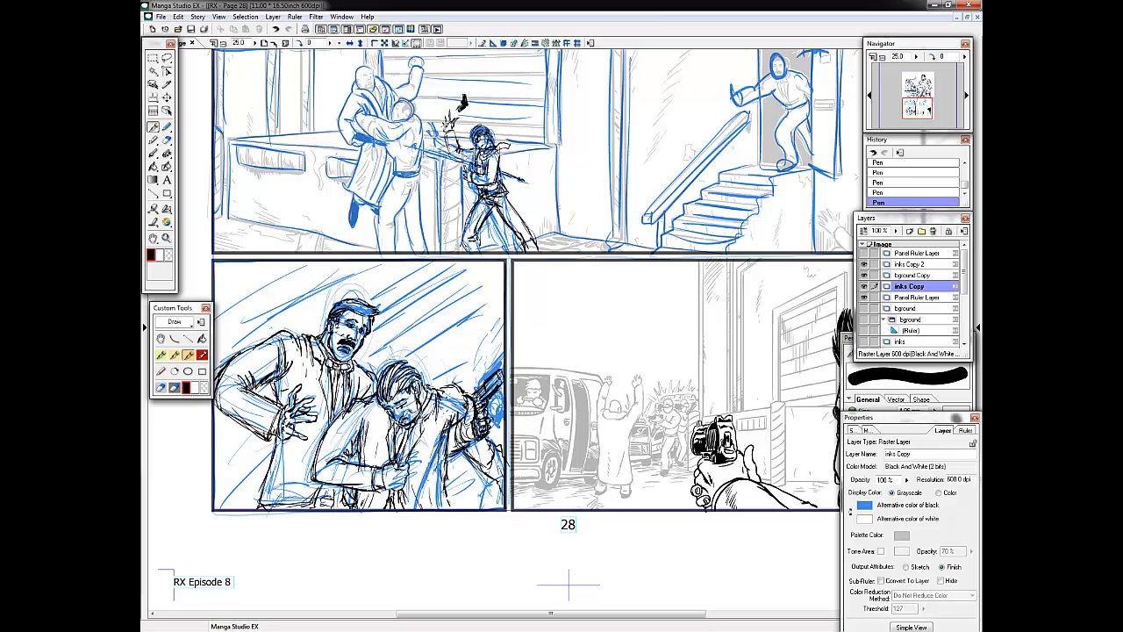
Refine the hunched man's near shoulder and upper sleeve folds and the overlapping edge of the mustached man's vest.
drag(363, 418, 359, 460)
mouse_move(365, 410)
mouse_down()
mouse_move(360, 462)
mouse_move(353, 455)
mouse_up()
drag(349, 410, 316, 467)
drag(376, 397, 349, 410)
drag(366, 415, 361, 445)
drag(350, 398, 341, 418)
mouse_move(336, 374)
mouse_down()
mouse_move(339, 427)
mouse_move(329, 428)
mouse_up()
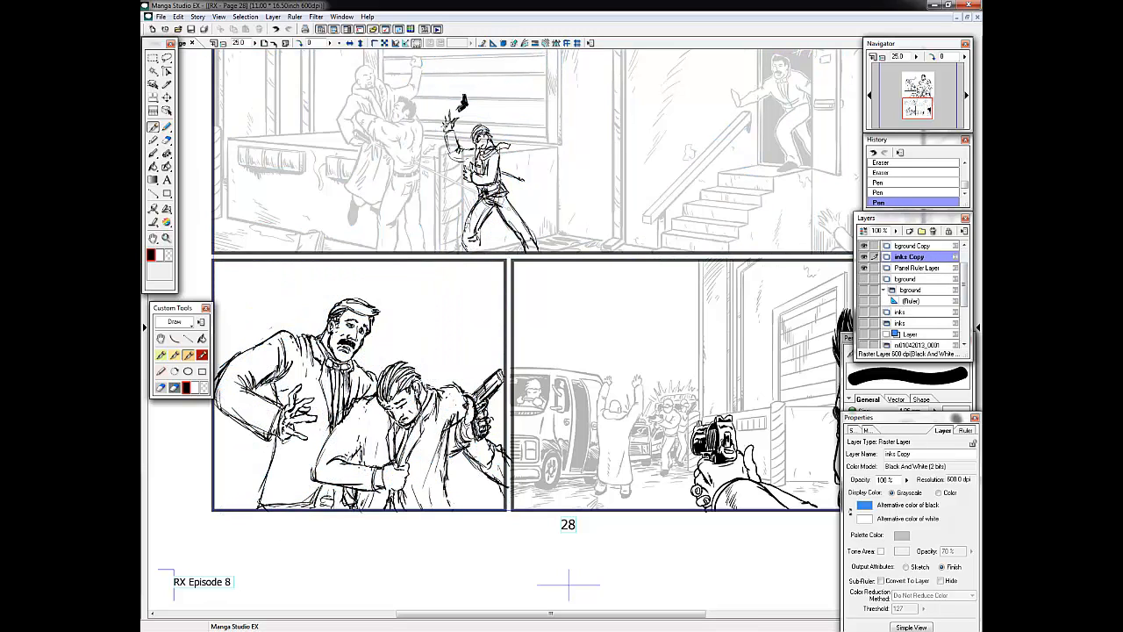
Ink the long folds in the hunched man's jacket and the sleeve and cuff contours of his near arm.
drag(448, 419, 430, 488)
mouse_move(433, 385)
mouse_down()
mouse_move(453, 421)
mouse_move(463, 400)
mouse_up()
drag(457, 384, 453, 501)
mouse_move(367, 419)
mouse_down()
mouse_move(361, 469)
mouse_move(327, 447)
mouse_up()
drag(357, 450, 343, 460)
mouse_move(408, 435)
mouse_down()
mouse_move(398, 467)
mouse_move(410, 451)
mouse_up()
drag(405, 480, 388, 491)
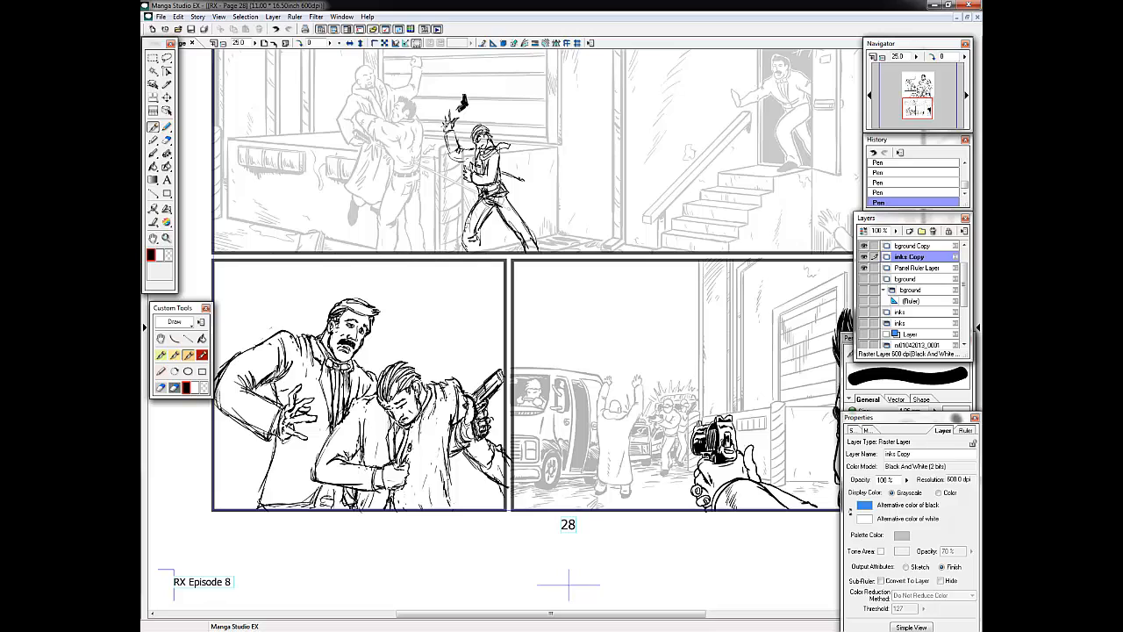
Rework the hunched man's lapel and jacket front with fold lines down to the panel's lower border.
drag(430, 399, 418, 484)
drag(440, 388, 426, 430)
drag(424, 431, 416, 507)
drag(440, 412, 423, 498)
mouse_move(464, 477)
mouse_down()
mouse_move(448, 508)
mouse_move(384, 509)
mouse_up()
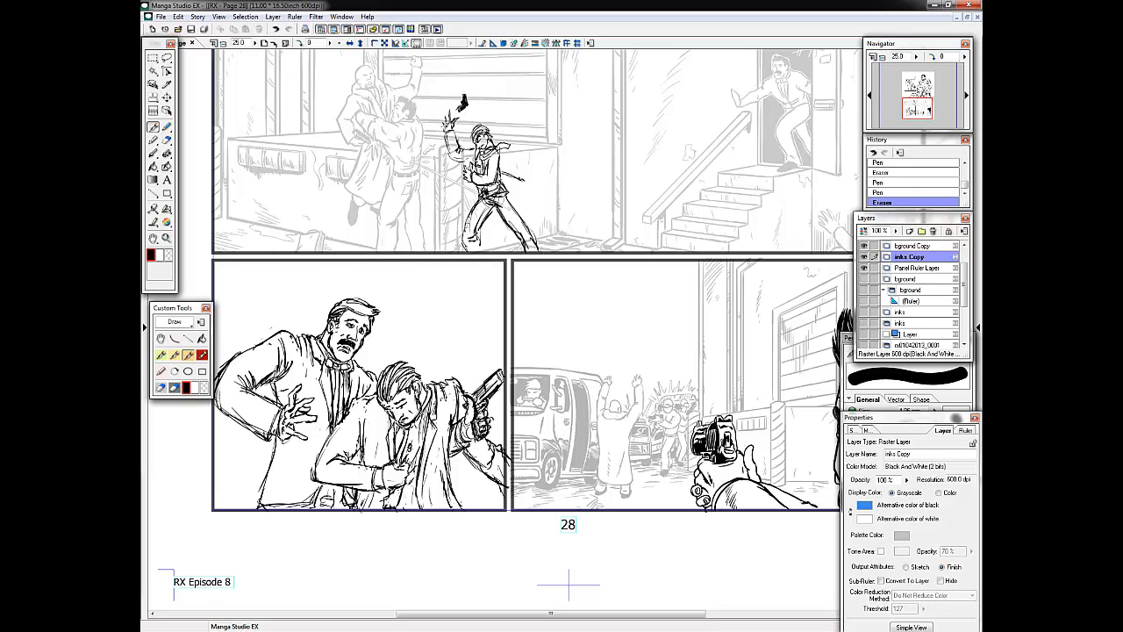
drag(427, 405, 414, 428)
mouse_move(411, 472)
mouse_down()
mouse_move(406, 505)
mouse_move(418, 509)
mouse_up()
Refine the finger and palm lines of the mustached man's outstretched hand.
drag(296, 405, 285, 413)
mouse_move(285, 414)
mouse_down()
mouse_move(280, 434)
mouse_move(290, 424)
mouse_up()
mouse_move(289, 414)
mouse_down()
mouse_move(308, 424)
mouse_move(284, 435)
mouse_up()
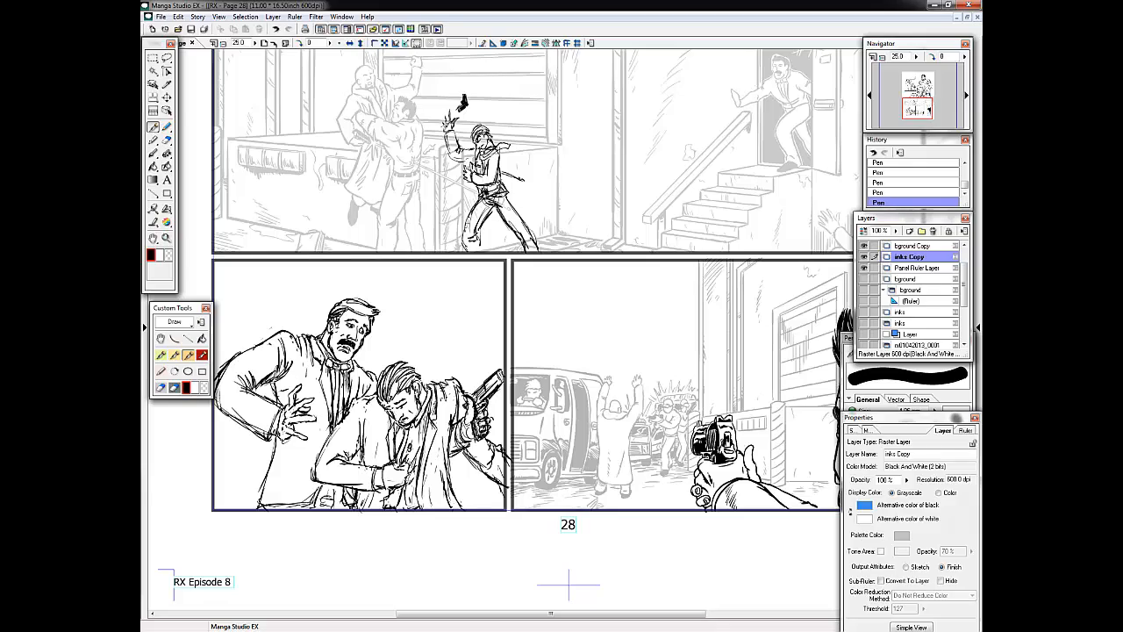
Lasso the foreground man's head and gun hand in the last panel, and cut and paste them onto a separate layer.
mouse_move(918, 109)
mouse_down()
mouse_move(918, 99)
mouse_move(921, 108)
mouse_up()
key(l)
drag(825, 298, 816, 303)
drag(903, 110, 911, 113)
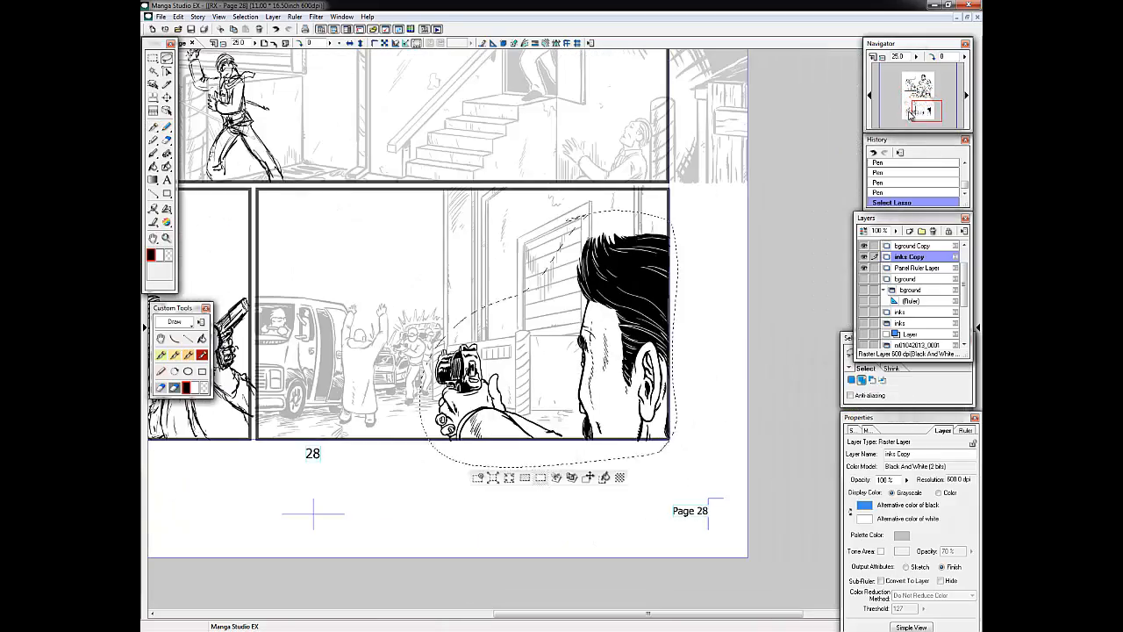
click(572, 477)
Place the inks Copy 2 layer at the top of the stack at 21% opacity and delete the surplus layer.
drag(915, 279, 911, 242)
drag(925, 111, 921, 110)
drag(896, 232, 895, 237)
click(914, 286)
click(864, 296)
click(864, 297)
click(864, 275)
click(864, 276)
click(923, 252)
click(933, 230)
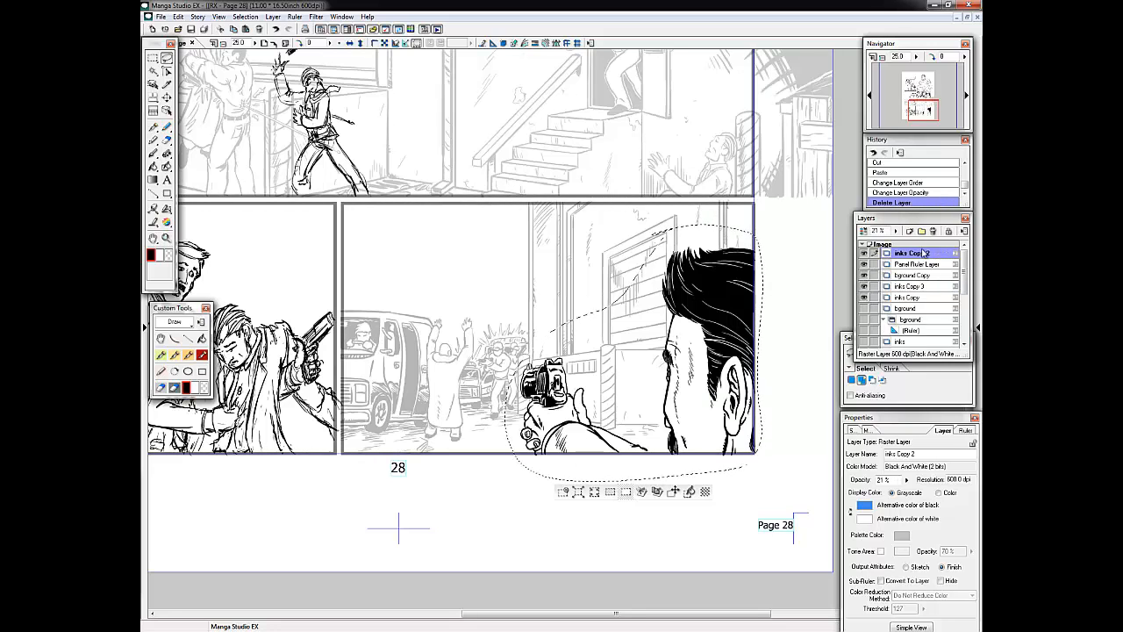
Rename the inks Copy 3 layer as "inks redo" and clear the lasso selection.
click(912, 339)
click(916, 297)
click(916, 280)
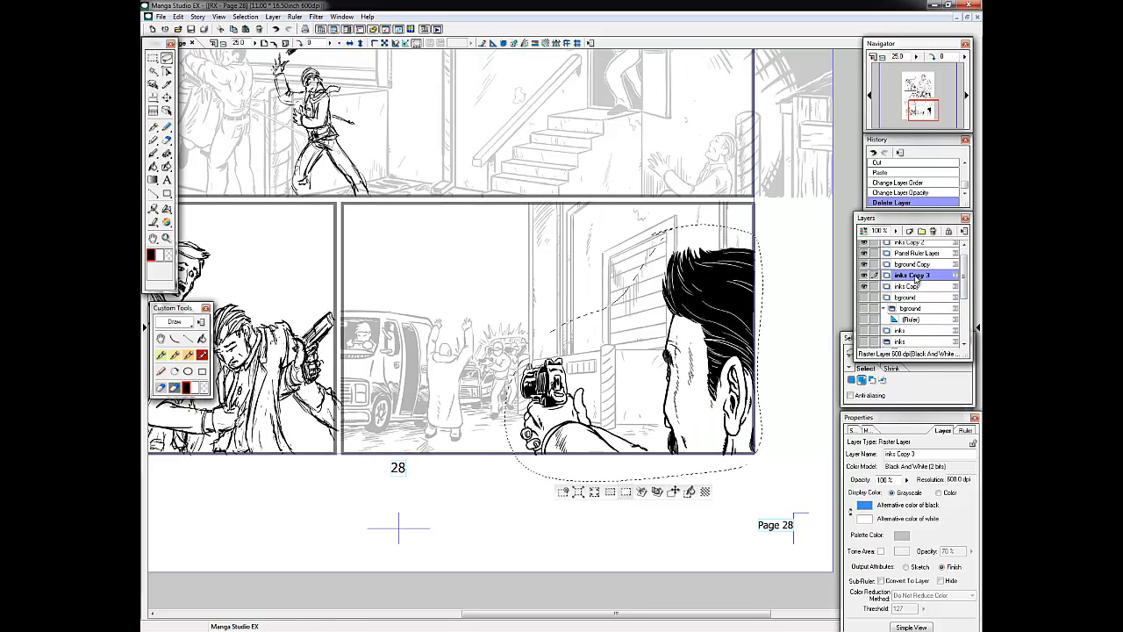
right_click(917, 276)
click(921, 273)
right_click(921, 274)
click(922, 272)
drag(897, 453, 914, 452)
text(redo)
key(Return)
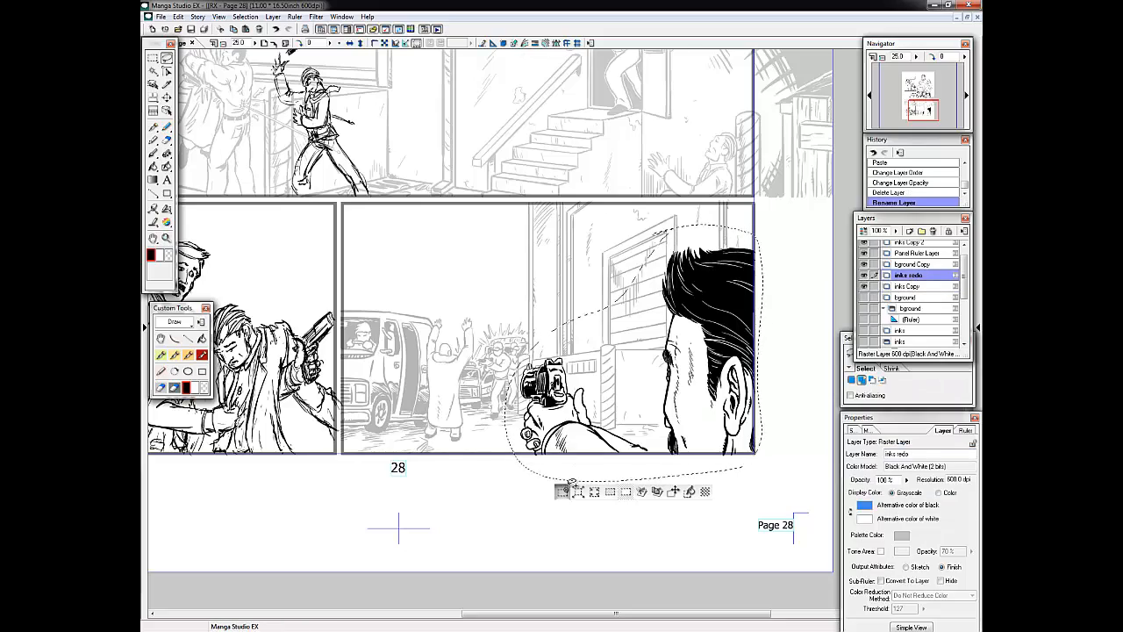
click(570, 484)
Ink the bald man's head, facial features and beard in the grappling scene, and save the page.
click(895, 115)
click(188, 354)
key(ctrl+plus)
drag(377, 290, 349, 235)
mouse_move(308, 202)
mouse_down()
mouse_move(300, 221)
mouse_move(346, 182)
mouse_up()
key(ctrl+z)
drag(324, 187, 332, 185)
drag(336, 183, 344, 181)
key(ctrl+z)
key(ctrl+z)
drag(340, 186, 337, 195)
click(190, 29)
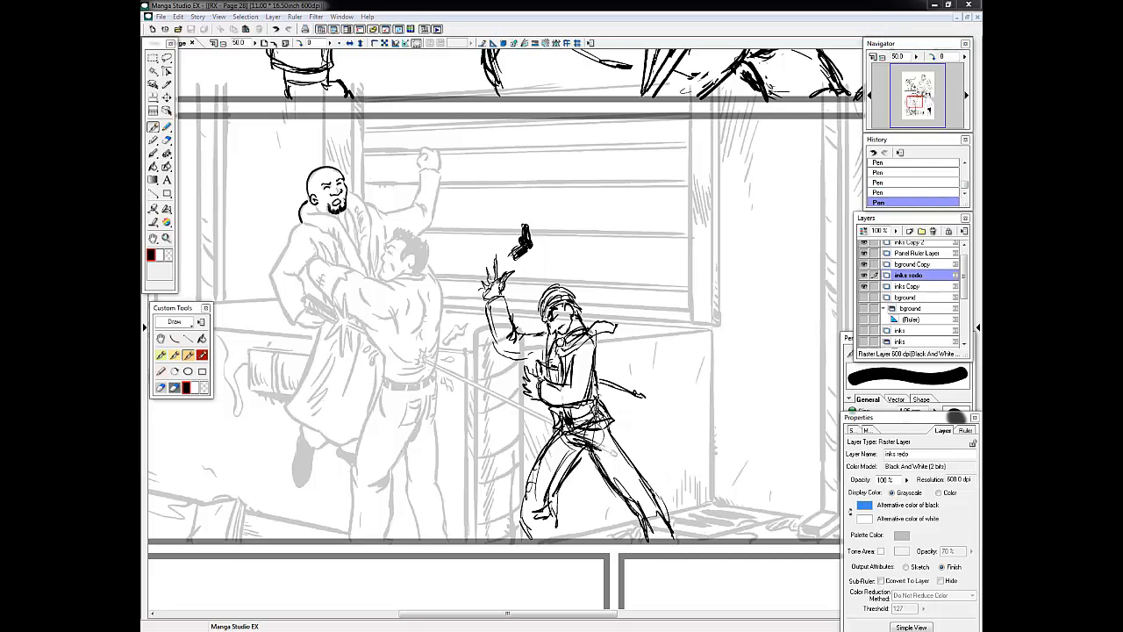
double_click(763, 6)
double_click(762, 2)
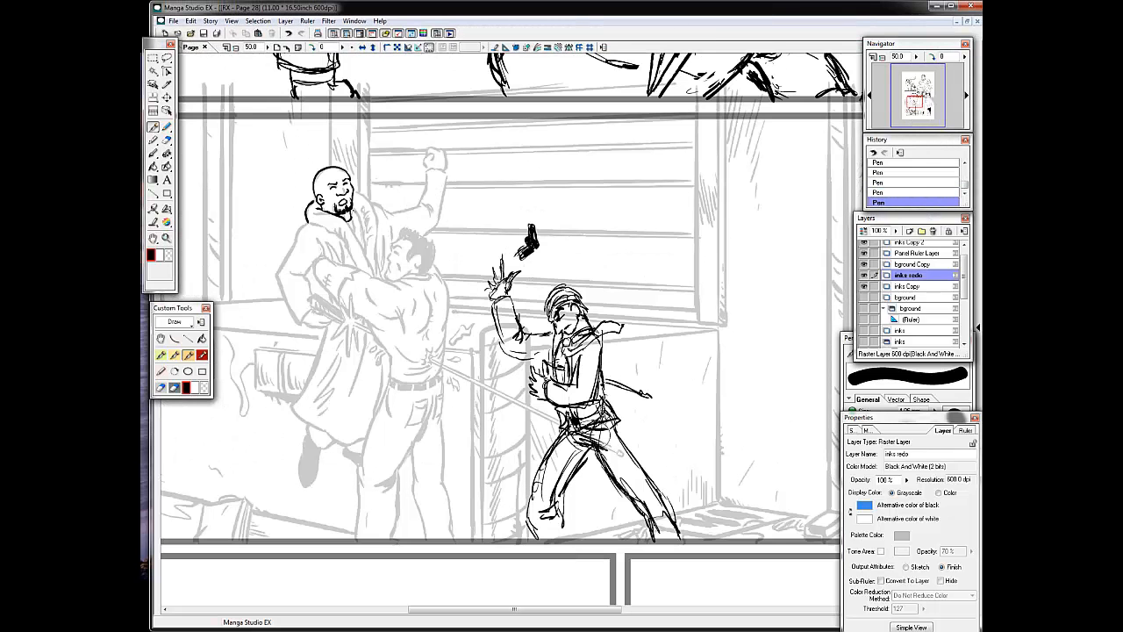
Ink the bald man's coat collar and chest folds, plus his raised arm and clenched fist.
drag(374, 191, 356, 251)
drag(362, 210, 374, 279)
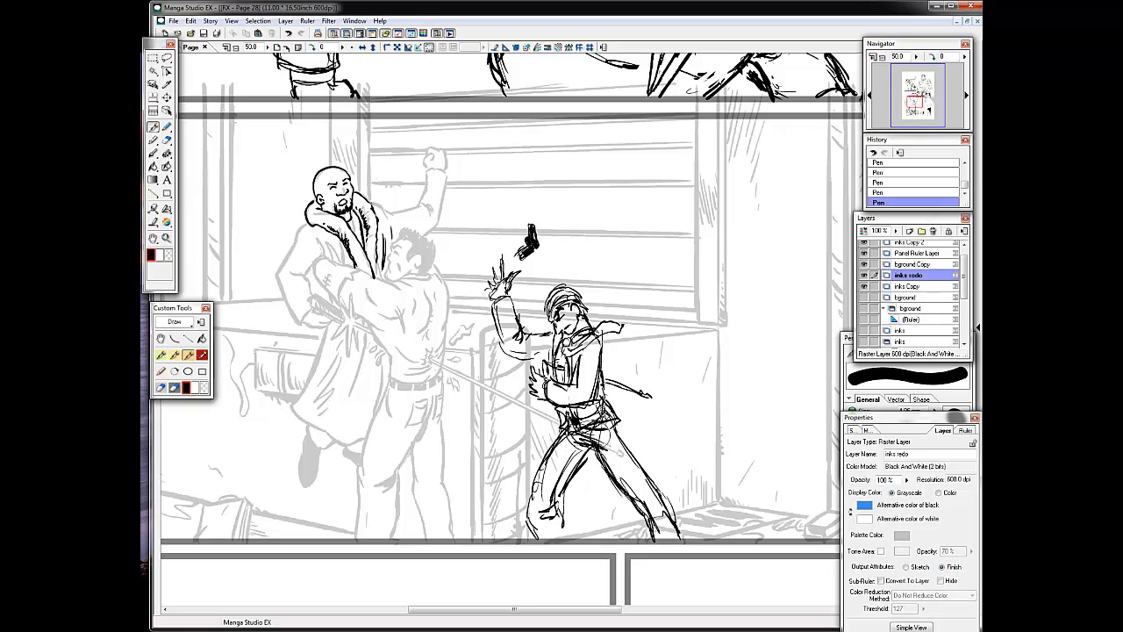
mouse_move(367, 219)
mouse_down()
mouse_move(432, 198)
mouse_move(448, 170)
mouse_up()
drag(446, 176, 426, 237)
drag(425, 156, 430, 168)
Ink the bald man's lowered sleeve and the grappling man's wrapped arm, back and shirt waist.
mouse_move(324, 236)
mouse_down()
mouse_move(337, 261)
mouse_move(278, 266)
mouse_move(300, 323)
mouse_up()
key(ctrl+z)
mouse_move(294, 270)
mouse_down()
mouse_move(310, 298)
mouse_move(333, 291)
mouse_move(382, 332)
mouse_up()
drag(354, 269, 397, 290)
mouse_move(363, 289)
mouse_down()
mouse_move(392, 306)
mouse_move(405, 336)
mouse_up()
mouse_move(432, 288)
mouse_down()
mouse_move(426, 334)
mouse_move(449, 308)
mouse_up()
mouse_move(448, 307)
mouse_down()
mouse_move(432, 353)
mouse_move(388, 378)
mouse_up()
drag(389, 378, 441, 377)
drag(369, 330, 387, 352)
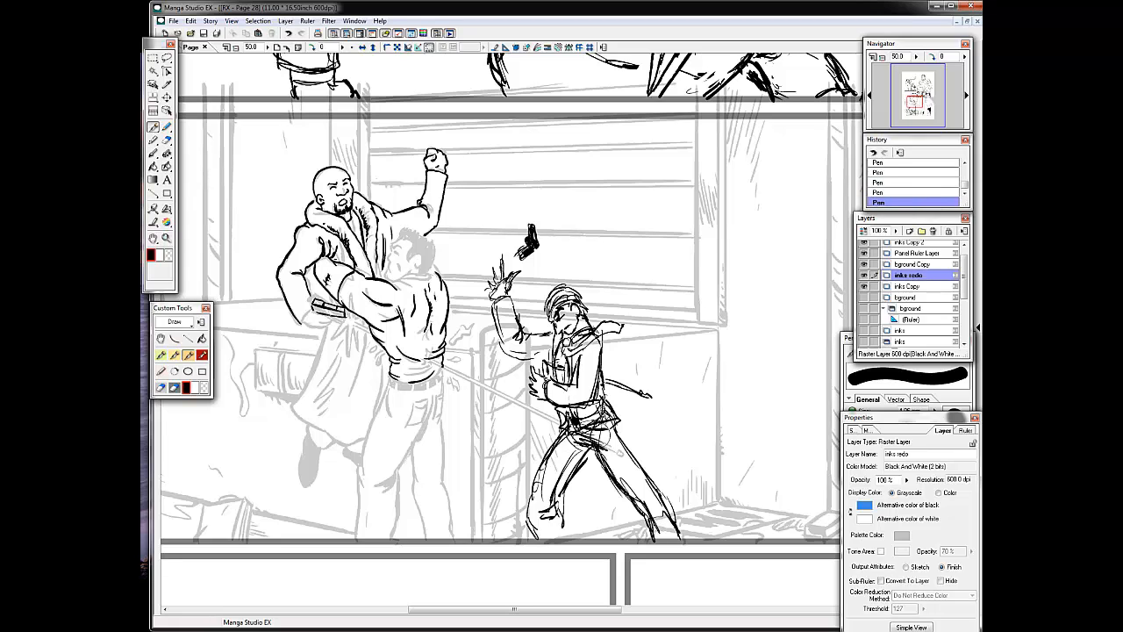
Ink the sword hilt in the bald man's lowered hand and the small splatter marks beside it.
drag(313, 311, 343, 318)
mouse_move(353, 310)
mouse_down()
mouse_move(330, 348)
mouse_move(354, 314)
mouse_up()
key(ctrl+z)
key(ctrl+z)
drag(353, 314, 338, 328)
drag(349, 314, 350, 335)
drag(350, 316, 360, 330)
mouse_move(300, 307)
mouse_down()
mouse_move(310, 325)
mouse_move(358, 317)
mouse_up()
key(ctrl+z)
key(ctrl+z)
key(ctrl+z)
drag(350, 315, 362, 320)
key(ctrl+z)
key(ctrl+z)
drag(351, 314, 361, 321)
drag(350, 314, 366, 322)
Add a parallel lines ruler angled along the sword blade behind the grappling man.
click(328, 21)
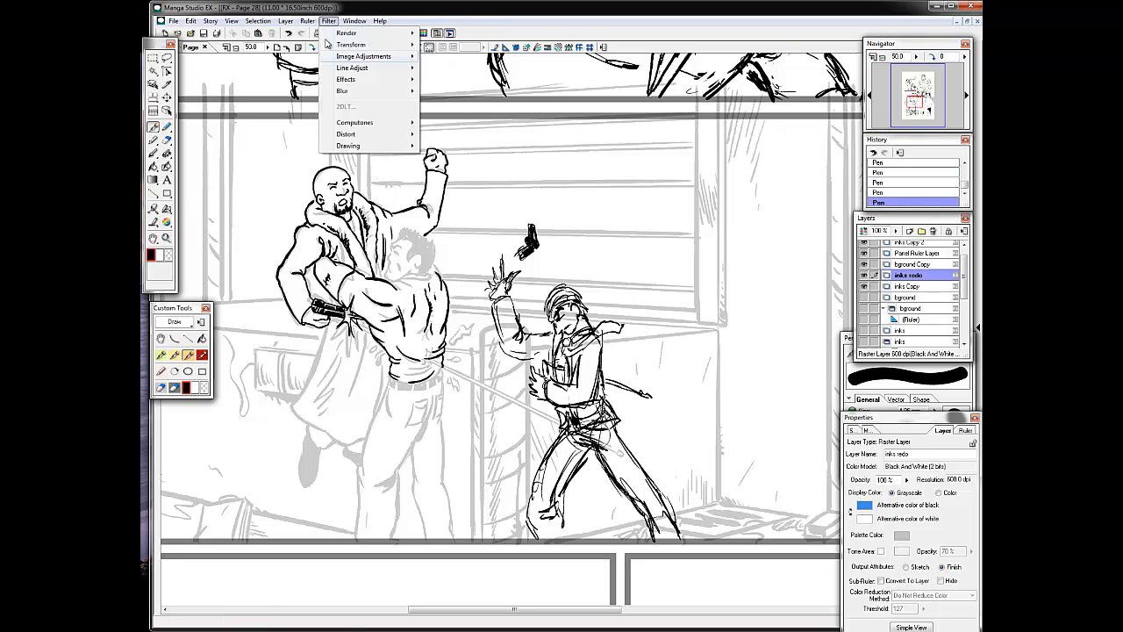
mouse_move(307, 21)
mouse_move(340, 165)
click(589, 224)
drag(640, 364, 630, 395)
Ink the straight sword blade from the grappling man's back past the striding figure, and remove the parallel lines ruler.
key(p)
drag(430, 334, 554, 367)
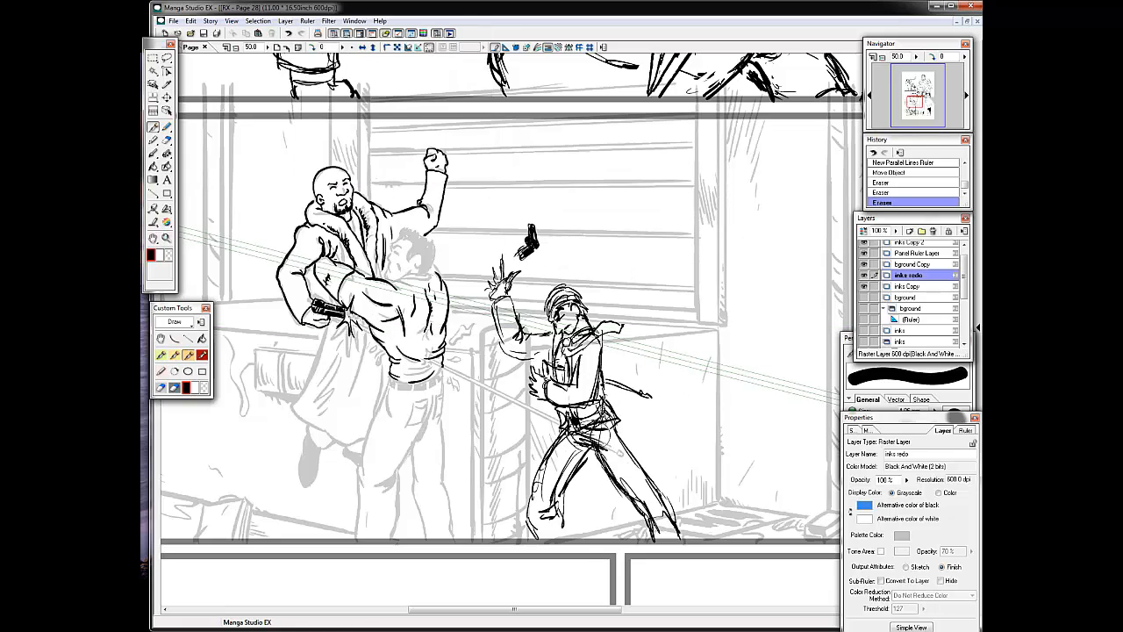
key(ctrl+z)
drag(365, 320, 555, 367)
key(ctrl+z)
drag(429, 331, 544, 361)
drag(604, 378, 635, 388)
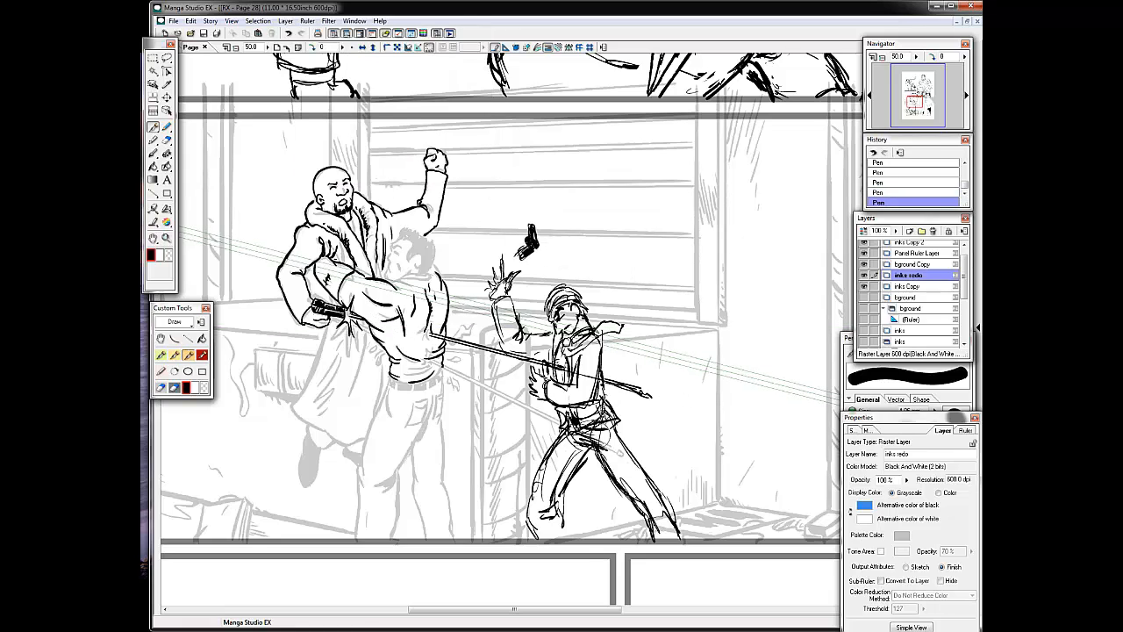
key(ctrl+z)
key(ctrl+z)
key(o)
click(636, 348)
key(ctrl+x)
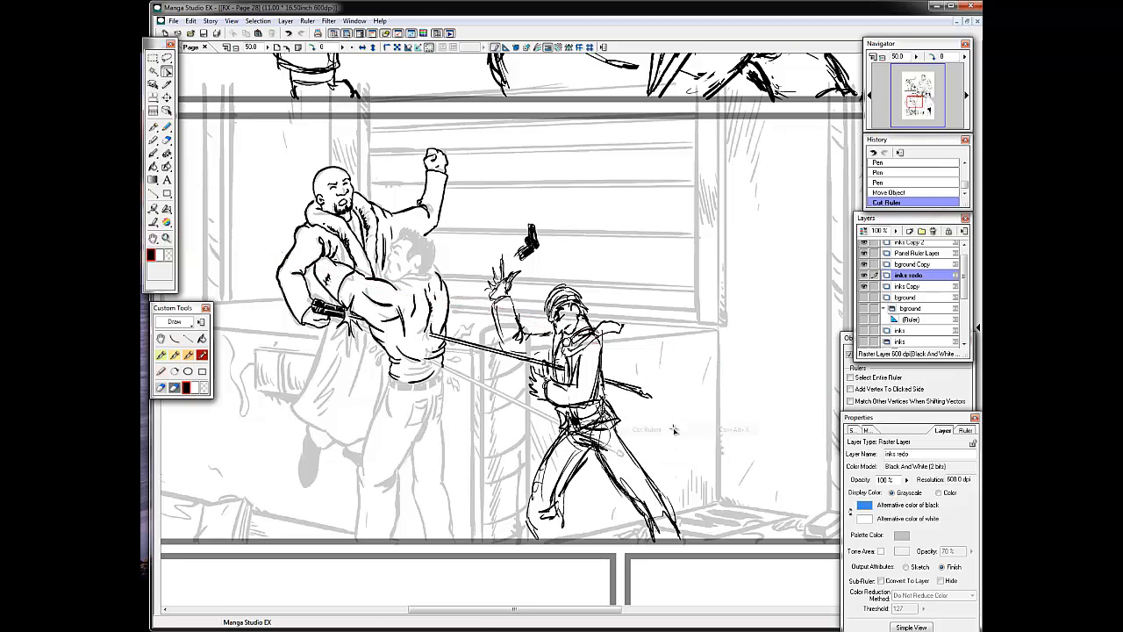
Clean up and ink the blade's tip, and add splatter marks where the blade exits the grappling man's back.
key(e)
drag(633, 386, 650, 395)
key(p)
drag(636, 386, 650, 395)
drag(430, 332, 428, 343)
drag(423, 338, 433, 334)
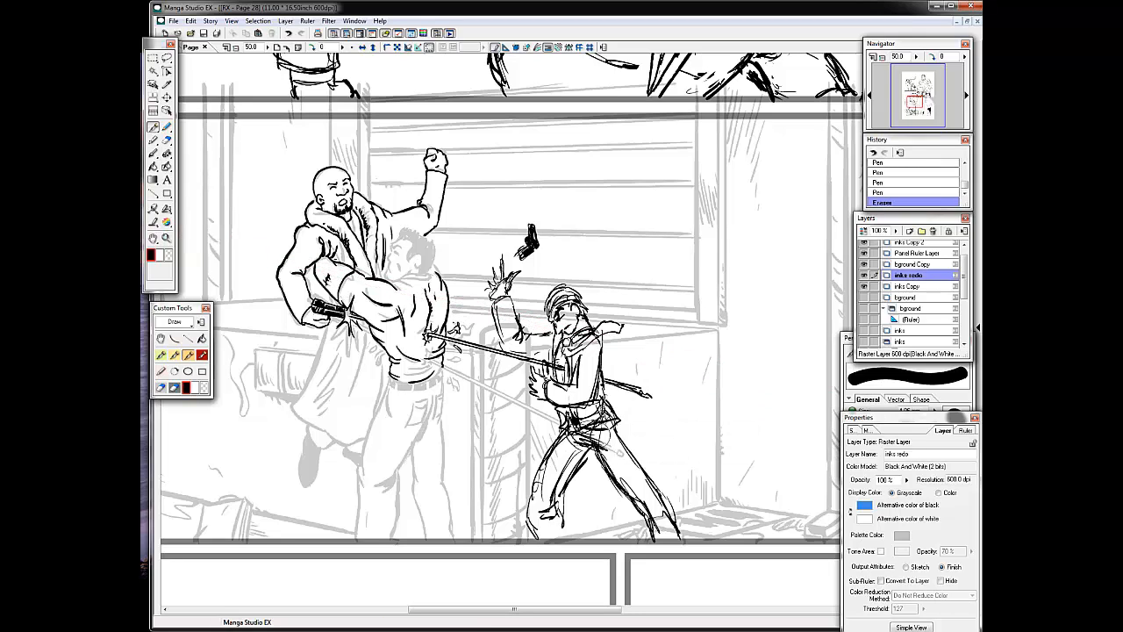
Refine the outer contour of the bald man's upper sleeve on his lowered arm.
drag(292, 250, 279, 269)
key(ctrl+z)
drag(290, 248, 280, 266)
drag(286, 253, 279, 270)
Ink the bald man's hanging coat with its folds and hem, and his dangling feet with one shoe filled black.
drag(328, 332, 292, 406)
drag(292, 406, 363, 449)
mouse_move(367, 322)
mouse_down()
mouse_move(351, 398)
mouse_move(372, 375)
mouse_up()
drag(341, 341, 320, 391)
drag(303, 438, 304, 486)
click(308, 461)
mouse_move(344, 450)
mouse_down()
mouse_move(362, 455)
mouse_move(359, 466)
mouse_up()
Ink the outlines and knee folds of the grappling man's trouser legs down to the panel border.
drag(387, 388, 356, 539)
drag(376, 485, 398, 475)
mouse_move(416, 440)
mouse_down()
mouse_move(396, 484)
mouse_move(391, 539)
mouse_up()
drag(413, 449, 425, 539)
drag(442, 388, 454, 539)
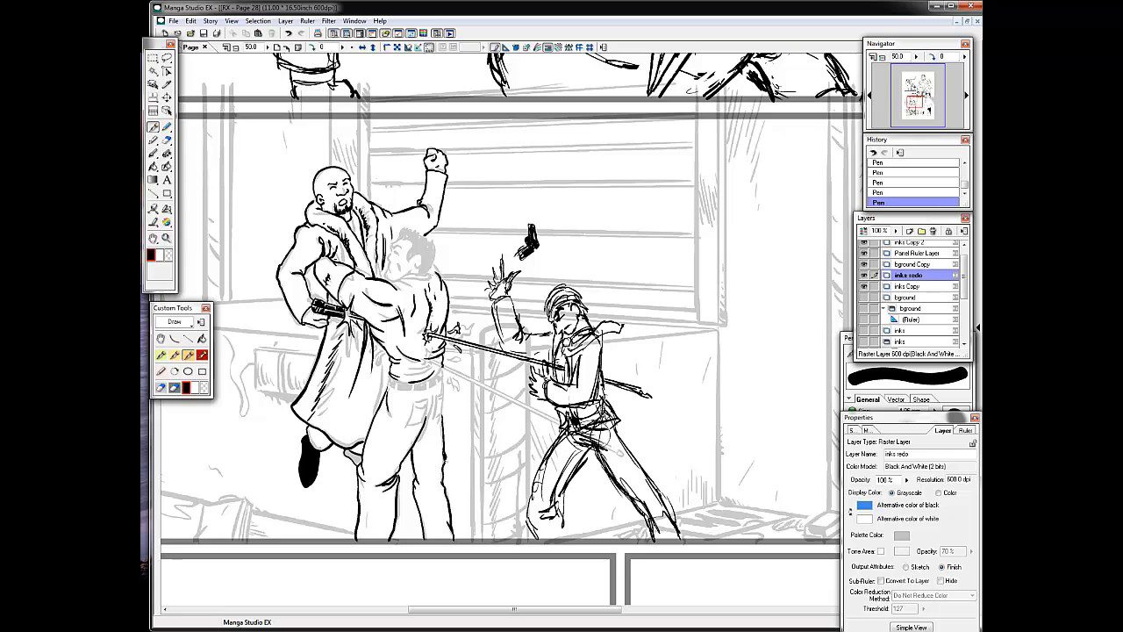
key(ctrl+z)
key(ctrl+z)
Ink the back pockets and seat seams on the grappling man's trousers.
mouse_move(435, 395)
mouse_down()
mouse_move(446, 393)
mouse_move(424, 419)
mouse_up()
drag(436, 398, 438, 417)
drag(446, 397, 439, 417)
drag(413, 403, 428, 400)
drag(412, 403, 412, 425)
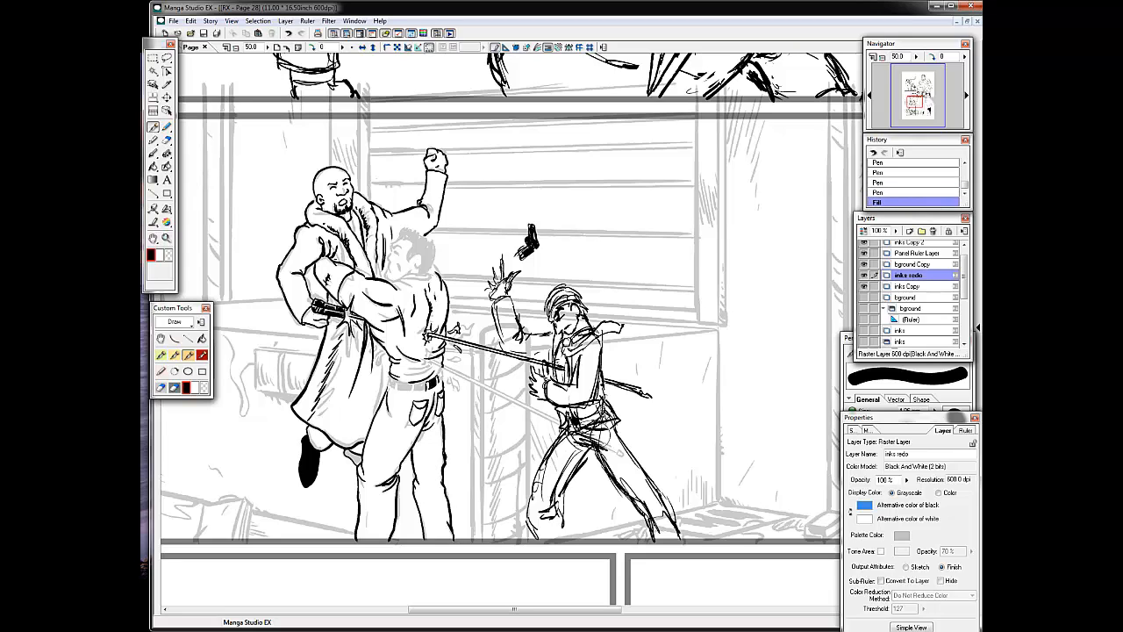
Ink the grappling man's shirt hem and his black belt with its loops.
drag(409, 363, 437, 369)
mouse_move(437, 367)
mouse_down()
mouse_move(444, 381)
mouse_move(414, 387)
mouse_up()
drag(415, 387, 441, 382)
drag(403, 452, 390, 471)
key(ctrl+z)
Ink the grappling man's face, ear and hair outline, and fill his hair with black.
drag(401, 280, 412, 271)
mouse_move(415, 257)
mouse_down()
mouse_move(418, 269)
mouse_move(413, 254)
mouse_up()
drag(403, 231, 436, 244)
mouse_move(436, 245)
mouse_down()
mouse_move(429, 275)
mouse_move(387, 272)
mouse_up()
key(ctrl+z)
key(ctrl+z)
drag(394, 245, 391, 254)
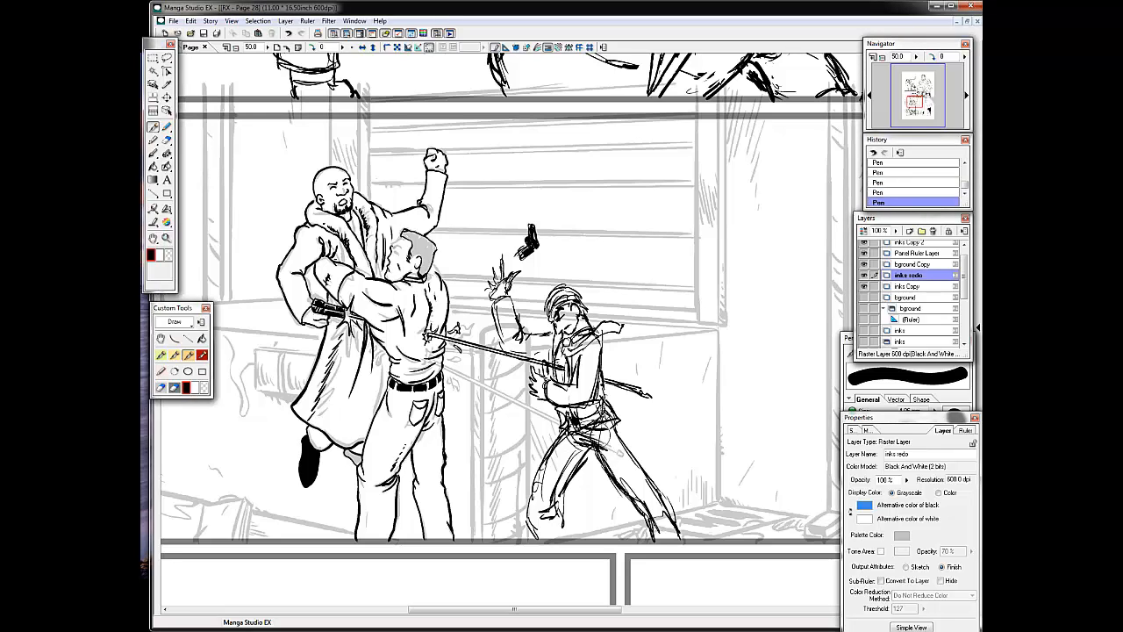
key(g)
click(424, 255)
key(p)
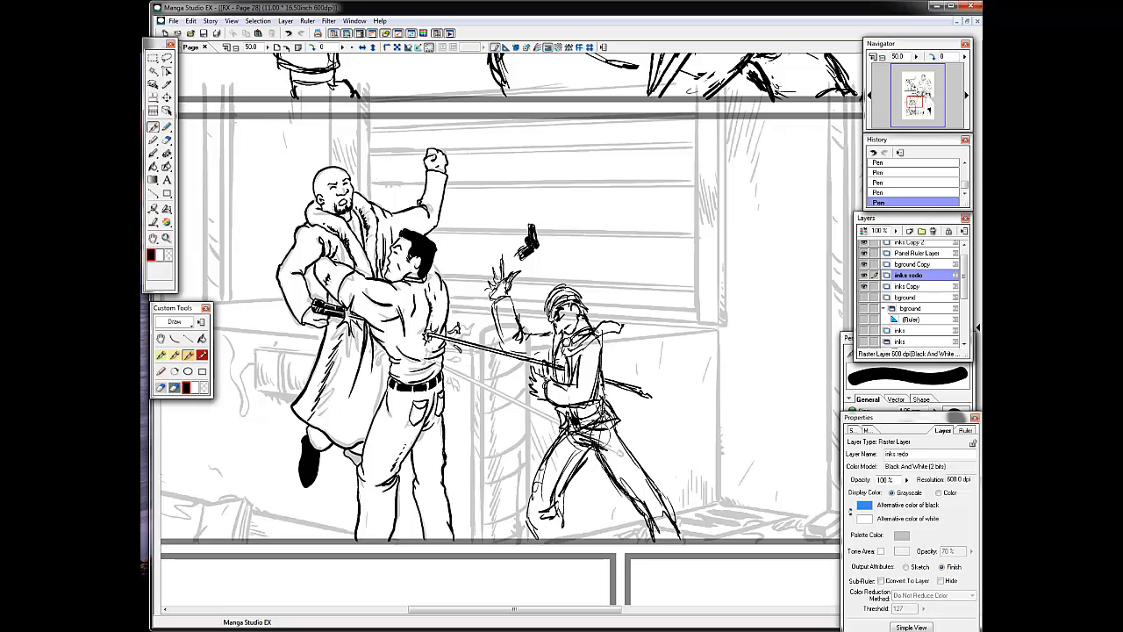
Try to refine the hairline at the grappling man's nape with short strokes.
mouse_move(434, 265)
mouse_down()
mouse_move(441, 276)
mouse_move(425, 278)
mouse_up()
key(ctrl+z)
key(ctrl+z)
key(ctrl+z)
drag(433, 270, 426, 279)
mouse_move(434, 265)
mouse_down()
mouse_move(406, 279)
mouse_move(428, 280)
mouse_up()
key(ctrl+z)
key(ctrl+z)
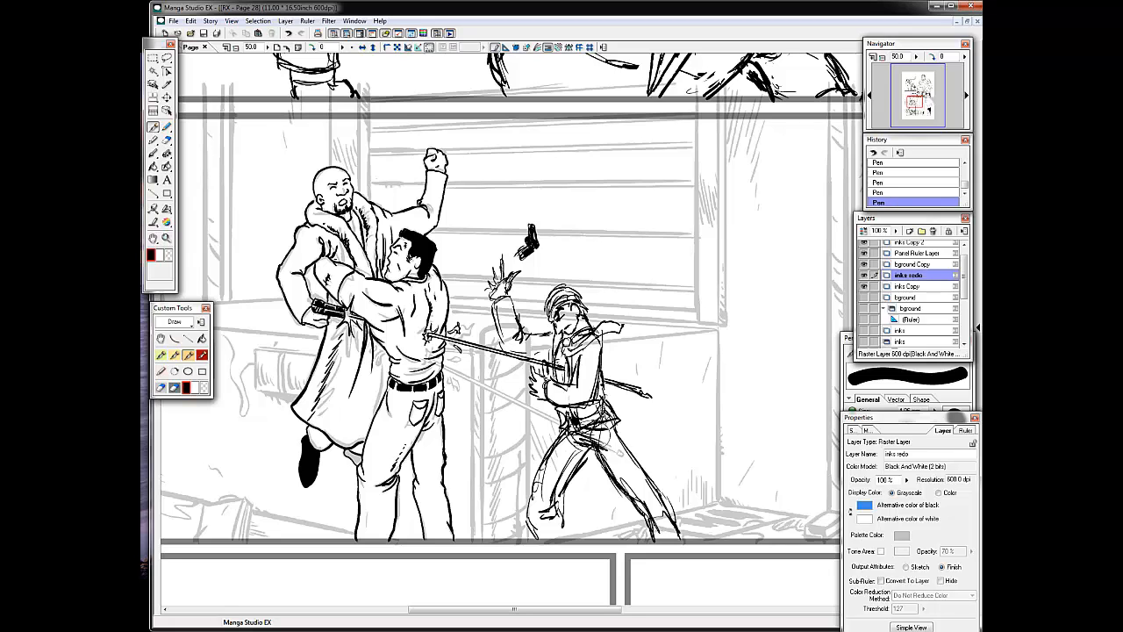
Fill the bald man's second shoe with black beneath the coat hem.
key(g)
click(352, 456)
key(p)
Lower the inks Copy layer's opacity to a faint grey and make inks redo the active layer again.
click(907, 286)
drag(895, 231, 879, 242)
click(908, 275)
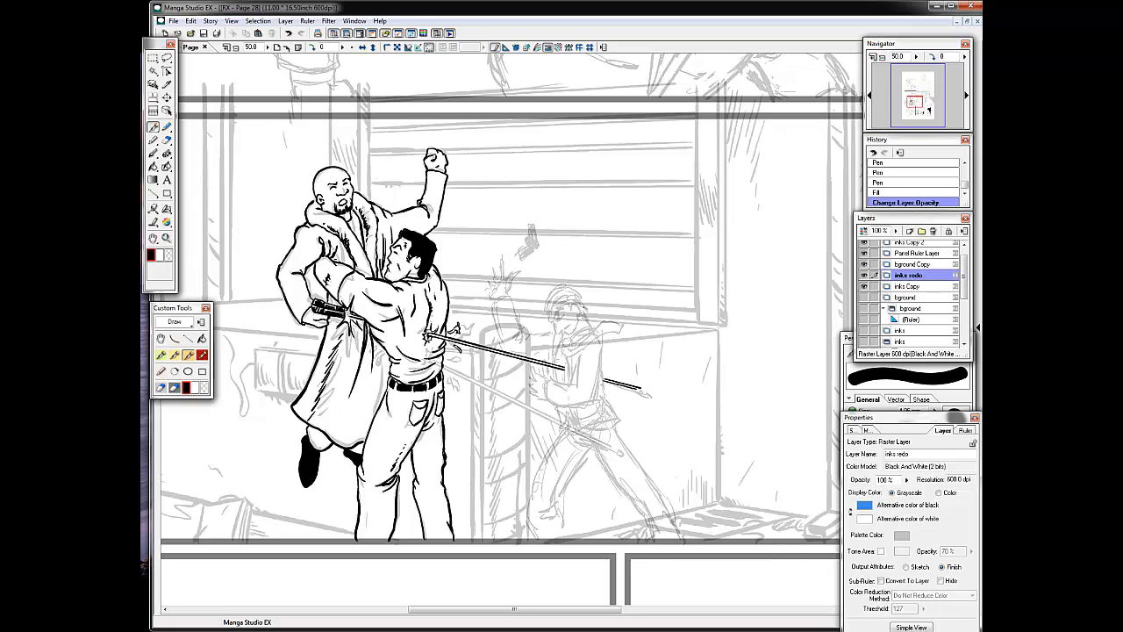
Ink the head, bandana and face of the small man at the far end of the sword.
drag(557, 309, 557, 327)
mouse_move(558, 332)
mouse_down()
mouse_move(579, 339)
mouse_move(561, 324)
mouse_move(568, 293)
mouse_up()
mouse_move(557, 311)
mouse_down()
mouse_move(579, 301)
mouse_move(546, 318)
mouse_up()
mouse_move(577, 320)
mouse_down()
mouse_move(566, 336)
mouse_move(581, 335)
mouse_up()
drag(566, 335, 574, 328)
Ink the bandana man's raised arm and open hand, undo the misplaced strokes, and save the page.
mouse_move(512, 300)
mouse_down()
mouse_move(524, 335)
mouse_move(504, 344)
mouse_up()
drag(526, 334, 556, 331)
mouse_move(493, 300)
mouse_down()
mouse_move(519, 271)
mouse_move(500, 262)
mouse_move(506, 281)
mouse_up()
key(ctrl+z)
drag(488, 276, 496, 294)
key(ctrl+z)
key(ctrl+z)
click(203, 35)
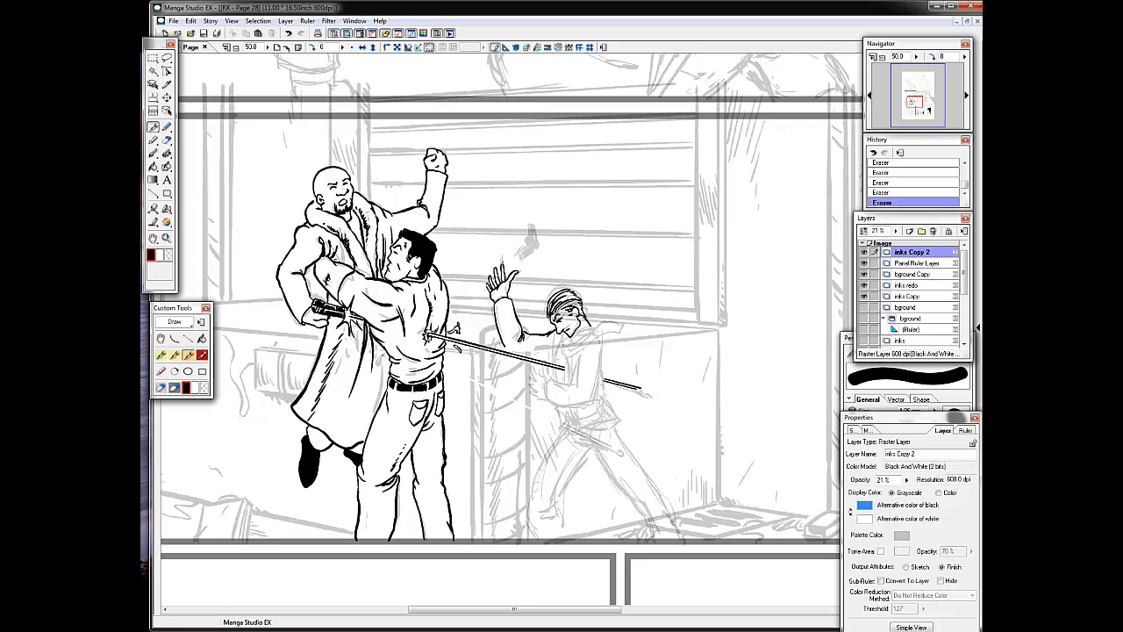
On the inks Copy 2 layer, erase stray background lines around the bald man's coat and fist and the bandana man's face.
key(e)
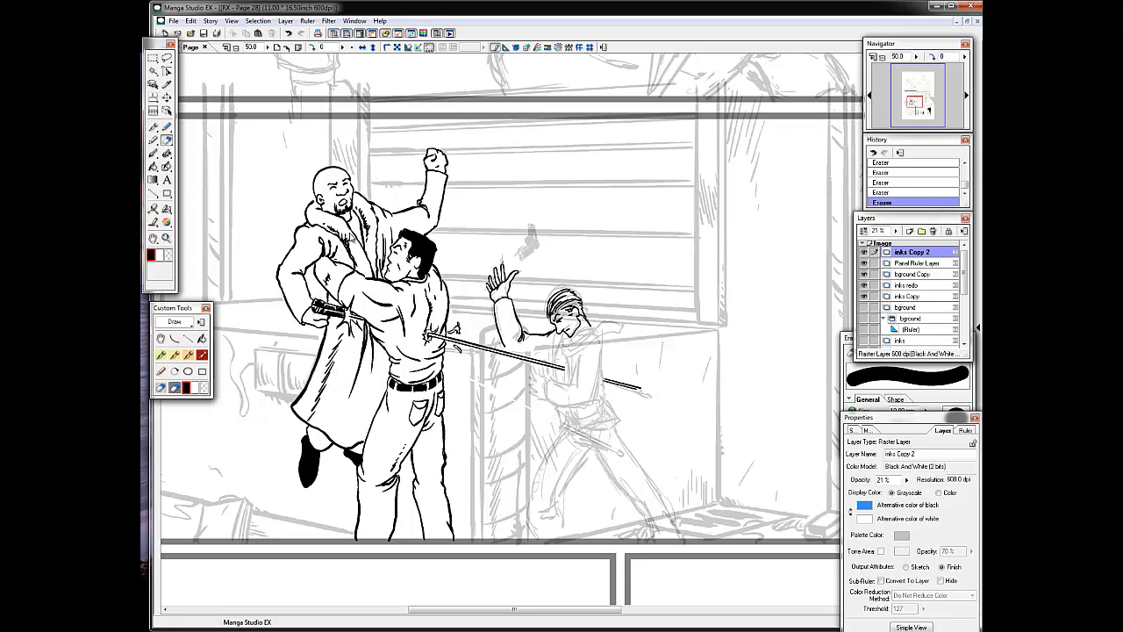
key(e)
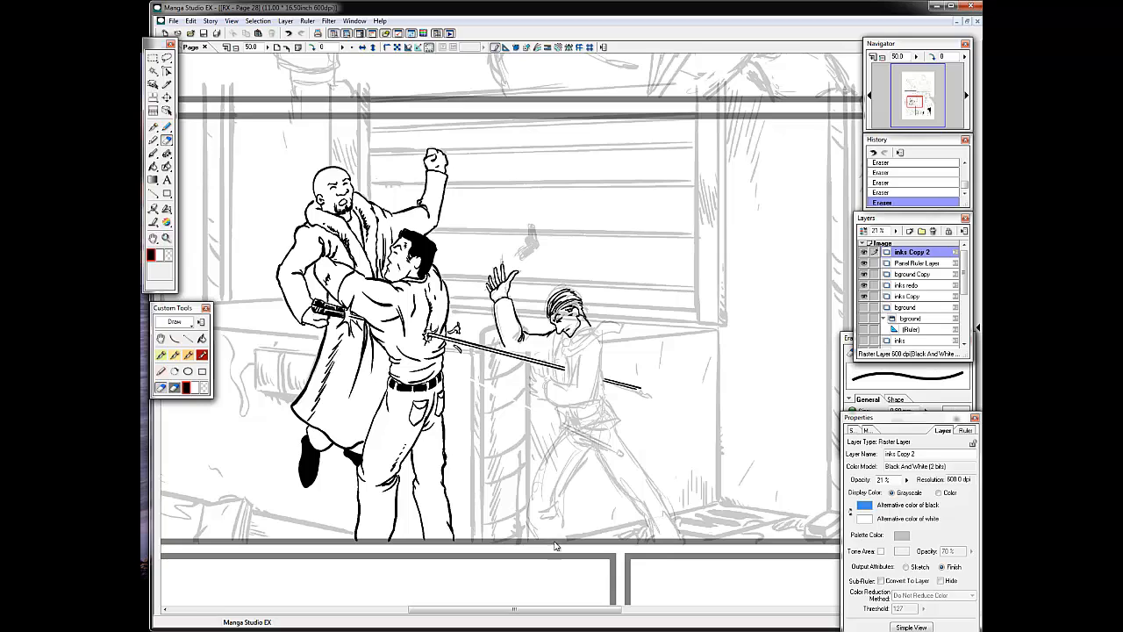
key(p)
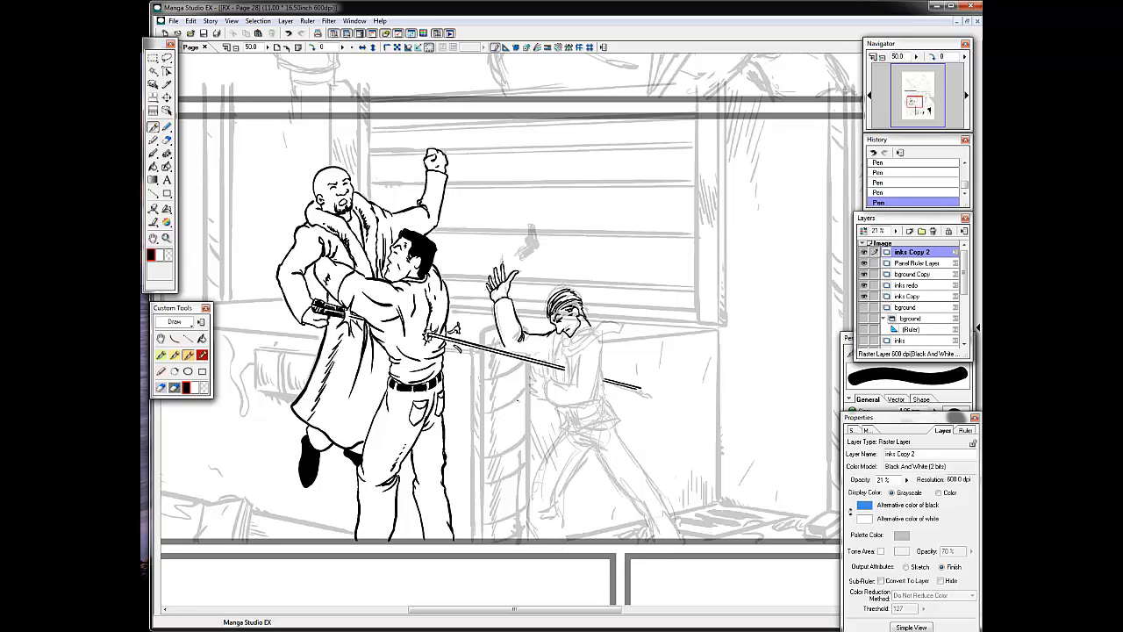
key(e)
drag(328, 338, 309, 384)
key(p)
key(e)
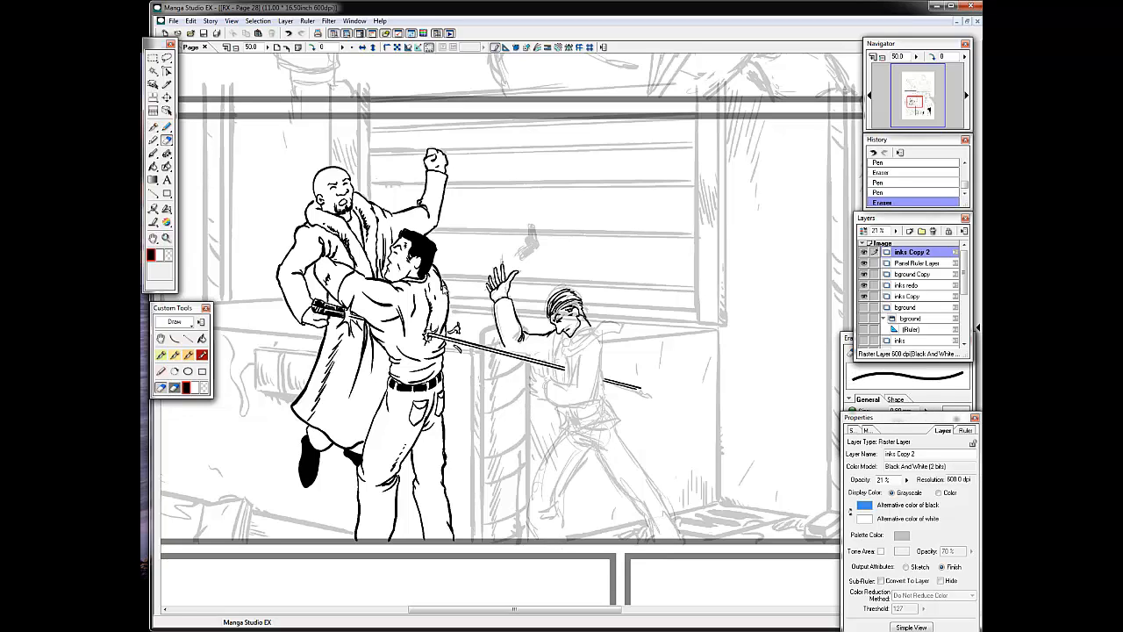
drag(446, 163, 450, 174)
drag(409, 210, 415, 219)
drag(575, 314, 584, 319)
drag(554, 316, 573, 311)
key(p)
On the inks redo layer, ink the blade between the sword's hilt and the grappling man's body, with short strokes where it enters.
click(864, 285)
click(864, 286)
click(909, 285)
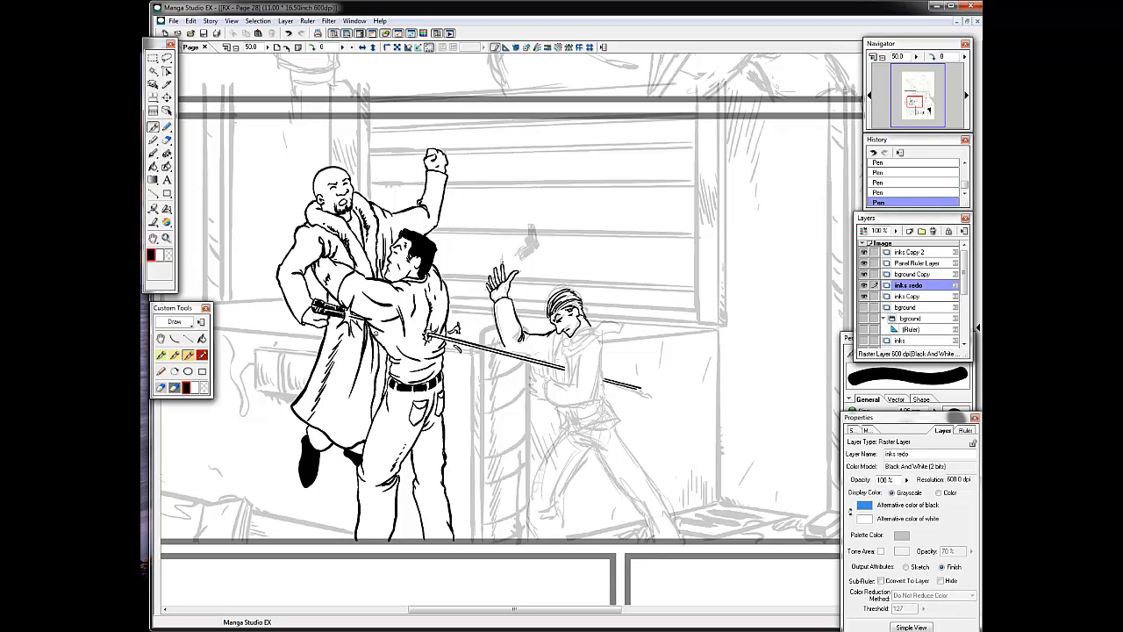
drag(391, 353, 386, 373)
mouse_move(400, 305)
mouse_down()
mouse_move(402, 336)
mouse_move(401, 305)
mouse_up()
mouse_move(378, 283)
mouse_down()
mouse_move(384, 328)
mouse_move(388, 318)
mouse_move(371, 326)
mouse_up()
key(ctrl+z)
key(ctrl+z)
key(ctrl+z)
drag(368, 314, 373, 328)
drag(372, 318, 374, 326)
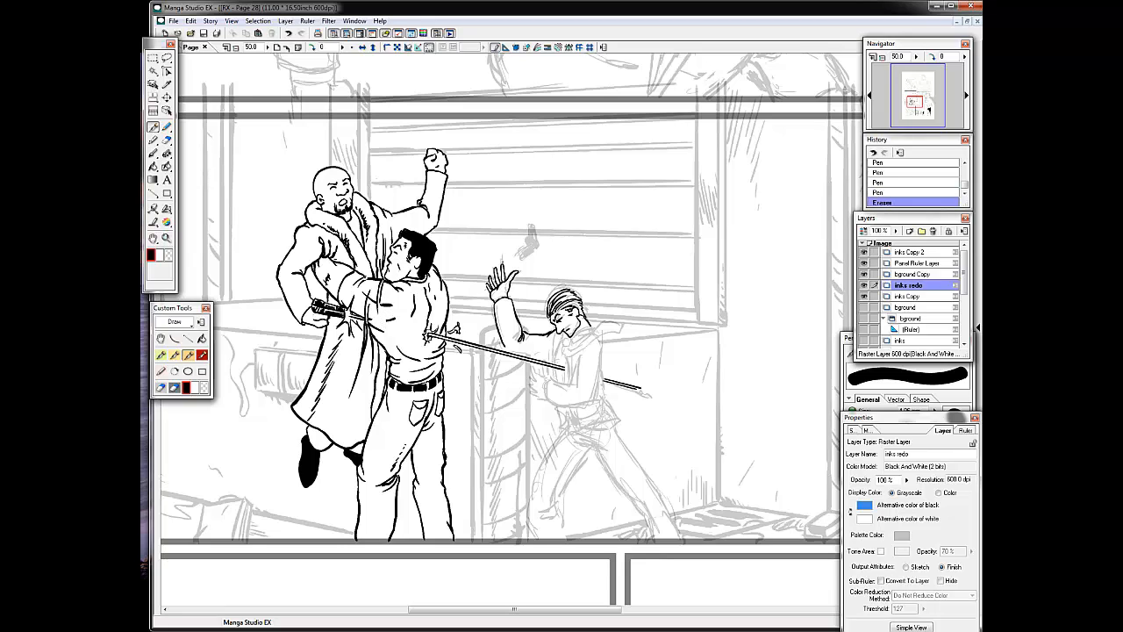
Add short fold strokes where the grappling man's arm wraps around the bald man's coat.
mouse_move(544, 334)
mouse_down()
mouse_move(416, 337)
mouse_move(522, 338)
mouse_up()
key(ctrl+z)
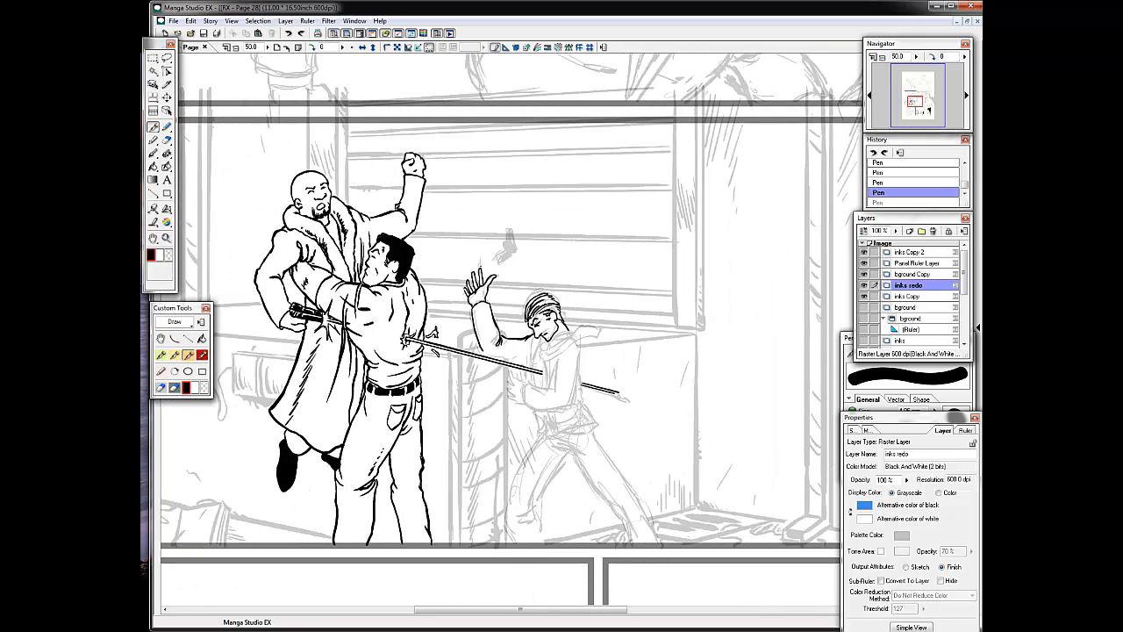
drag(303, 277, 307, 289)
mouse_move(307, 264)
mouse_down()
mouse_move(314, 269)
mouse_move(302, 262)
mouse_up()
drag(303, 256, 307, 263)
drag(305, 260, 311, 266)
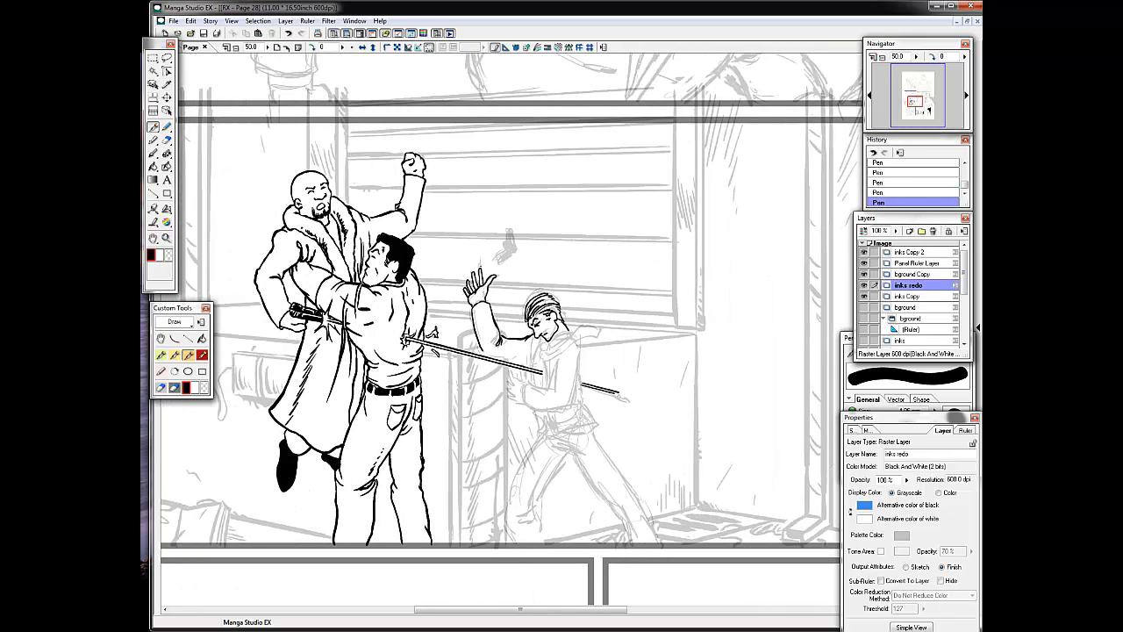
Touch up the bandana man's raised hand and ink the pistol falling above it in solid black.
drag(470, 277, 476, 291)
drag(509, 232, 506, 250)
drag(513, 231, 517, 250)
drag(505, 250, 498, 258)
drag(517, 251, 501, 265)
Refine the bandana man's face and ink his lower hand beside the blade, undoing the misplaced strokes.
drag(533, 321, 539, 324)
drag(537, 333, 544, 337)
mouse_move(544, 338)
mouse_down()
mouse_move(487, 309)
mouse_move(465, 355)
mouse_move(448, 357)
mouse_move(455, 372)
mouse_move(471, 358)
mouse_up()
key(ctrl+z)
key(ctrl+z)
drag(469, 357, 472, 362)
drag(470, 355, 471, 363)
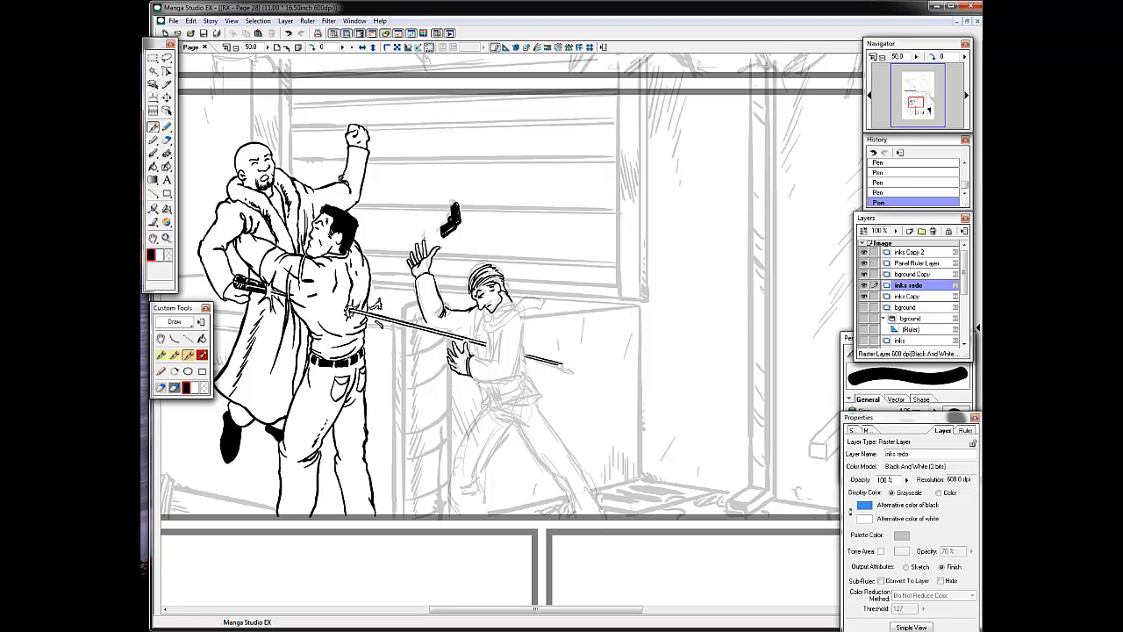
Ink the bandana man's scarf, bent jacket sleeve and shirt front around the blade.
drag(510, 316, 524, 347)
drag(525, 344, 474, 378)
drag(506, 326, 499, 340)
mouse_move(501, 307)
mouse_down()
mouse_move(544, 303)
mouse_move(491, 332)
mouse_up()
mouse_move(483, 312)
mouse_down()
mouse_move(494, 322)
mouse_move(493, 358)
mouse_up()
key(ctrl+z)
key(ctrl+z)
key(ctrl+z)
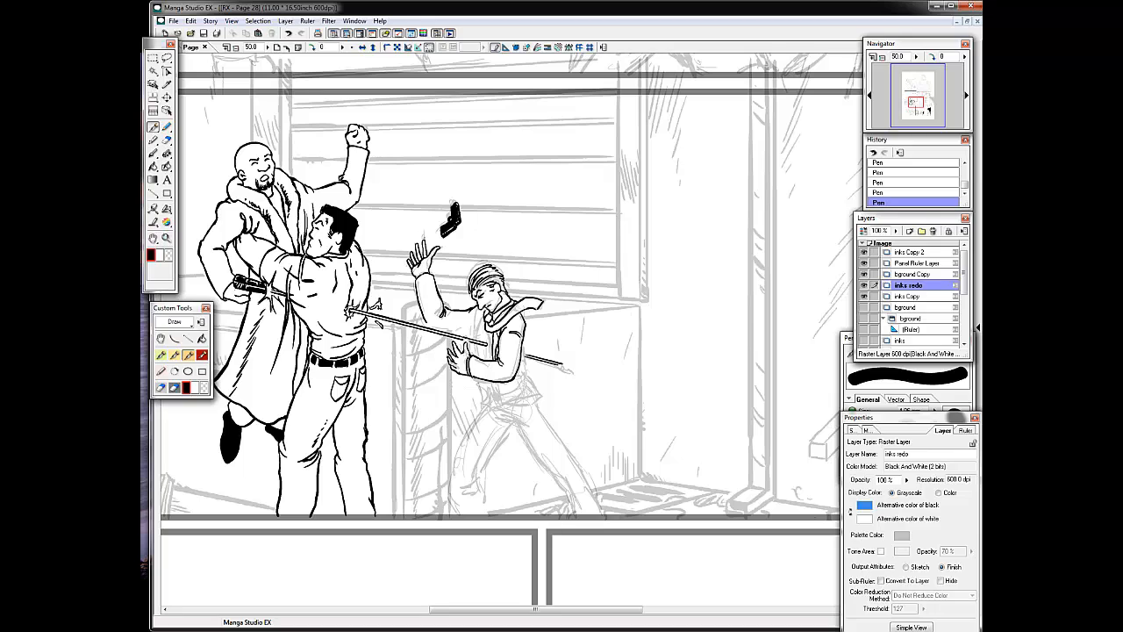
drag(482, 319, 483, 343)
drag(476, 317, 471, 338)
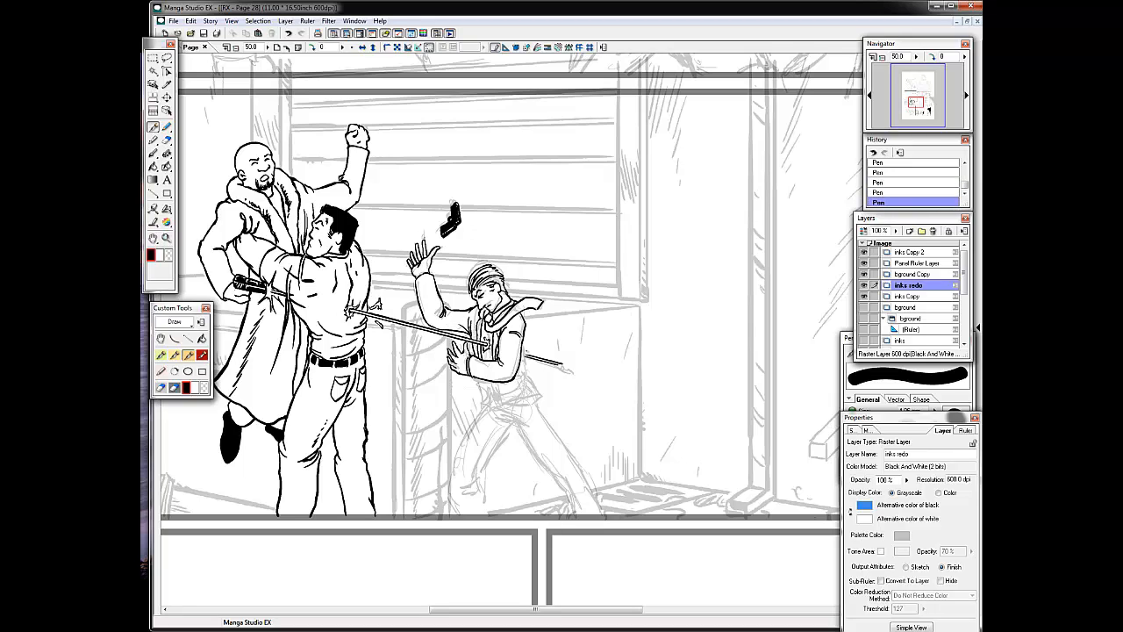
Ink the back edge and front opening of the bandana man's jacket, with splash lines where the blade exits.
drag(525, 372, 524, 366)
drag(525, 365, 531, 375)
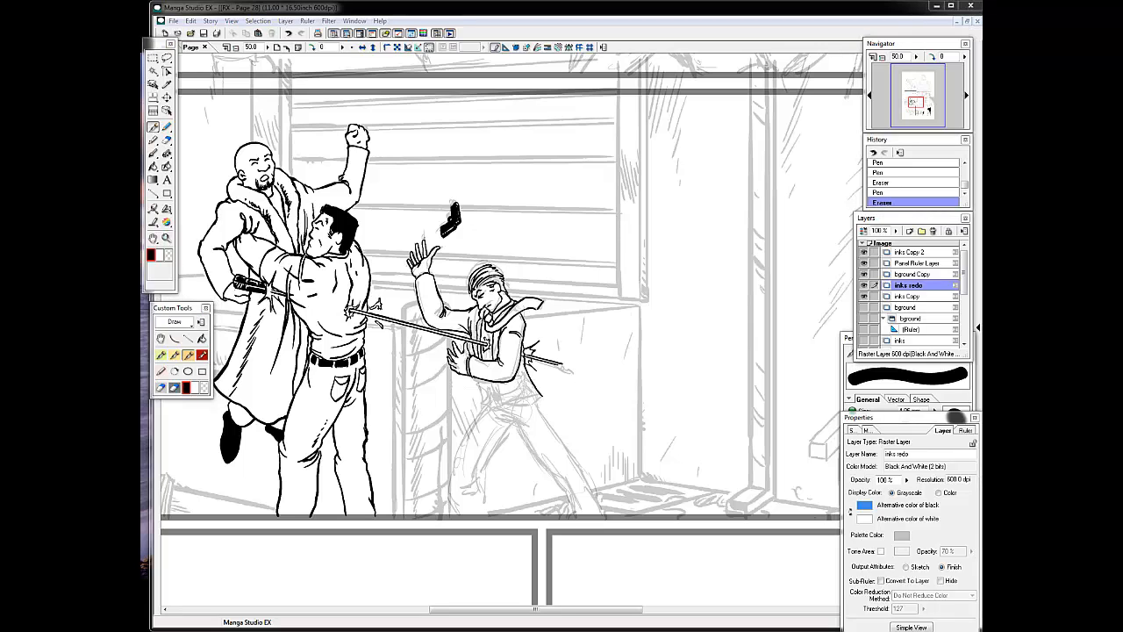
drag(503, 337, 505, 344)
mouse_move(501, 339)
mouse_down()
mouse_move(501, 348)
mouse_move(526, 326)
mouse_move(483, 321)
mouse_up()
drag(480, 306, 483, 318)
drag(482, 307, 484, 319)
drag(481, 309, 484, 315)
drag(481, 307, 486, 319)
drag(481, 310, 485, 322)
drag(482, 312, 487, 323)
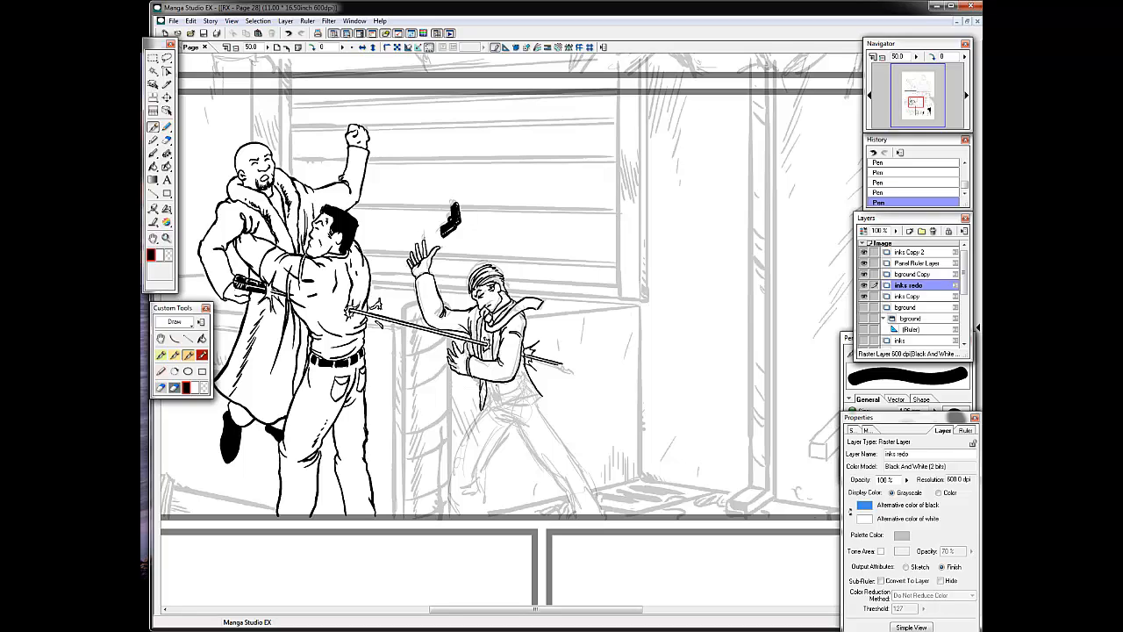
Ink the hem of the bandana man's jacket and his belt with its buckle.
drag(497, 385, 543, 405)
drag(509, 406, 532, 408)
drag(532, 408, 545, 402)
drag(467, 376, 451, 367)
mouse_move(457, 370)
mouse_down()
mouse_move(447, 356)
mouse_move(467, 375)
mouse_up()
mouse_move(452, 368)
mouse_down()
mouse_move(516, 380)
mouse_move(488, 399)
mouse_up()
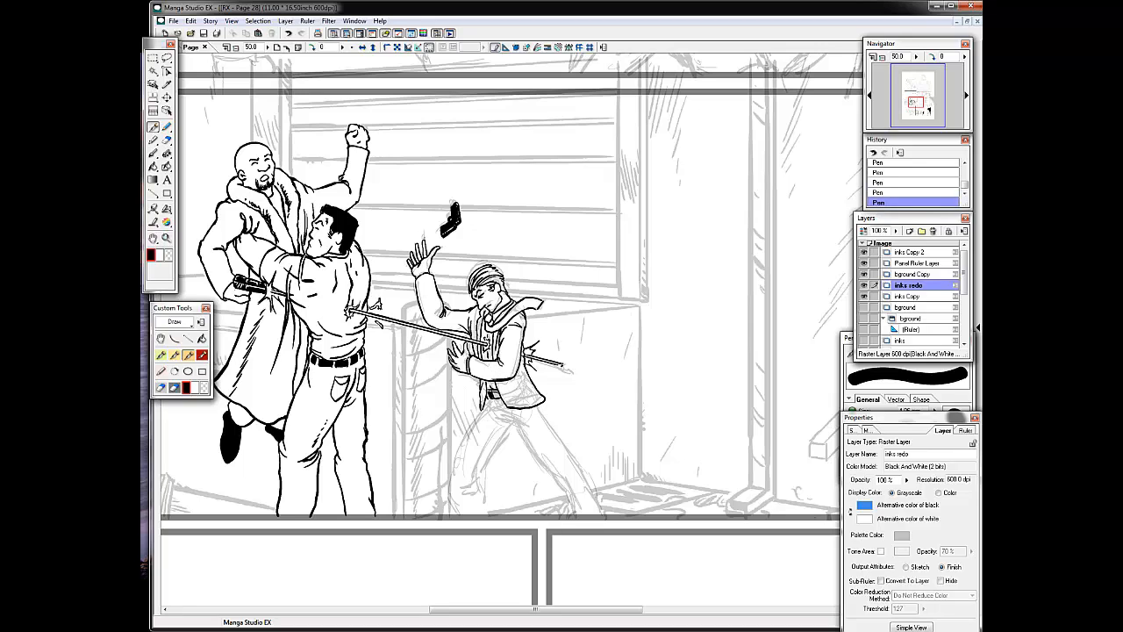
Ink the sword's protruding tip and the bandana man's bent front leg, redoing the misplaced trouser lines.
drag(562, 362, 568, 366)
mouse_move(497, 410)
mouse_down()
mouse_move(530, 428)
mouse_move(453, 476)
mouse_up()
key(ctrl+z)
key(ctrl+z)
drag(514, 418, 465, 491)
mouse_move(474, 483)
mouse_down()
mouse_move(482, 515)
mouse_move(458, 516)
mouse_up()
key(ctrl+z)
drag(476, 487, 480, 515)
Ink both contours of the bandana man's extended rear leg down to the panel's lower border.
drag(540, 405, 578, 464)
drag(523, 435, 558, 480)
drag(578, 464, 601, 515)
drag(556, 478, 600, 515)
key(ctrl+z)
drag(572, 506, 579, 515)
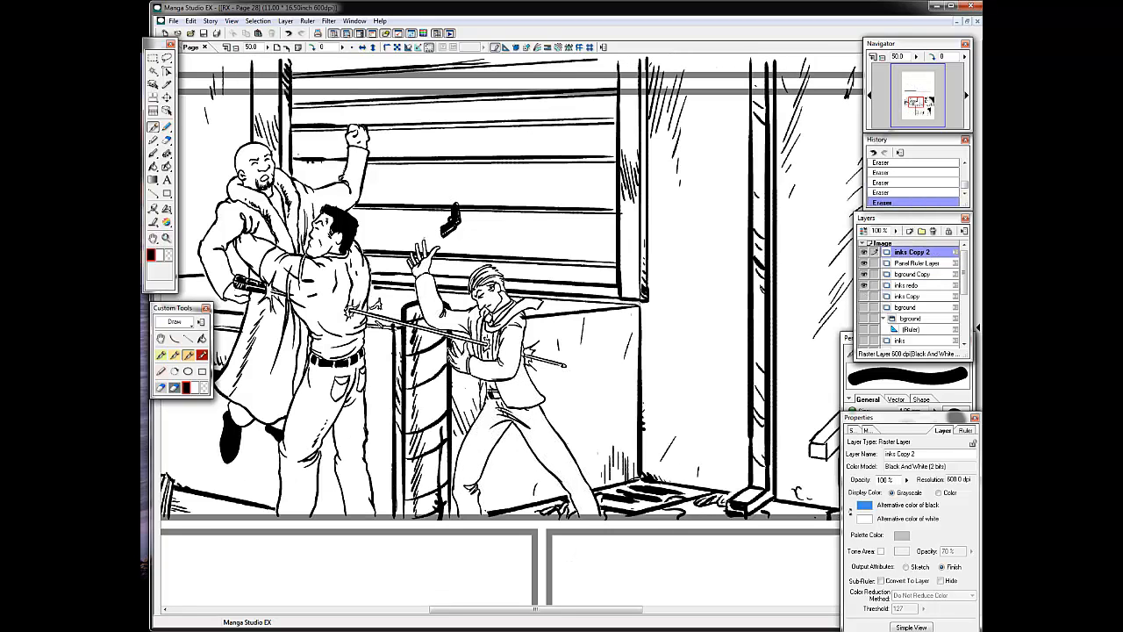
click(907, 285)
click(912, 251)
drag(385, 326, 395, 329)
click(909, 285)
key(ctrl+z)
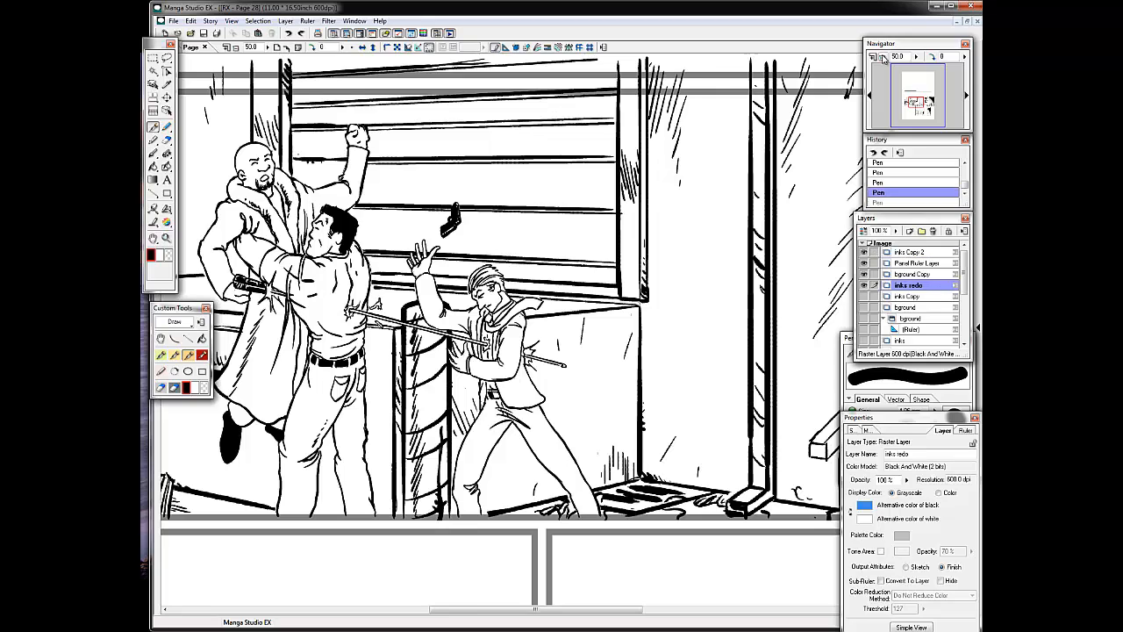
Clear the background ink that overruns the panel borders on the inks Copy 2 layer, using rectangular selections.
key(ctrl+minus)
key(ctrl+minus)
key(ctrl+minus)
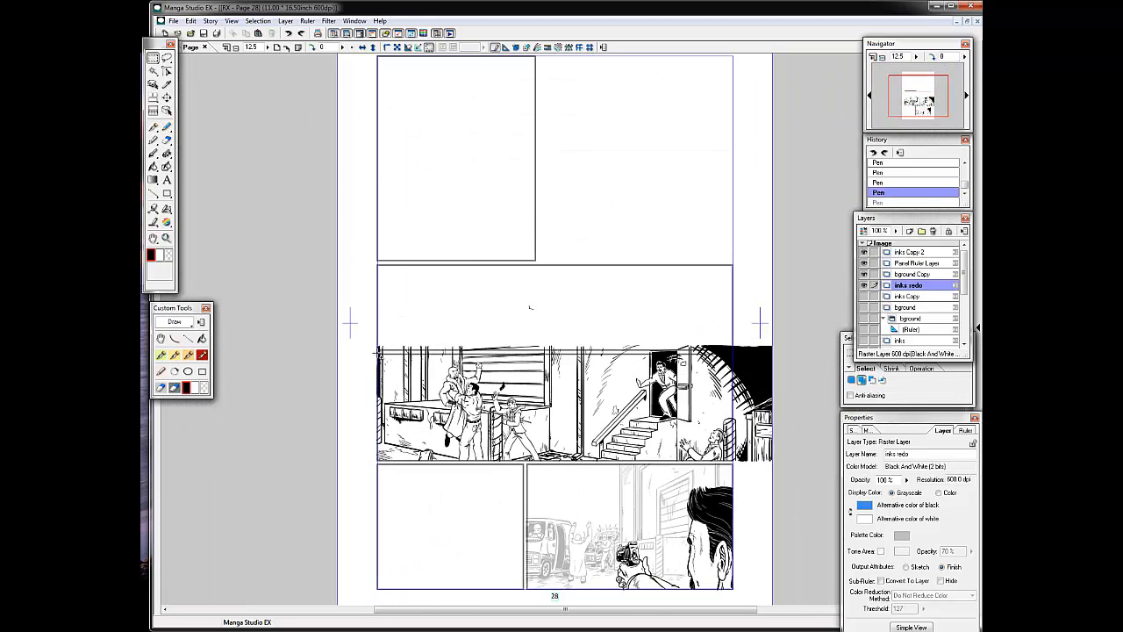
click(912, 252)
drag(377, 353, 356, 466)
key(Delete)
key(ctrl+d)
key(ctrl+d)
key(Delete)
key(ctrl+d)
key(Delete)
key(ctrl+d)
key(Delete)
key(ctrl+d)
Erase stray ink along the wall base below the open door and beside the striped post.
key(ctrl+plus)
drag(657, 278, 379, 128)
key(ctrl+plus)
mouse_move(562, 351)
mouse_down()
mouse_move(490, 277)
mouse_move(497, 403)
mouse_up()
key(e)
key(bracketright)
key(bracketleft)
mouse_move(401, 333)
mouse_down()
mouse_move(421, 342)
mouse_move(422, 405)
mouse_up()
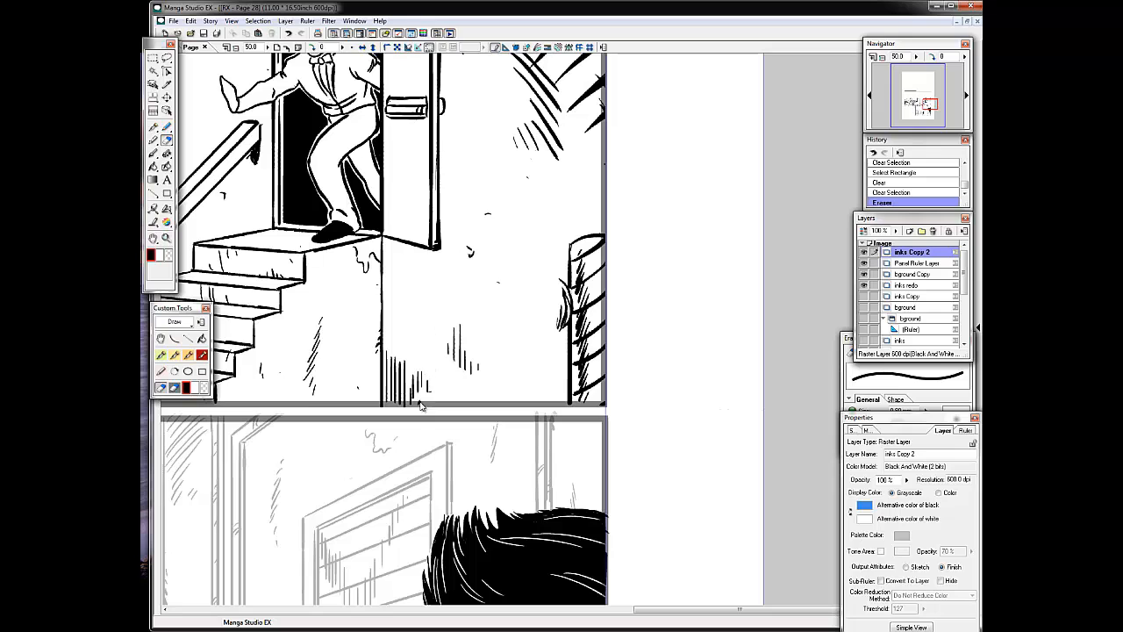
mouse_move(564, 327)
mouse_down()
mouse_move(564, 282)
mouse_move(570, 326)
mouse_up()
Extend the vertical hatching along the base of the wall below the open door.
key(p)
drag(453, 355, 459, 399)
mouse_move(465, 360)
mouse_down()
mouse_move(465, 397)
mouse_move(449, 403)
mouse_up()
key(ctrl+z)
drag(482, 376, 482, 404)
Select the gutter strip below the staircase panel on the bground Copy layer and clear it.
mouse_move(518, 305)
mouse_down()
mouse_move(518, 363)
mouse_move(753, 207)
mouse_move(707, 264)
mouse_up()
click(866, 276)
click(157, 61)
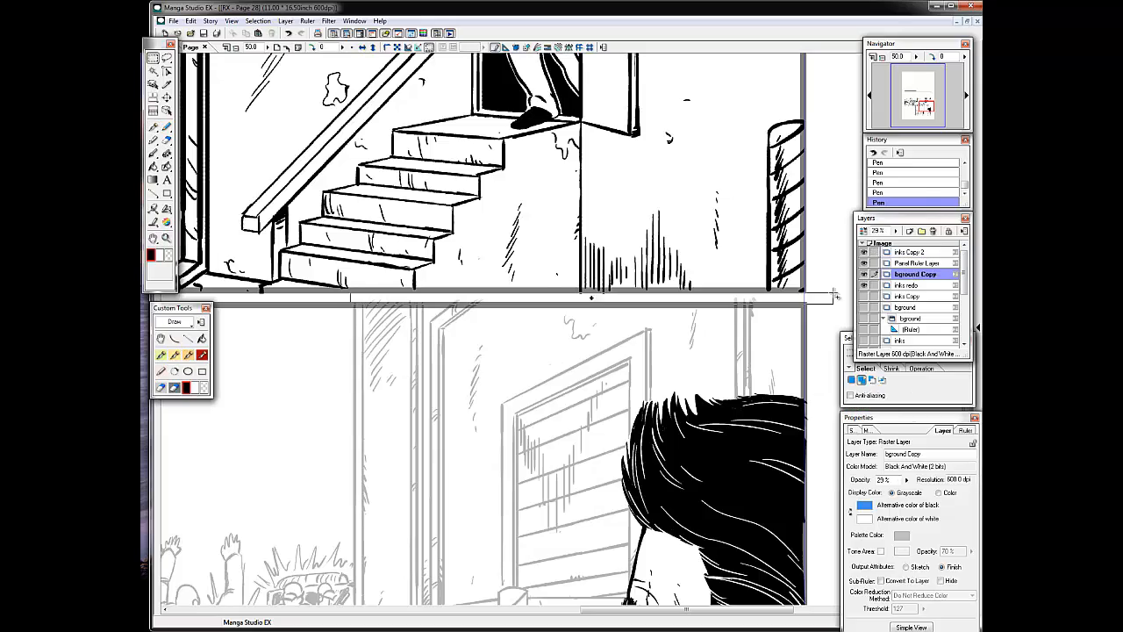
drag(834, 296, 338, 301)
key(Delete)
key(ctrl+d)
On the inks redo layer, add hatching by the bandana man's front leg and touch up his raised arm and bandana.
drag(926, 107, 916, 103)
click(882, 57)
click(873, 57)
click(188, 355)
click(903, 285)
drag(466, 406, 453, 446)
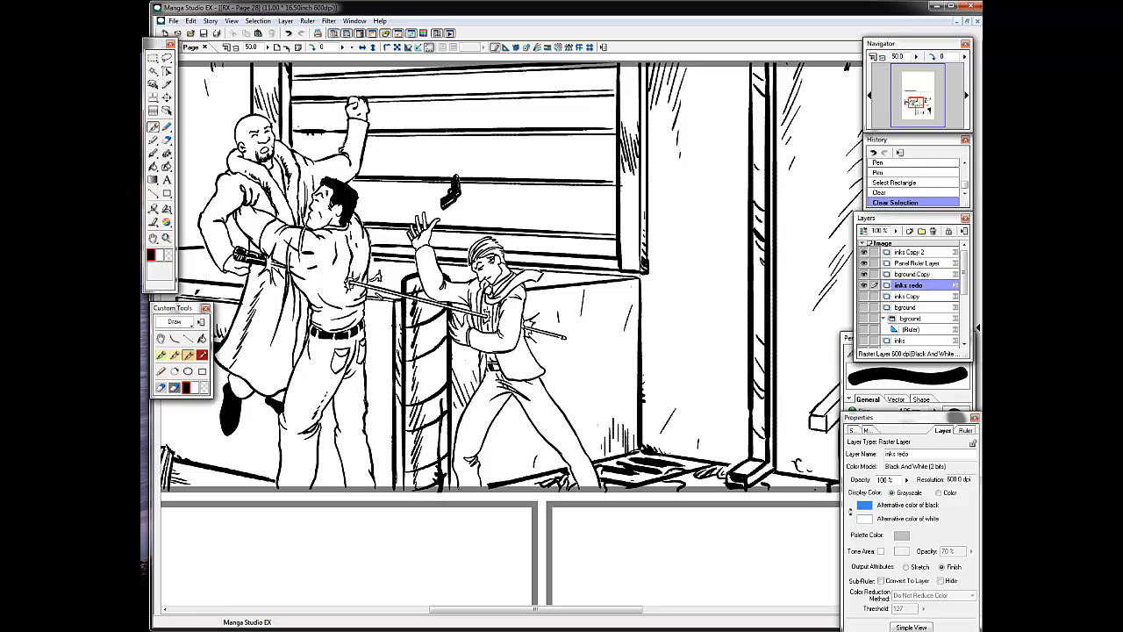
drag(482, 366, 464, 405)
drag(482, 377, 462, 416)
drag(480, 388, 458, 426)
drag(479, 396, 456, 435)
key(ctrl+z)
drag(415, 247, 430, 285)
drag(470, 249, 481, 239)
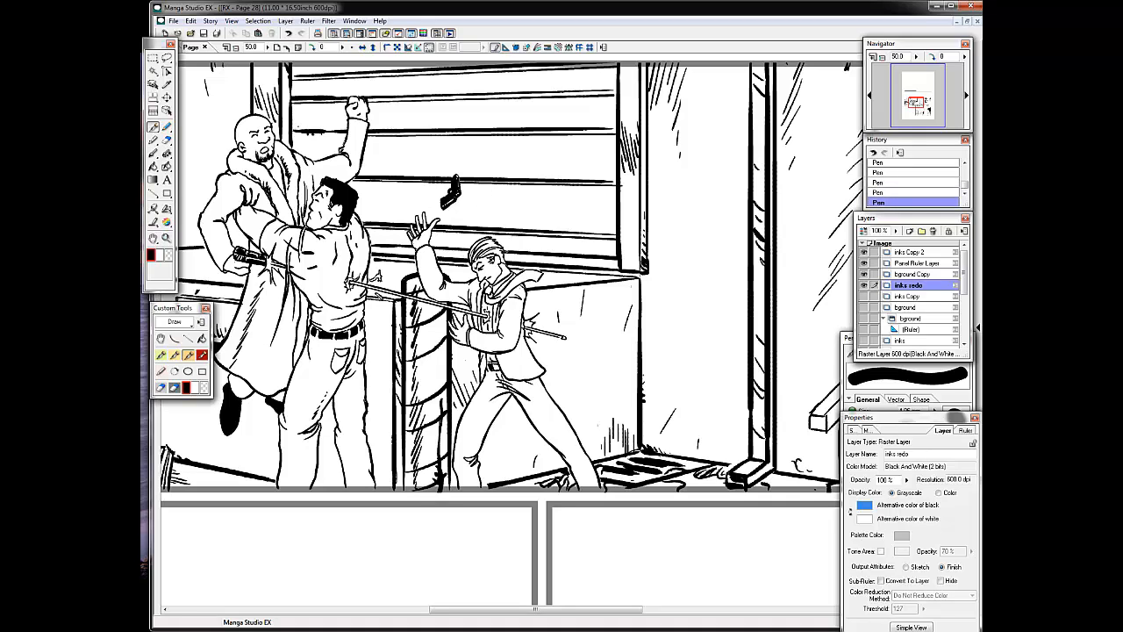
On the inks Copy 2 layer, strengthen the shutter frame's lower corner and the ground lines at the wall's base.
click(911, 252)
drag(652, 272, 625, 267)
drag(621, 268, 621, 177)
drag(622, 195, 621, 231)
mouse_move(640, 450)
mouse_down()
mouse_move(623, 455)
mouse_move(634, 466)
mouse_up()
mouse_move(662, 461)
mouse_down()
mouse_move(623, 473)
mouse_move(636, 471)
mouse_up()
drag(641, 473, 610, 478)
key(ctrl+minus)
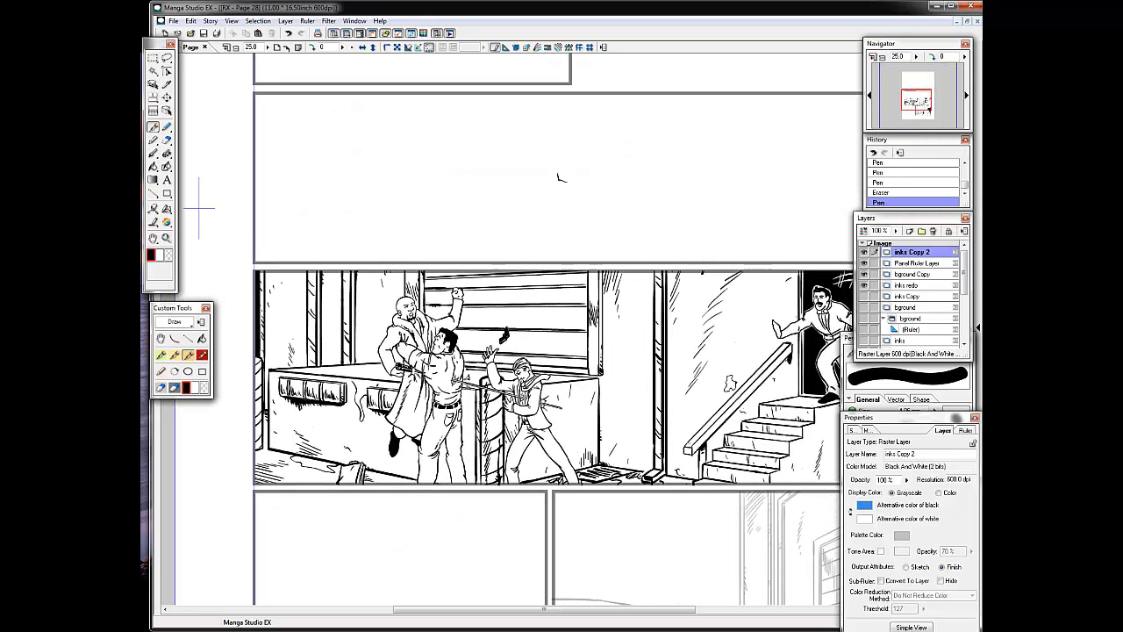
Touch up the wall texture by the staircase and the black support under the handrail's upper end.
drag(717, 375, 708, 386)
mouse_move(709, 377)
mouse_down()
mouse_move(703, 387)
mouse_move(544, 354)
mouse_up()
key(ctrl+plus)
drag(788, 349, 792, 364)
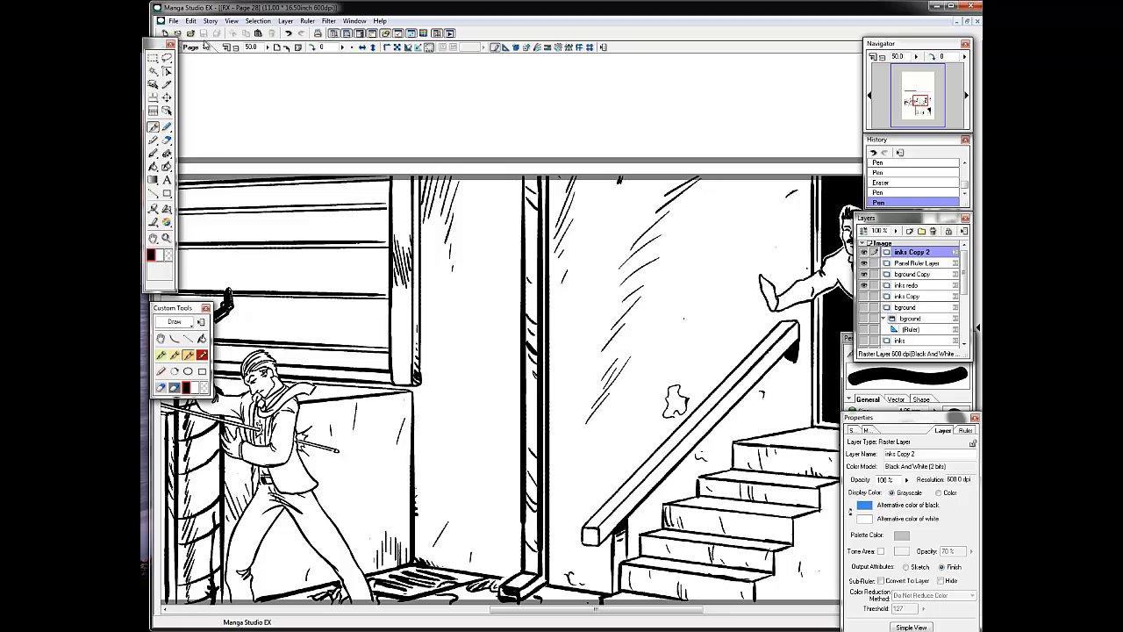
Turn on the visibility of the inks Copy layer.
key(ctrl+z)
key(ctrl+minus)
drag(921, 101, 913, 114)
scroll(895, 301, down, 4)
click(864, 321)
click(864, 311)
click(864, 321)
scroll(895, 302, up, 4)
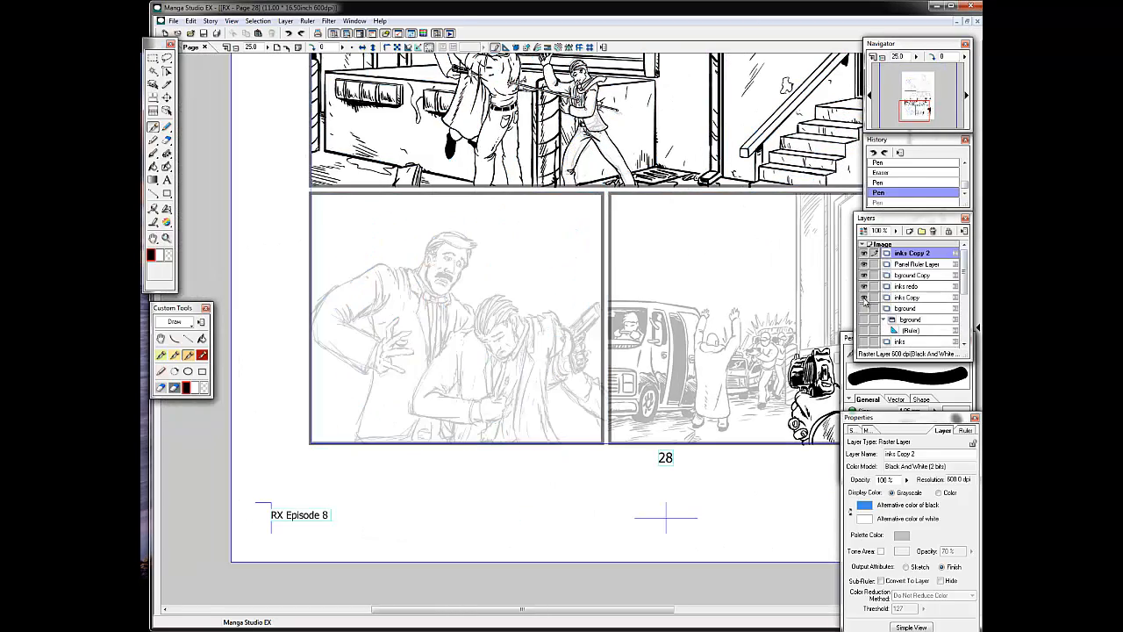
click(864, 298)
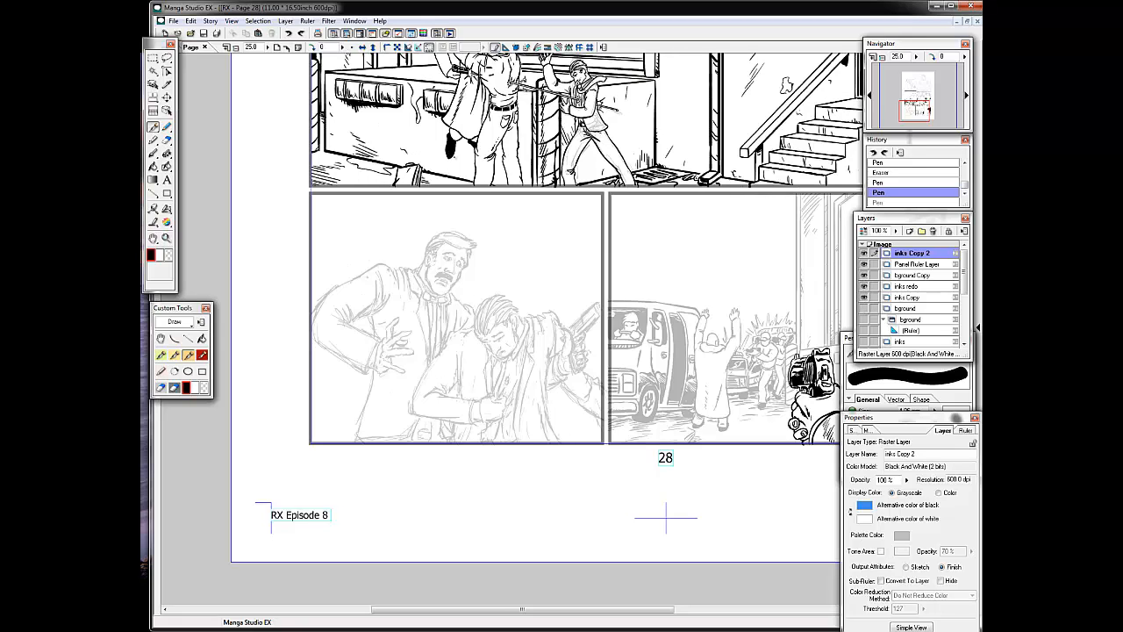
key(ctrl+y)
On the inks redo layer, ink the moustached man's jaw and face contour in the page's lower-left panel.
drag(914, 111, 913, 110)
click(909, 287)
key(ctrl+plus)
drag(577, 340, 546, 405)
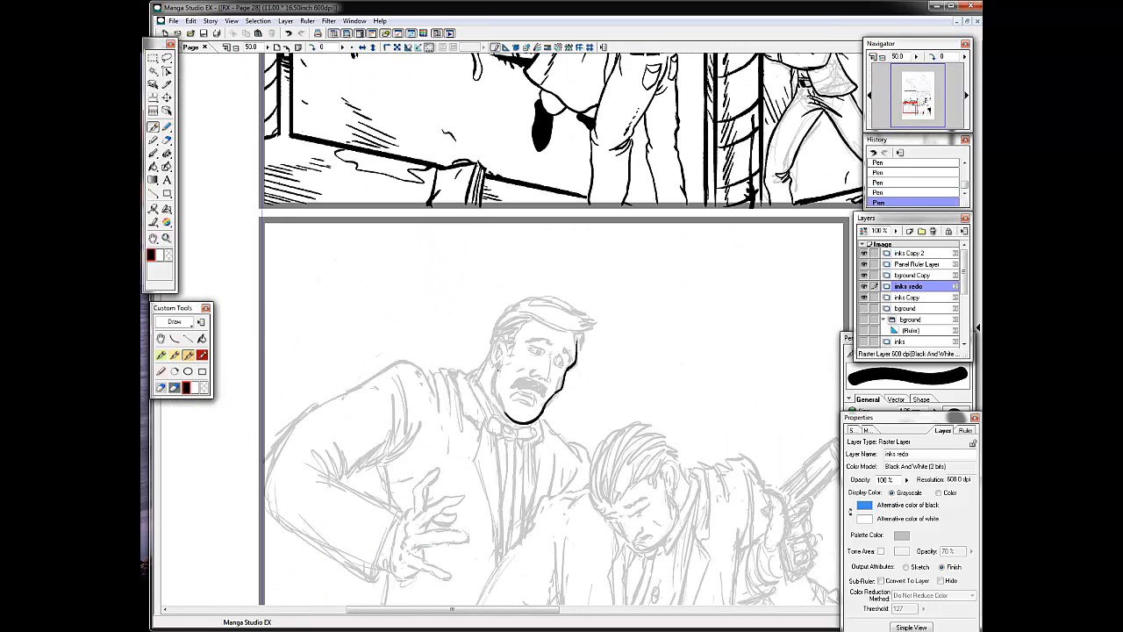
drag(495, 366, 505, 412)
drag(516, 399, 531, 391)
drag(521, 405, 536, 399)
key(ctrl+z)
key(ctrl+z)
key(ctrl+z)
Ink the moustached man's facial features, ear and hair outline.
click(520, 395)
click(533, 400)
mouse_move(550, 355)
mouse_down()
mouse_move(548, 378)
mouse_move(531, 381)
mouse_move(545, 395)
mouse_move(518, 373)
mouse_move(564, 365)
mouse_move(514, 302)
mouse_move(488, 369)
mouse_up()
drag(534, 320, 508, 358)
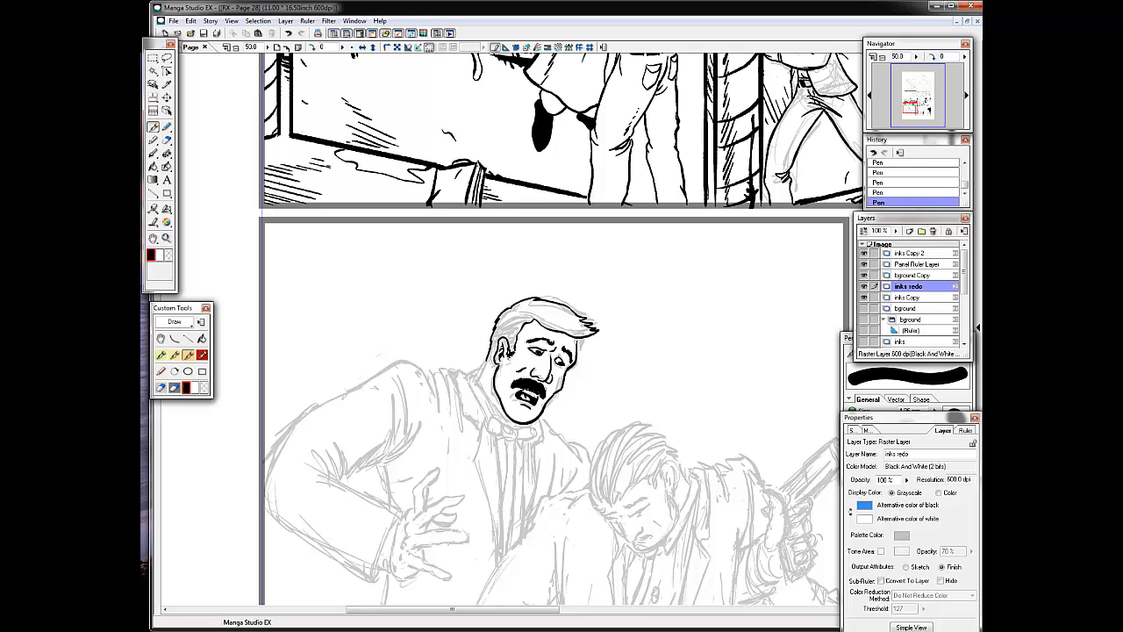
Fill the moustached man's hair with solid black and touch up its edge by the forehead.
key(g)
click(571, 319)
key(p)
drag(579, 337, 579, 355)
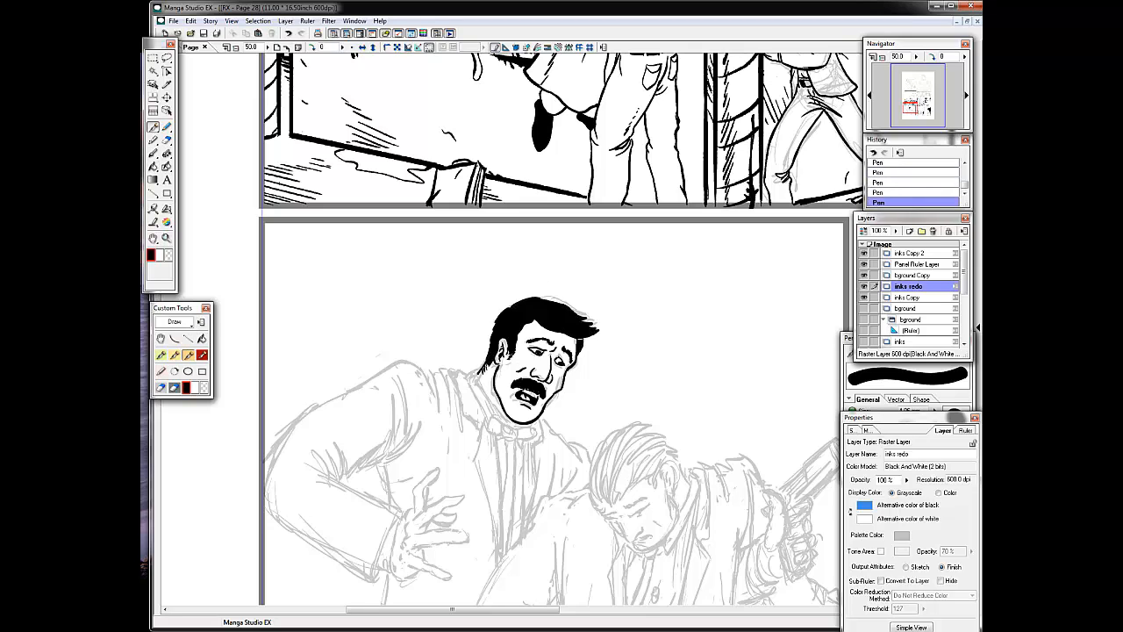
key(ctrl+z)
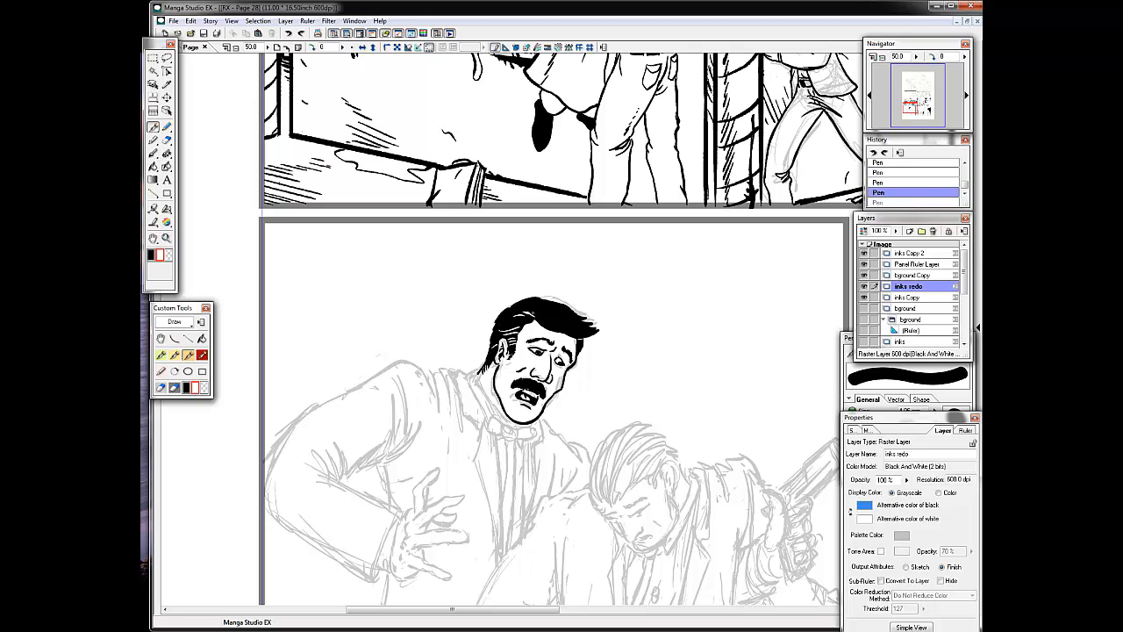
Draw thin white highlight strands through the moustached man's black hair.
drag(530, 304, 558, 312)
drag(549, 329, 587, 321)
key(ctrl+z)
key(x)
Ink the moustached man's collar, bow tie and the long edge of his jacket lapel.
drag(476, 375, 505, 424)
mouse_move(479, 371)
mouse_down()
mouse_move(465, 378)
mouse_move(476, 399)
mouse_up()
mouse_move(449, 370)
mouse_down()
mouse_move(466, 446)
mouse_move(460, 414)
mouse_up()
drag(476, 398, 494, 426)
drag(493, 421, 519, 440)
drag(519, 430, 501, 561)
drag(468, 418, 497, 564)
Ink the shoulder folds and the outer contour of the moustached man's bent jacket sleeve.
drag(451, 372, 425, 368)
drag(435, 372, 439, 424)
drag(443, 373, 452, 430)
drag(430, 372, 359, 387)
mouse_move(364, 384)
mouse_down()
mouse_move(266, 493)
mouse_move(366, 565)
mouse_up()
drag(303, 529, 368, 553)
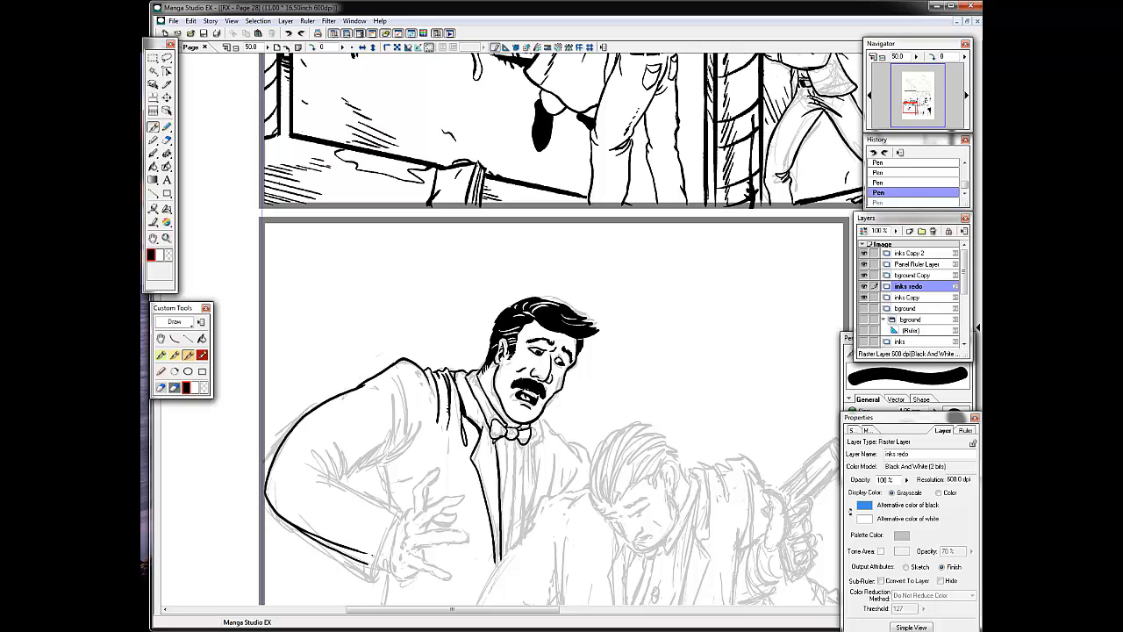
Ink the elbow creases, inner sleeve edge and armpit folds of the moustached man's jacket.
drag(312, 462, 340, 480)
drag(342, 484, 400, 511)
drag(337, 444, 346, 479)
mouse_move(392, 397)
mouse_down()
mouse_move(348, 473)
mouse_move(393, 449)
mouse_up()
mouse_move(401, 368)
mouse_down()
mouse_move(404, 434)
mouse_move(380, 466)
mouse_up()
drag(383, 464, 392, 505)
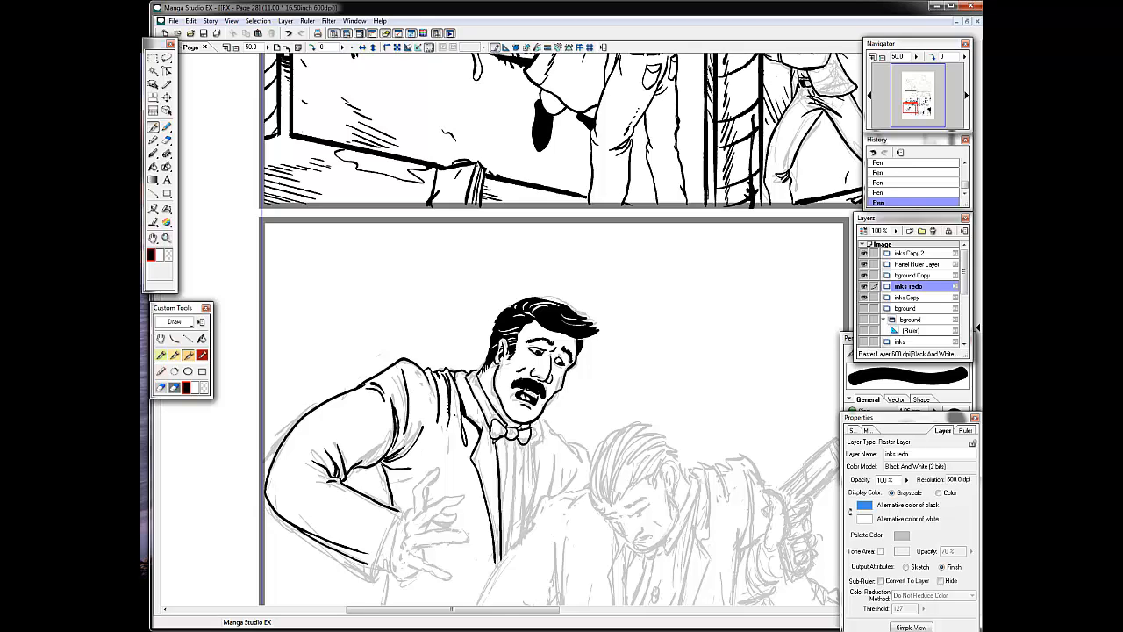
drag(448, 394, 448, 431)
Ink the spread fingers and thumb of the moustached man's hand.
drag(394, 495, 405, 505)
drag(413, 509, 418, 488)
mouse_move(418, 487)
mouse_down()
mouse_move(439, 474)
mouse_move(409, 509)
mouse_up()
drag(420, 521, 463, 496)
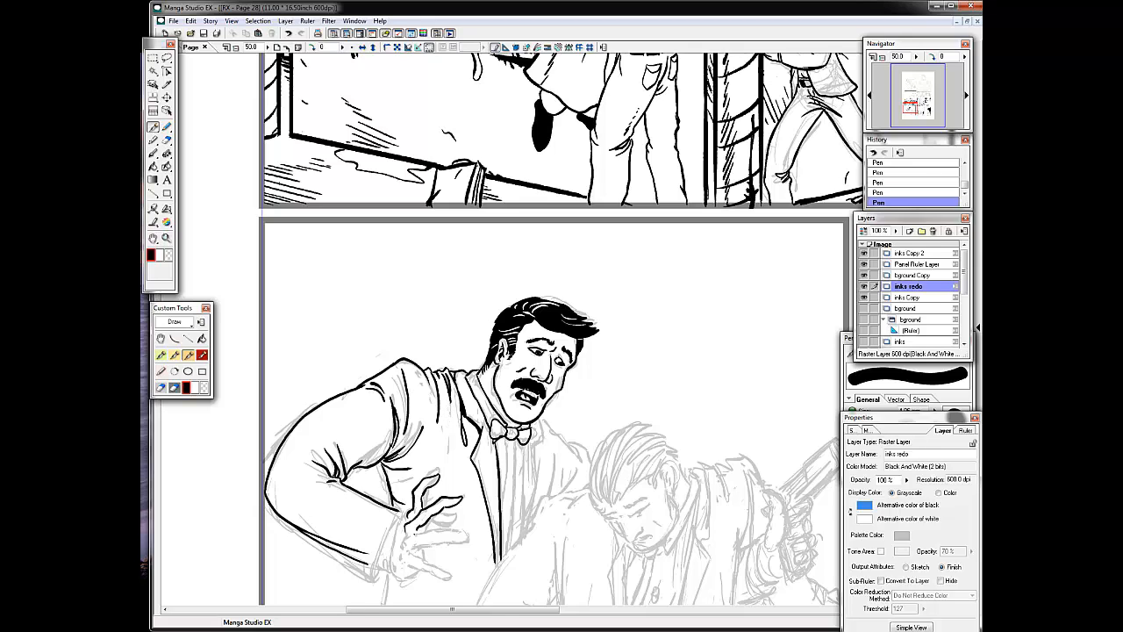
drag(414, 535, 467, 537)
drag(463, 534, 415, 546)
mouse_move(448, 495)
mouse_down()
mouse_move(462, 498)
mouse_move(401, 548)
mouse_move(404, 567)
mouse_up()
drag(410, 552, 429, 564)
drag(405, 564, 448, 582)
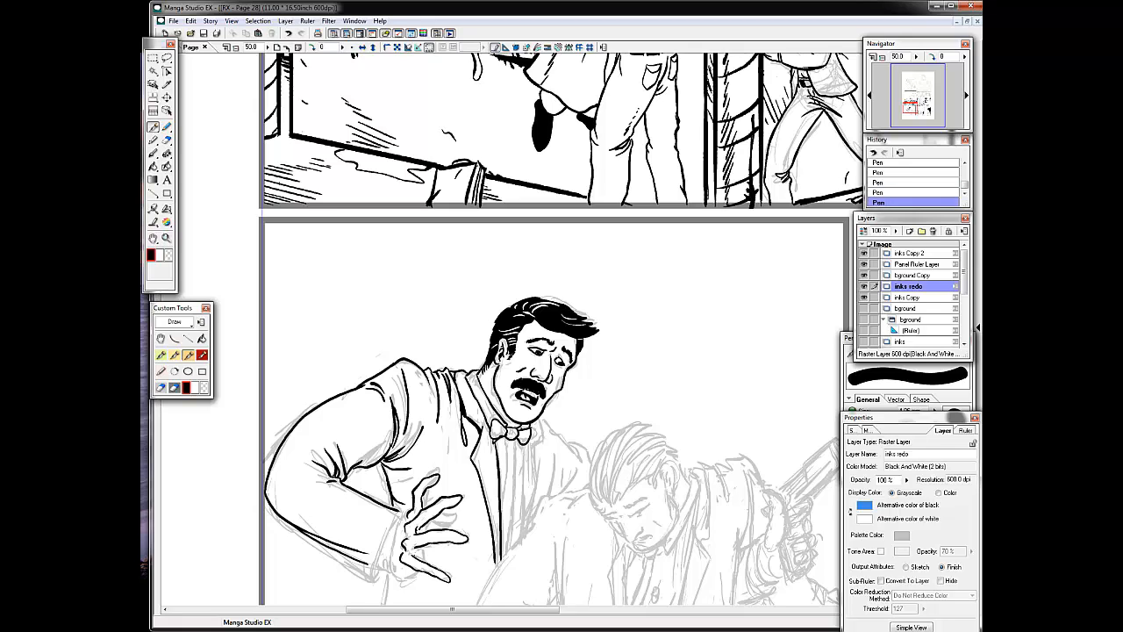
Ink the palm and wrist lines of the moustached man's hand and the shirt cuff with its button.
drag(417, 530, 391, 575)
drag(407, 514, 397, 528)
drag(397, 567, 412, 577)
drag(416, 569, 406, 576)
drag(399, 569, 408, 577)
drag(413, 569, 416, 548)
mouse_move(417, 549)
mouse_down()
mouse_move(457, 540)
mouse_move(411, 558)
mouse_move(448, 522)
mouse_up()
mouse_move(440, 525)
mouse_down()
mouse_move(451, 522)
mouse_move(399, 576)
mouse_up()
click(908, 377)
key(ctrl+z)
mouse_move(397, 512)
mouse_down()
mouse_move(377, 572)
mouse_move(384, 548)
mouse_move(386, 567)
mouse_up()
Ink the side and bottom edges of the moustached man's jacket down to the panel border.
drag(300, 438, 272, 240)
drag(360, 376, 353, 421)
mouse_move(388, 384)
mouse_down()
mouse_move(325, 512)
mouse_move(447, 507)
mouse_up()
drag(456, 470, 448, 507)
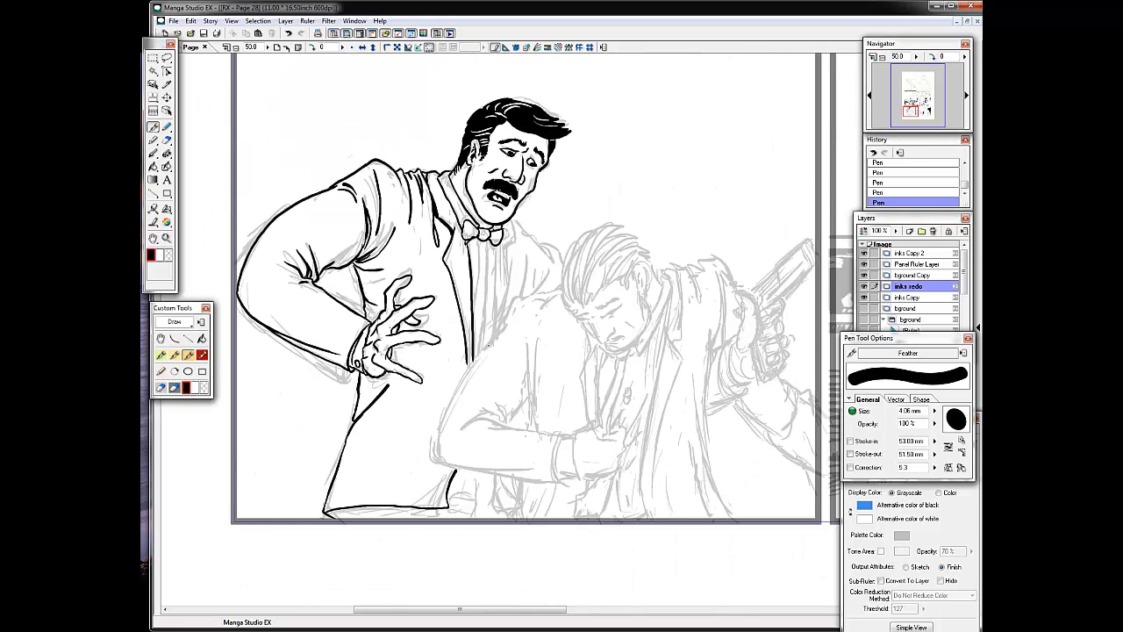
drag(466, 270, 446, 360)
key(ctrl+z)
key(ctrl+z)
drag(432, 193, 438, 230)
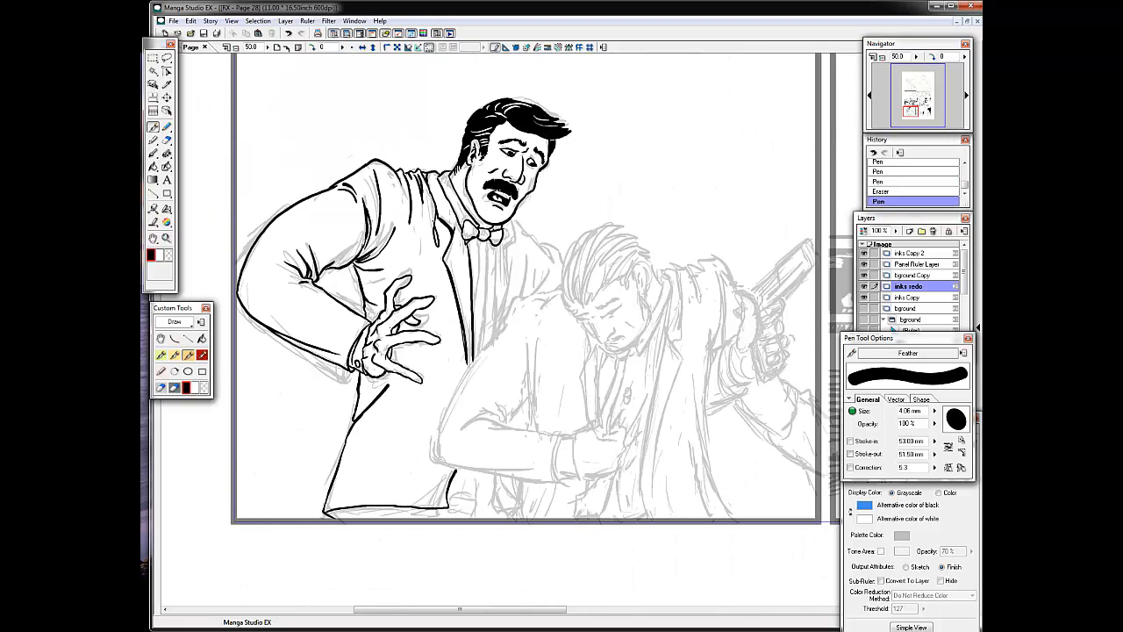
key(ctrl+z)
Add fold lines below the moustached man's hand and darken the underside of his jacket hem.
drag(412, 349, 353, 428)
mouse_move(386, 393)
mouse_down()
mouse_move(349, 435)
mouse_move(331, 504)
mouse_move(438, 511)
mouse_up()
mouse_move(353, 510)
mouse_down()
mouse_move(439, 512)
mouse_move(343, 518)
mouse_up()
Ink the moustached man's belt buckle and surrounding clothing details, filling the belt black.
drag(451, 490, 479, 497)
drag(479, 497, 477, 514)
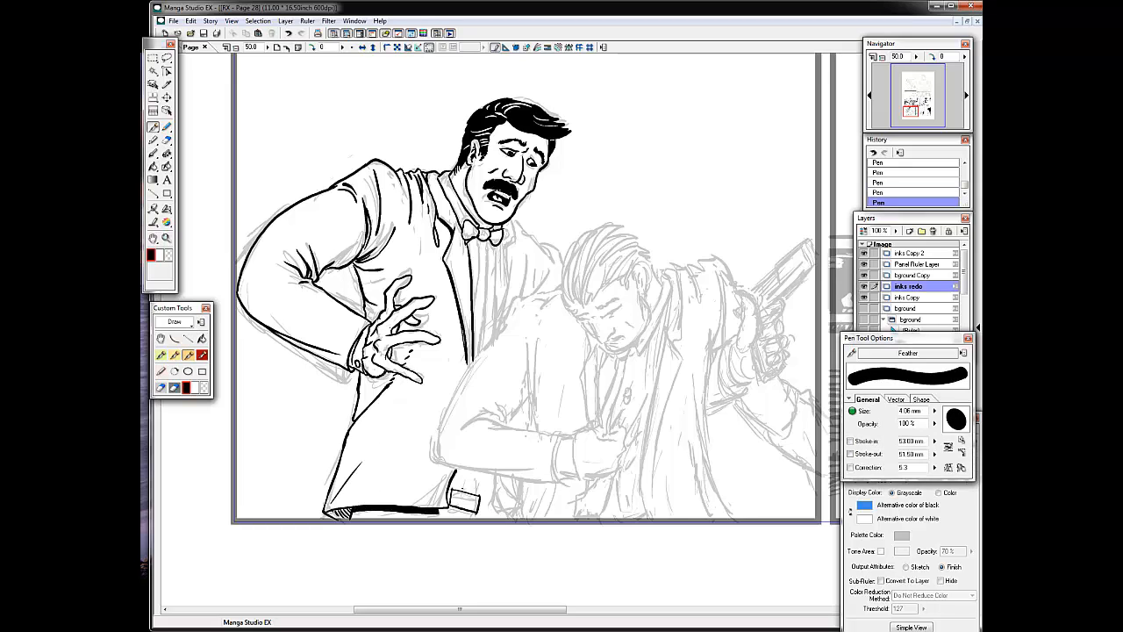
mouse_move(472, 470)
mouse_down()
mouse_move(470, 493)
mouse_move(520, 517)
mouse_move(493, 509)
mouse_move(491, 495)
mouse_up()
key(ctrl+z)
mouse_move(454, 488)
mouse_down()
mouse_move(449, 503)
mouse_move(491, 513)
mouse_up()
click(462, 511)
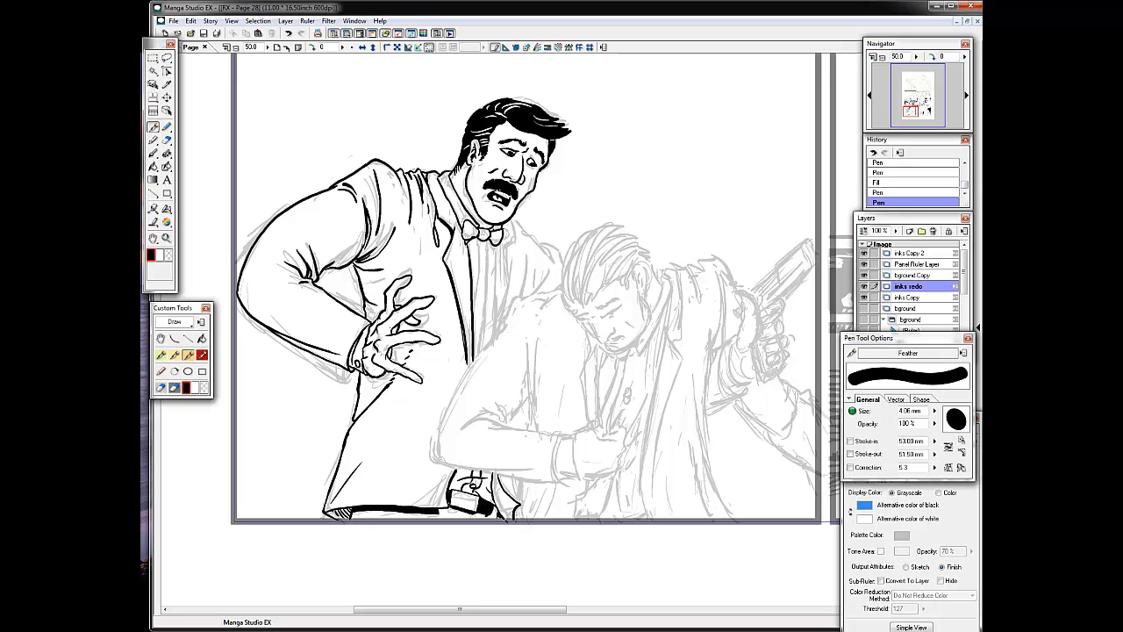
Ink the moustached man's shirt pleats, the far lapel and the far shoulder of his jacket.
drag(480, 239, 474, 355)
mouse_move(490, 239)
mouse_down()
mouse_move(485, 348)
mouse_move(496, 334)
mouse_up()
drag(506, 236, 501, 331)
drag(514, 218, 507, 242)
mouse_move(514, 219)
mouse_down()
mouse_move(563, 264)
mouse_move(536, 294)
mouse_up()
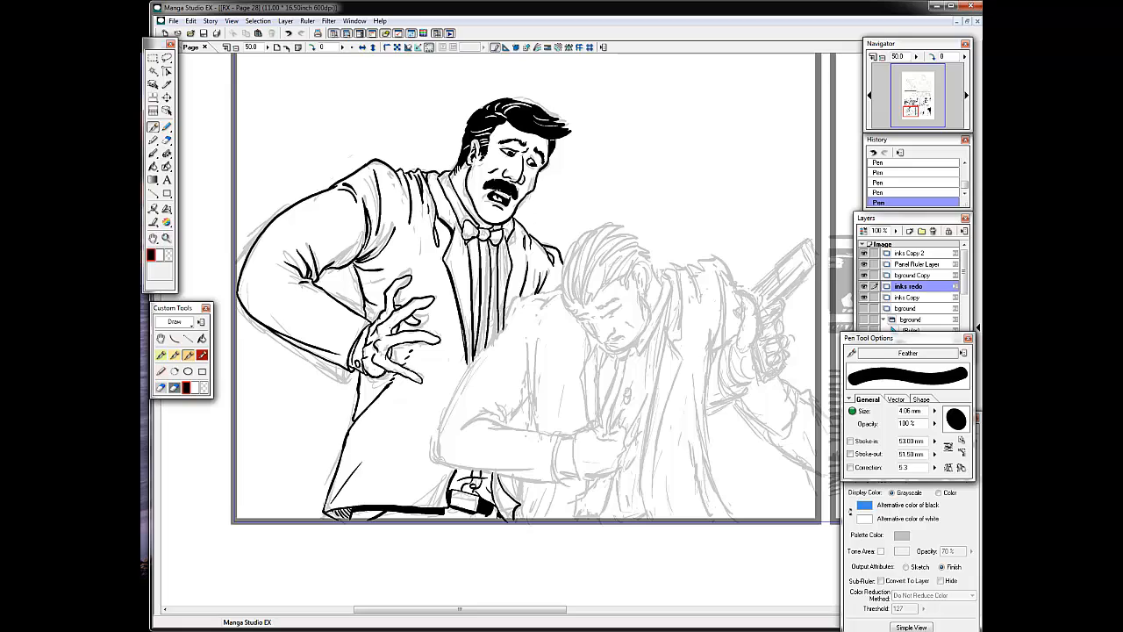
Fill in the moustached man's bow tie with black, keeping small white accents.
drag(466, 225, 475, 239)
key(x)
mouse_move(500, 228)
mouse_down()
mouse_move(493, 241)
mouse_move(476, 237)
mouse_up()
key(ctrl+z)
key(ctrl+z)
key(ctrl+z)
key(ctrl+z)
key(x)
Add the shirt buttons and the dark pleat stripes below the moustached man's bow tie.
key(x)
drag(489, 230, 486, 294)
key(x)
drag(483, 325, 484, 331)
key(ctrl+z)
key(ctrl+z)
drag(473, 245, 479, 253)
drag(499, 245, 500, 332)
key(ctrl+z)
key(ctrl+z)
key(ctrl+z)
Ink the slumped man's near shoulder, upper arm and the folds at his elbow.
mouse_move(509, 325)
mouse_down()
mouse_move(441, 454)
mouse_move(526, 297)
mouse_up()
drag(524, 299, 562, 291)
drag(531, 333, 528, 389)
mouse_move(531, 381)
mouse_down()
mouse_move(533, 430)
mouse_move(508, 418)
mouse_up()
drag(519, 357, 528, 386)
drag(471, 420, 499, 414)
Ink the slumped man's forearm, sleeve folds and shirt cuff.
drag(440, 451, 558, 472)
drag(486, 430, 519, 425)
drag(511, 428, 563, 466)
drag(564, 467, 577, 475)
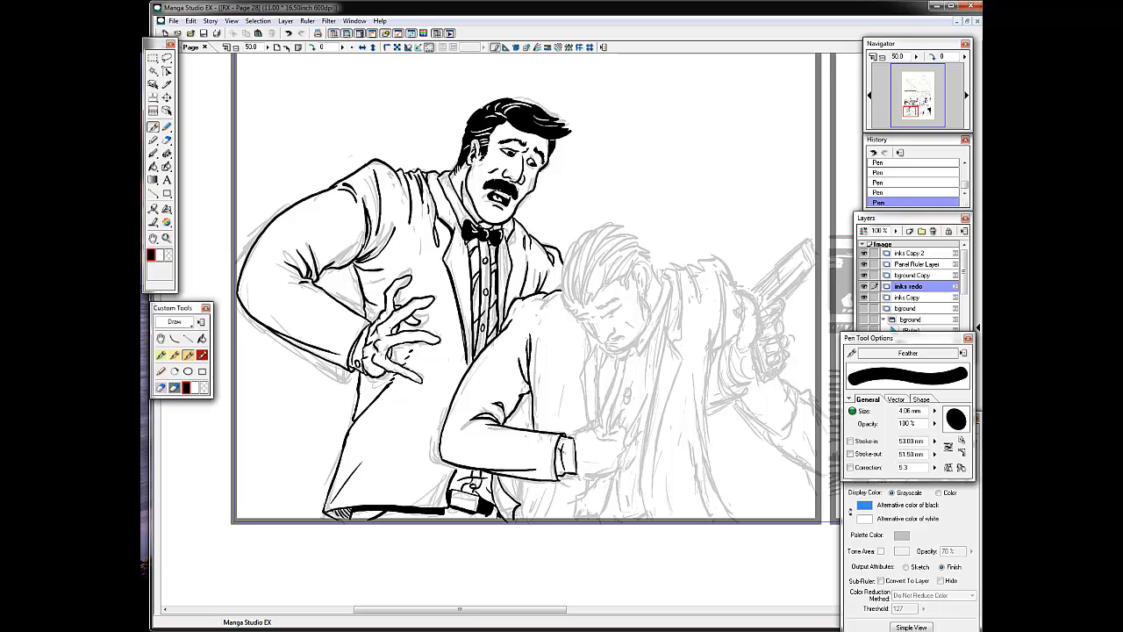
Ink the slumped man's fist with the cloth it grips, and touch up the moustached man's wrist.
drag(576, 437, 600, 424)
mouse_move(598, 361)
mouse_down()
mouse_move(603, 433)
mouse_move(614, 430)
mouse_up()
mouse_move(597, 428)
mouse_down()
mouse_move(607, 436)
mouse_move(622, 424)
mouse_up()
drag(385, 370, 365, 377)
drag(363, 362, 367, 374)
drag(367, 374, 376, 378)
drag(374, 368, 384, 376)
drag(378, 360, 384, 369)
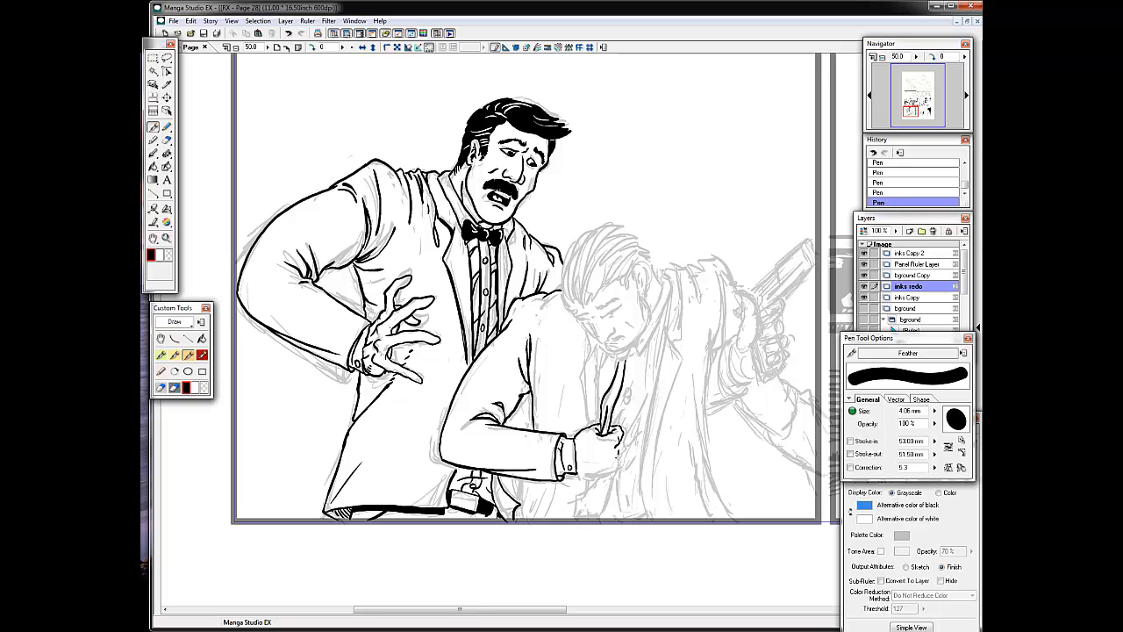
Refine the fingers and knuckles of the slumped man's fist.
key(ctrl+z)
mouse_move(588, 447)
mouse_down()
mouse_move(614, 444)
mouse_move(606, 474)
mouse_move(612, 463)
mouse_up()
key(ctrl+z)
key(ctrl+z)
key(ctrl+z)
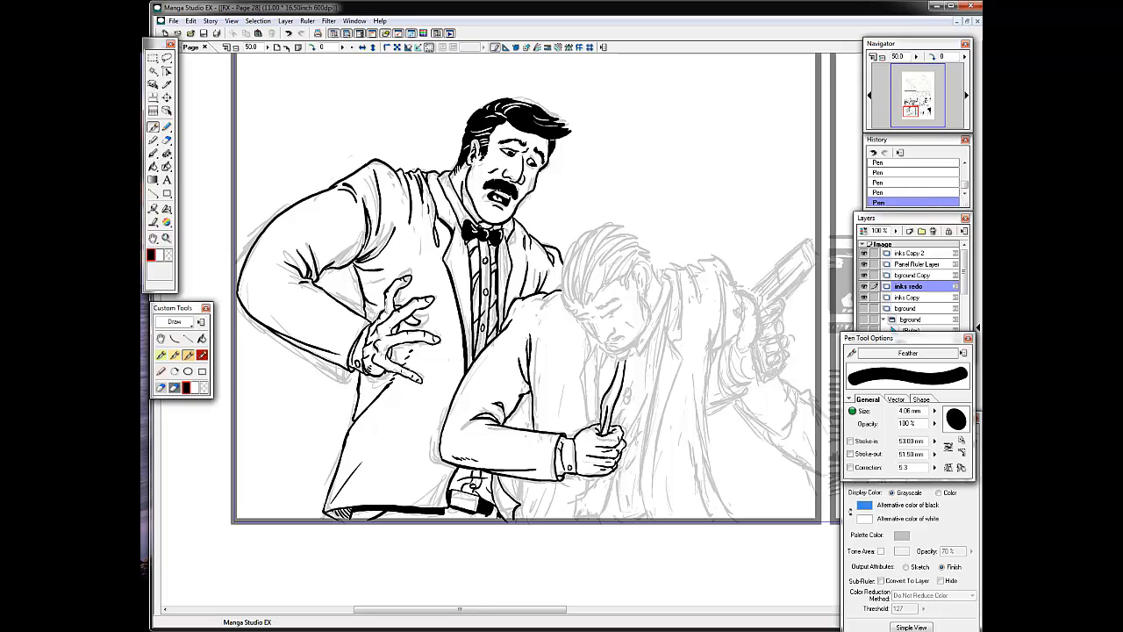
Touch up the moustached man's spread fingers and the crease under his sleeve.
drag(389, 299, 380, 314)
drag(399, 275, 405, 268)
key(ctrl+z)
key(ctrl+z)
mouse_move(365, 264)
mouse_down()
mouse_move(383, 252)
mouse_move(367, 262)
mouse_up()
drag(362, 261, 375, 262)
Add short hatch strokes along the shoulder folds and lapel of the moustached man's jacket.
mouse_move(405, 175)
mouse_down()
mouse_move(420, 227)
mouse_move(436, 241)
mouse_up()
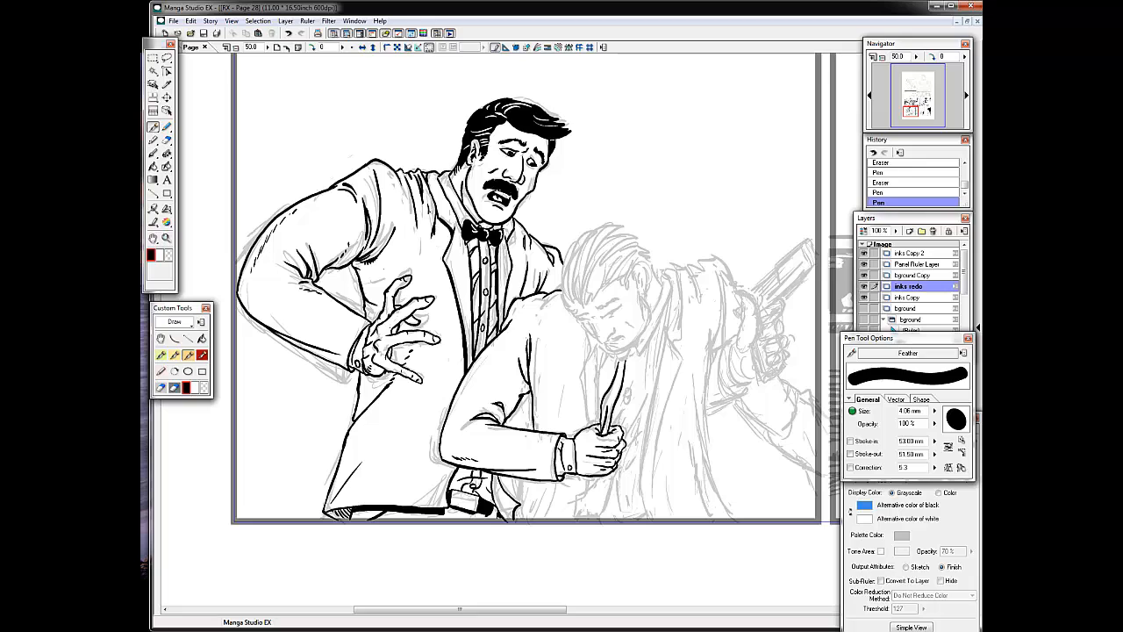
drag(427, 202, 432, 221)
mouse_move(432, 221)
mouse_down()
mouse_move(428, 200)
mouse_move(432, 225)
mouse_up()
drag(435, 220, 442, 241)
drag(466, 288, 469, 304)
Add fold lines to the lower front of the moustached man's jacket and strokes beneath his belt buckle.
drag(422, 410, 386, 450)
drag(450, 465, 424, 494)
key(ctrl+z)
Ink a fold on the slumped man's upper sleeve and the shirt creases radiating from his clenched fist.
key(ctrl+z)
key(ctrl+z)
key(ctrl+z)
key(ctrl+z)
drag(453, 510, 460, 521)
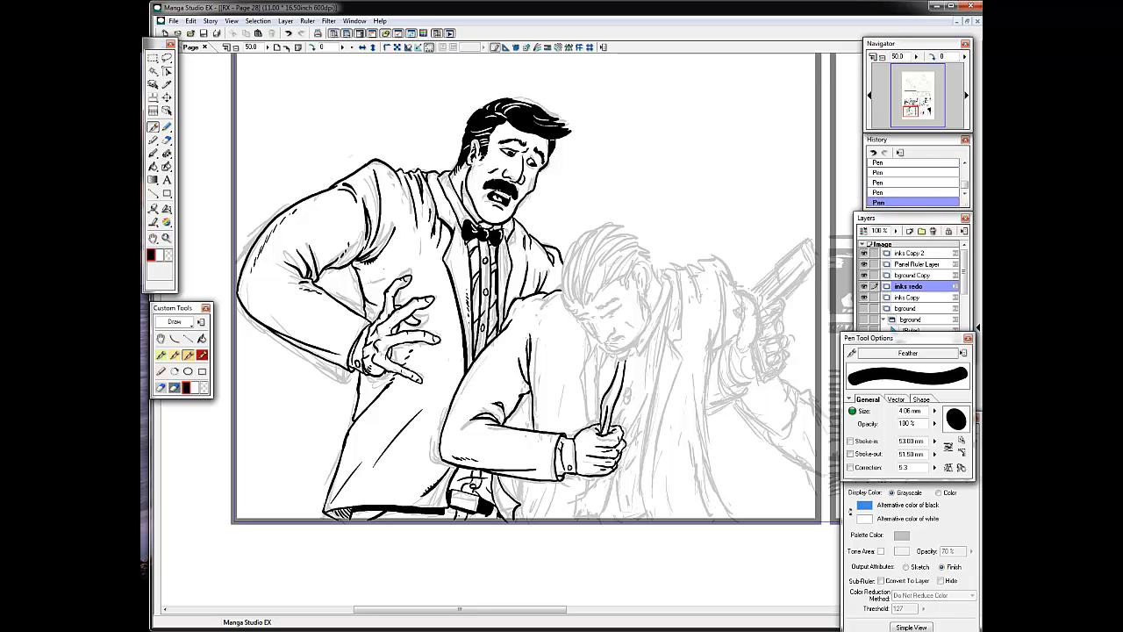
drag(536, 333, 543, 376)
drag(612, 431, 631, 412)
drag(625, 433, 642, 420)
drag(624, 450, 640, 441)
mouse_move(621, 459)
mouse_down()
mouse_move(635, 464)
mouse_move(633, 428)
mouse_move(645, 434)
mouse_up()
key(ctrl+z)
key(ctrl+z)
key(ctrl+z)
drag(621, 453, 641, 457)
drag(618, 463, 641, 490)
Ink the jagged stain outline on the slumped man's shirt above his fist and the collar edge under his chin.
drag(612, 417, 629, 396)
mouse_move(629, 386)
mouse_down()
mouse_move(642, 378)
mouse_move(623, 412)
mouse_up()
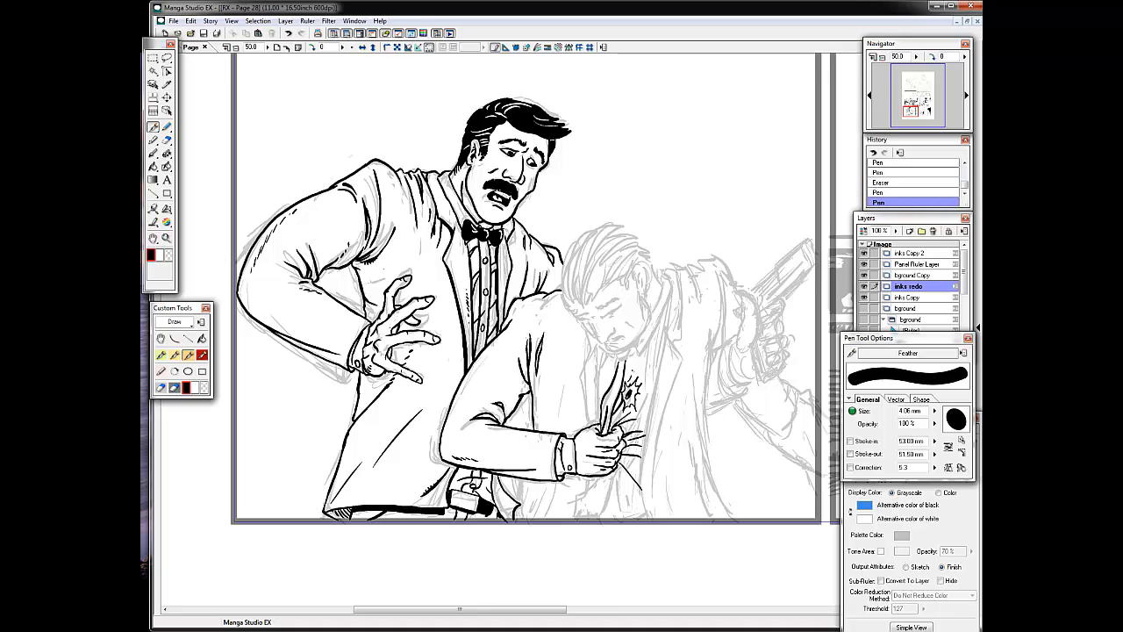
drag(632, 369, 648, 397)
drag(630, 406, 627, 425)
drag(628, 432, 635, 414)
drag(616, 350, 630, 360)
Ink the front edge and lapel of the slumped man's open jacket on the side away from his fist.
mouse_move(673, 279)
mouse_down()
mouse_move(629, 358)
mouse_move(649, 518)
mouse_up()
mouse_move(671, 335)
mouse_down()
mouse_move(684, 361)
mouse_move(651, 495)
mouse_up()
drag(684, 367, 670, 407)
drag(664, 265, 688, 340)
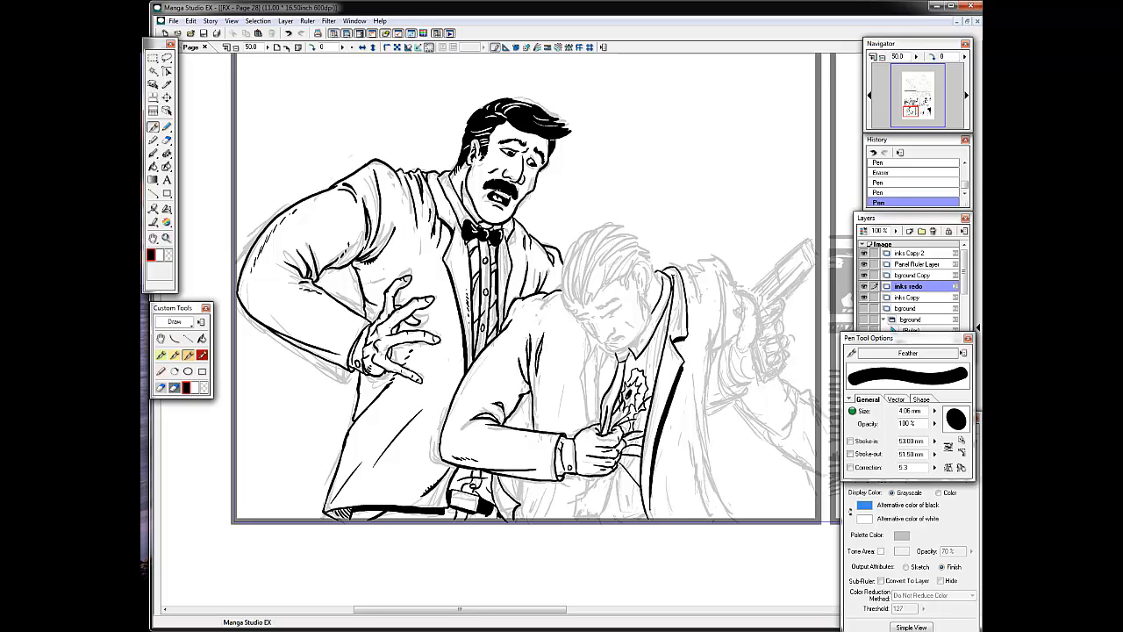
Ink the slumped man's far shoulder with its folds and the long outer side of his jacket down to the panel border.
drag(676, 270, 699, 266)
drag(688, 269, 698, 325)
mouse_move(701, 266)
mouse_down()
mouse_move(737, 288)
mouse_move(715, 342)
mouse_up()
mouse_move(730, 321)
mouse_down()
mouse_move(704, 391)
mouse_move(730, 517)
mouse_up()
key(ctrl+z)
drag(681, 463, 693, 523)
Ink the clothing outlines and shirt creases beneath the slumped man's fist down to the panel border.
mouse_move(620, 465)
mouse_down()
mouse_move(641, 488)
mouse_move(572, 519)
mouse_up()
drag(601, 508, 590, 522)
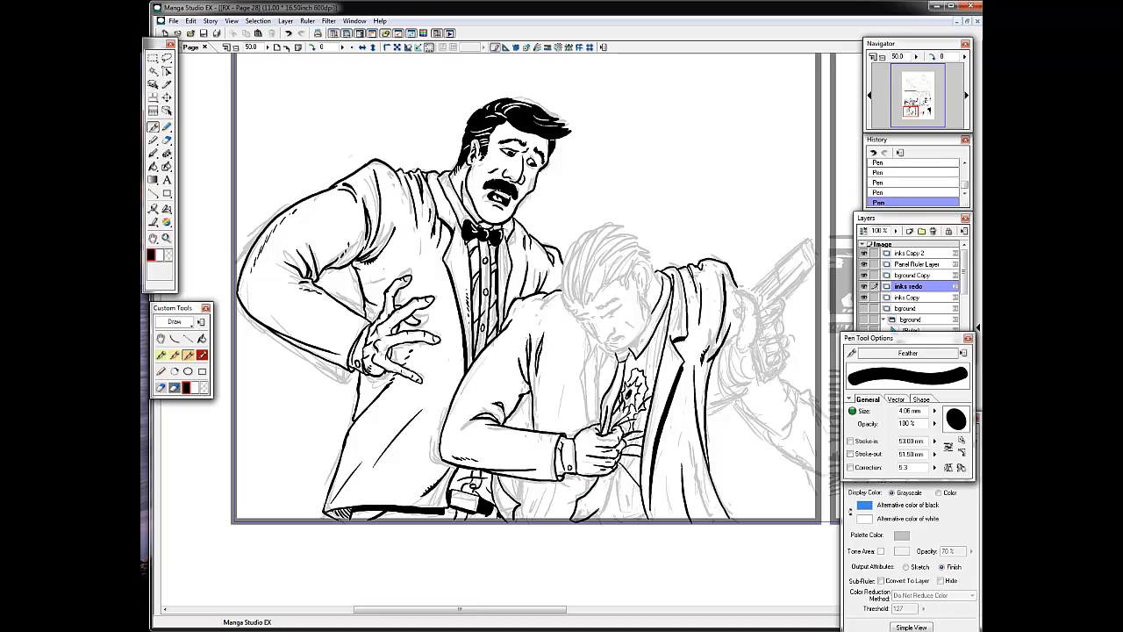
drag(605, 477, 599, 512)
drag(617, 413, 611, 426)
key(ctrl+z)
drag(612, 471, 621, 503)
mouse_move(622, 442)
mouse_down()
mouse_move(633, 436)
mouse_move(641, 455)
mouse_move(637, 433)
mouse_move(644, 519)
mouse_up()
key(ctrl+z)
key(ctrl+z)
key(ctrl+z)
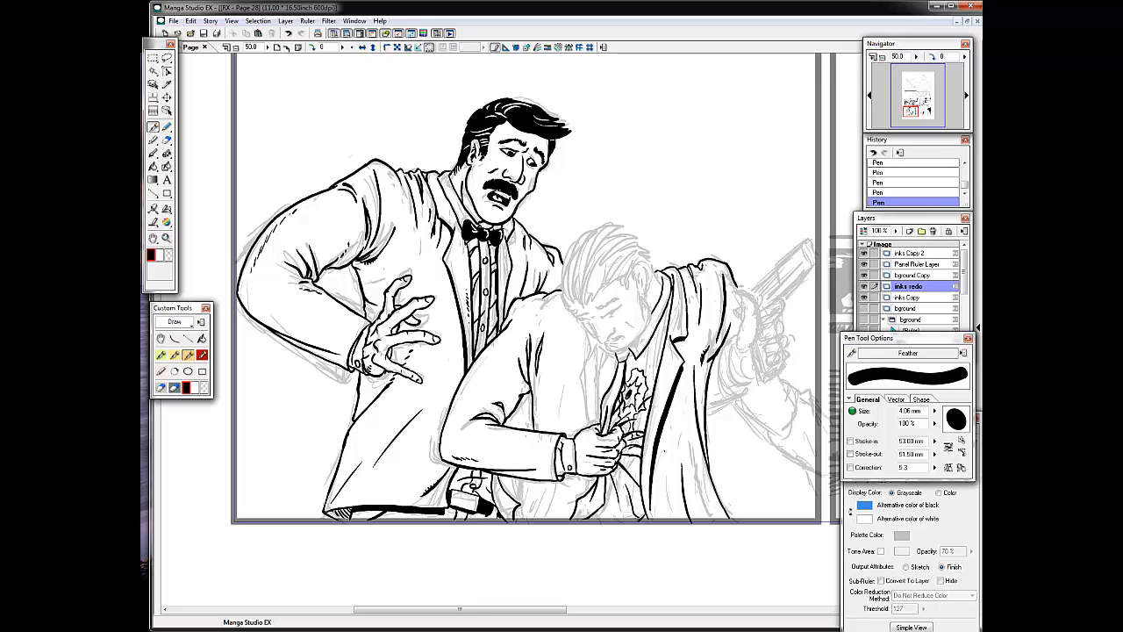
Ink the slumped man's face, including his brow, eyes, nose, mouth, chin and cheek lines.
key(ctrl+z)
key(ctrl+z)
mouse_move(593, 327)
mouse_down()
mouse_move(607, 341)
mouse_move(624, 337)
mouse_up()
key(ctrl+z)
drag(608, 344, 624, 339)
mouse_move(652, 296)
mouse_down()
mouse_move(619, 353)
mouse_move(620, 307)
mouse_up()
key(ctrl+z)
key(ctrl+z)
key(ctrl+z)
mouse_move(606, 318)
mouse_down()
mouse_move(619, 310)
mouse_move(586, 322)
mouse_up()
key(ctrl+z)
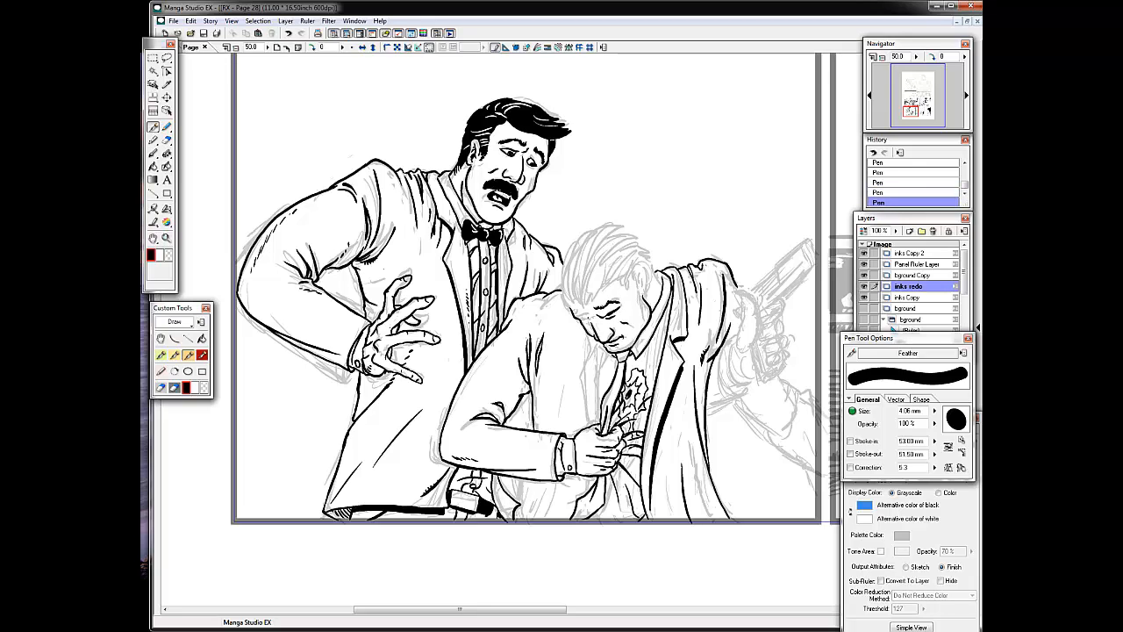
Ink the slumped man's ear and the first swept-back strands and outer outline of his hair.
drag(636, 277, 642, 299)
drag(639, 279, 633, 293)
drag(628, 237, 583, 304)
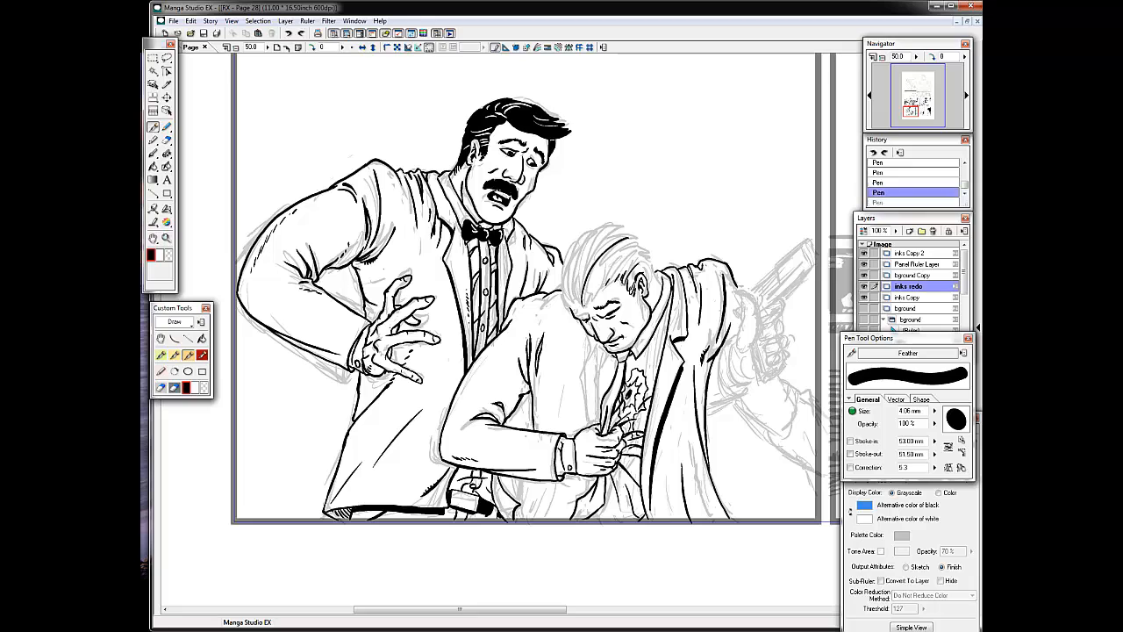
drag(627, 266, 583, 306)
drag(570, 271, 575, 307)
drag(579, 240, 563, 307)
mouse_move(577, 248)
mouse_down()
mouse_move(613, 226)
mouse_move(656, 259)
mouse_up()
Rework the hair behind the slumped man's ear and fill his swept-back hair with more strands.
key(ctrl+z)
drag(639, 258, 655, 274)
key(ctrl+z)
mouse_move(616, 253)
mouse_down()
mouse_move(641, 266)
mouse_move(573, 287)
mouse_up()
drag(620, 248, 589, 298)
drag(573, 258, 568, 298)
drag(563, 264, 561, 301)
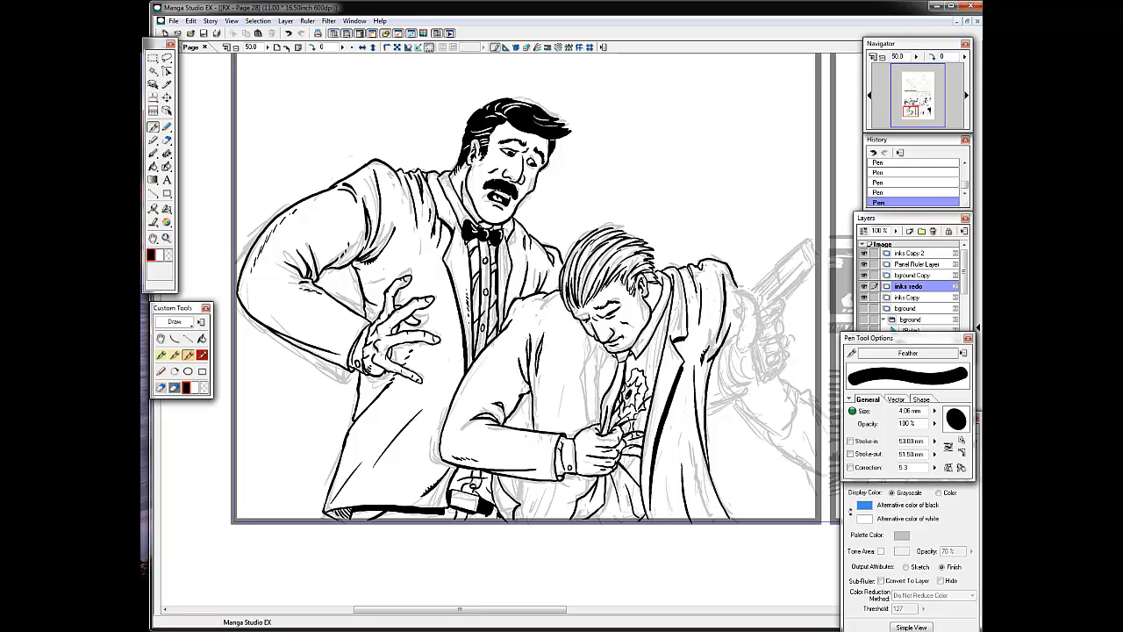
Ink the slumped man's near lapel and jacket edge from his chin to the fist, plus short folds beside it.
drag(638, 294, 634, 301)
drag(597, 342, 613, 359)
drag(601, 349, 593, 423)
drag(600, 390, 597, 423)
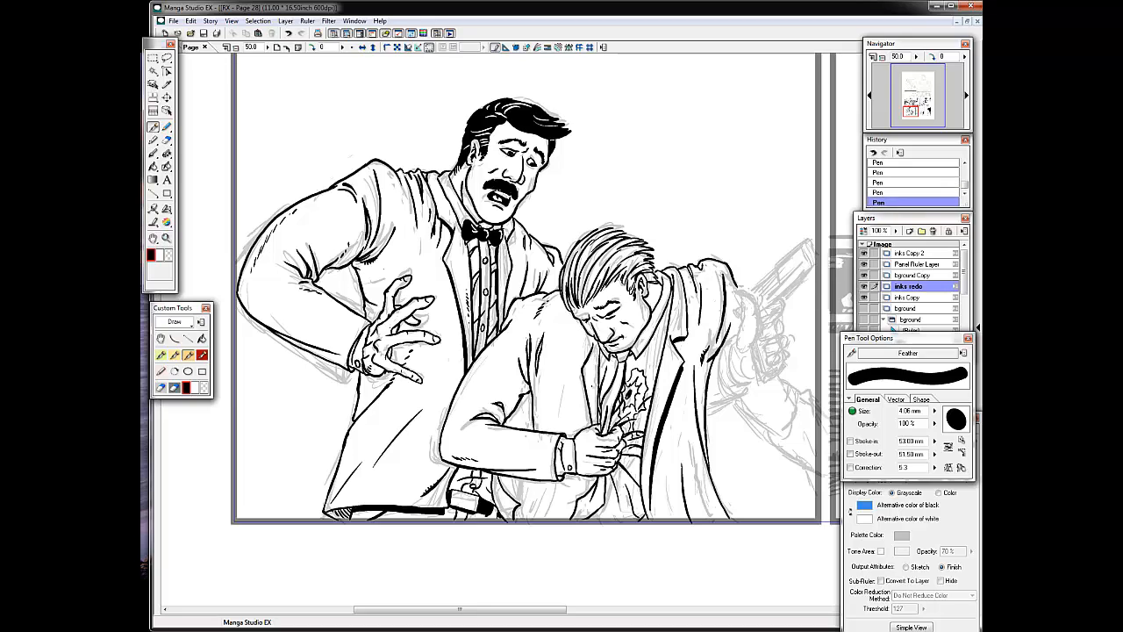
drag(583, 332, 588, 351)
drag(550, 405, 548, 428)
Ink the lower part of the slumped man's jacket beneath his forearm with fold lines reaching the panel border.
mouse_move(523, 480)
mouse_down()
mouse_move(536, 499)
mouse_move(528, 517)
mouse_up()
drag(574, 482, 558, 508)
drag(542, 489, 517, 523)
drag(531, 386, 533, 429)
key(ctrl+z)
Add short strokes to the slumped man's shirt beside the collar, under his forearm and on his lower jacket.
mouse_move(668, 310)
mouse_down()
mouse_move(645, 366)
mouse_move(627, 376)
mouse_up()
key(ctrl+z)
mouse_move(661, 334)
mouse_down()
mouse_move(648, 380)
mouse_move(658, 357)
mouse_up()
drag(660, 366, 652, 377)
drag(537, 483, 577, 474)
drag(576, 447, 576, 470)
key(ctrl+z)
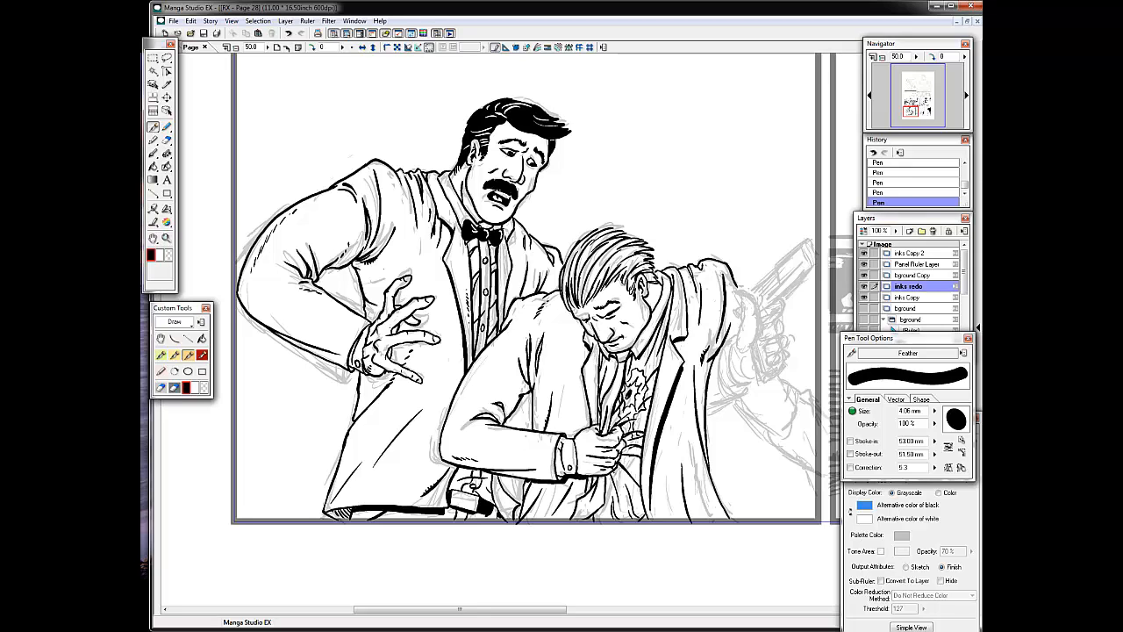
drag(666, 483, 667, 507)
Hide the inks Copy layer and add fold strokes to the slumped man's cuff, inner sleeve and lower jacket.
click(864, 298)
drag(562, 440, 557, 472)
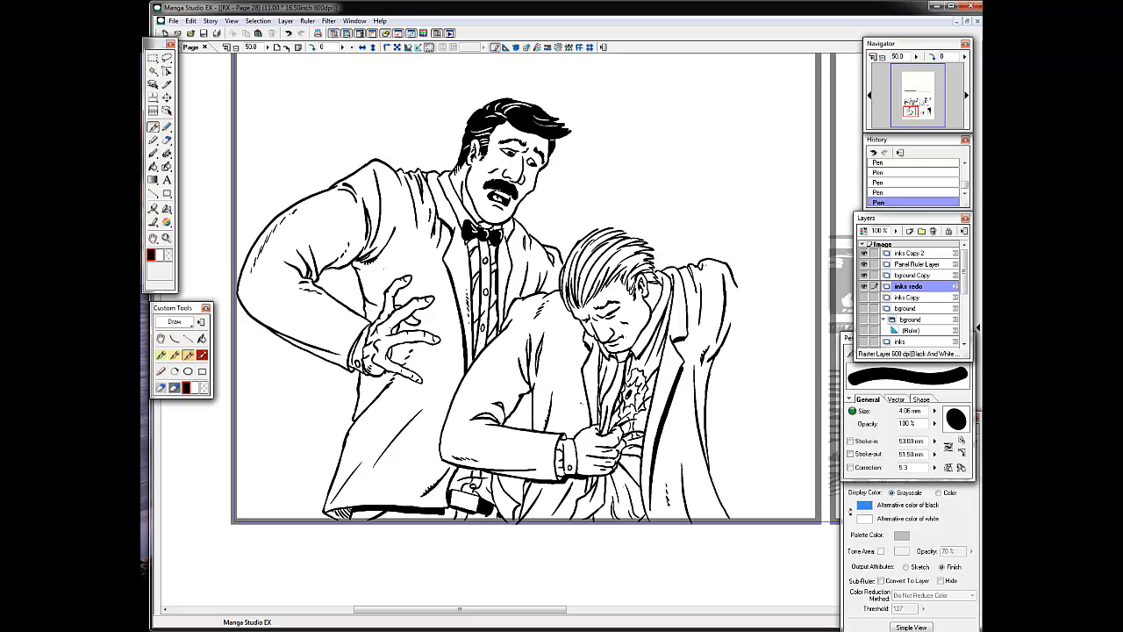
drag(532, 397, 532, 429)
key(ctrl+z)
mouse_move(523, 396)
mouse_down()
mouse_move(520, 426)
mouse_move(531, 429)
mouse_up()
key(ctrl+z)
key(ctrl+z)
drag(511, 416, 507, 426)
drag(608, 478, 598, 513)
key(ctrl+z)
drag(527, 480, 522, 497)
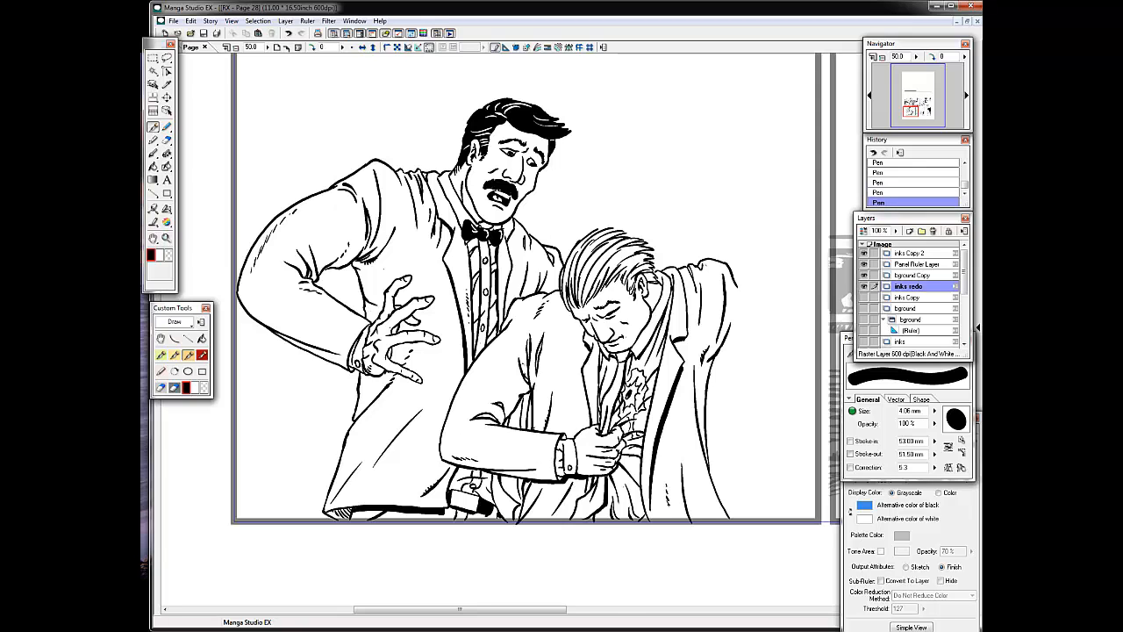
Show the inks Copy layer again and ink the sleeve lines of the gun arm beside the slumped man's shoulder.
drag(632, 290, 376, 317)
click(865, 298)
mouse_move(469, 368)
mouse_down()
mouse_move(488, 424)
mouse_move(492, 416)
mouse_up()
mouse_move(467, 411)
mouse_down()
mouse_move(486, 422)
mouse_move(476, 420)
mouse_up()
key(ctrl+z)
key(ctrl+z)
drag(486, 390, 500, 407)
drag(453, 436, 489, 421)
mouse_move(473, 373)
mouse_down()
mouse_move(467, 396)
mouse_move(454, 388)
mouse_up()
drag(474, 358, 459, 382)
Ink the lower contour and fold lines of the arm beneath the hand holding the gun.
drag(480, 429, 515, 463)
drag(532, 423, 517, 447)
key(ctrl+z)
drag(521, 404, 543, 424)
mouse_move(539, 415)
mouse_down()
mouse_move(558, 440)
mouse_move(539, 444)
mouse_up()
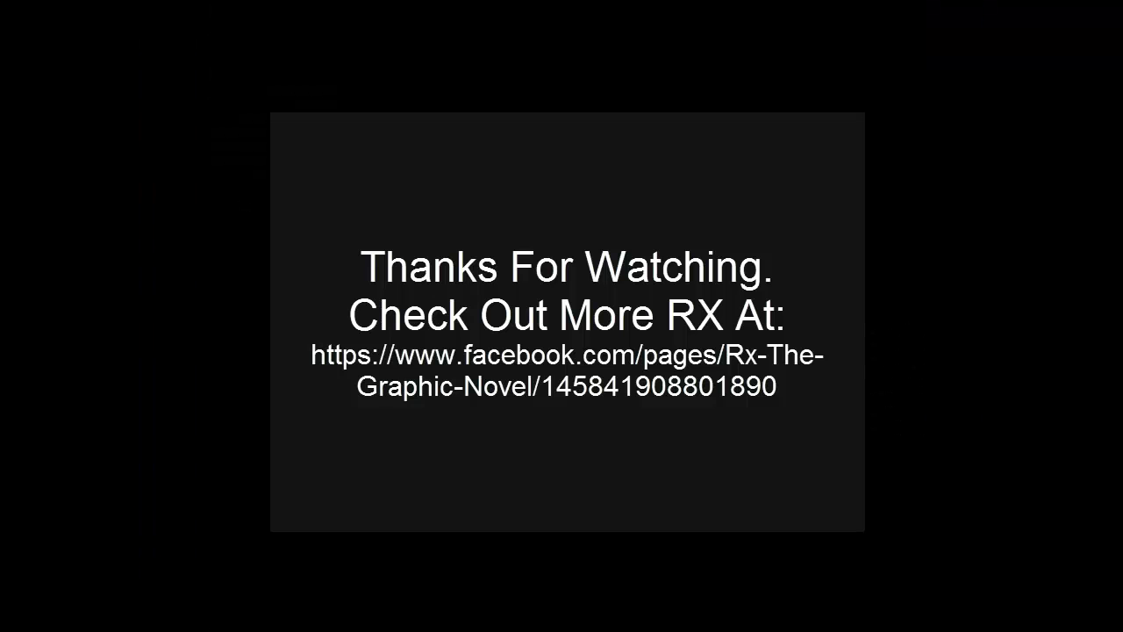